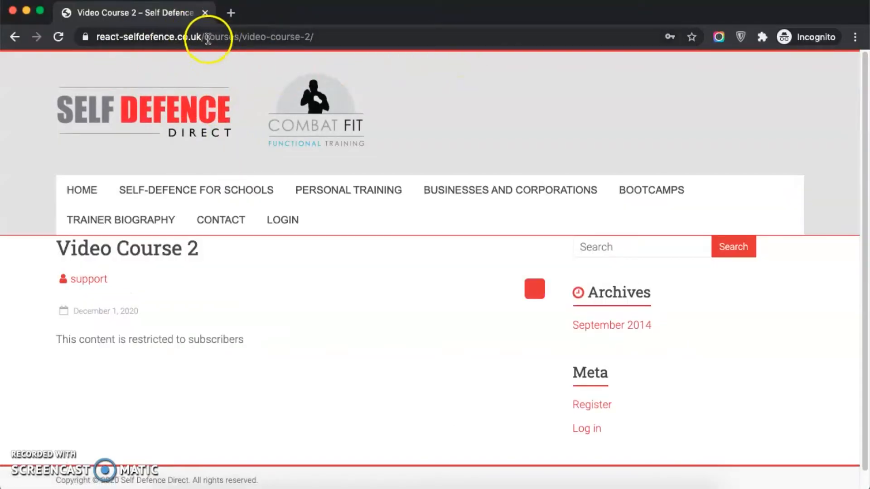
- Go to the react-selfdefence.co.uk home page, then view and close its login and registration popup
{"action": "left_click_drag", "start_coordinate": [204, 37], "coordinate": [338, 39]}
{"action": "key", "text": "BackSpace"}
{"action": "key", "text": "Return"}
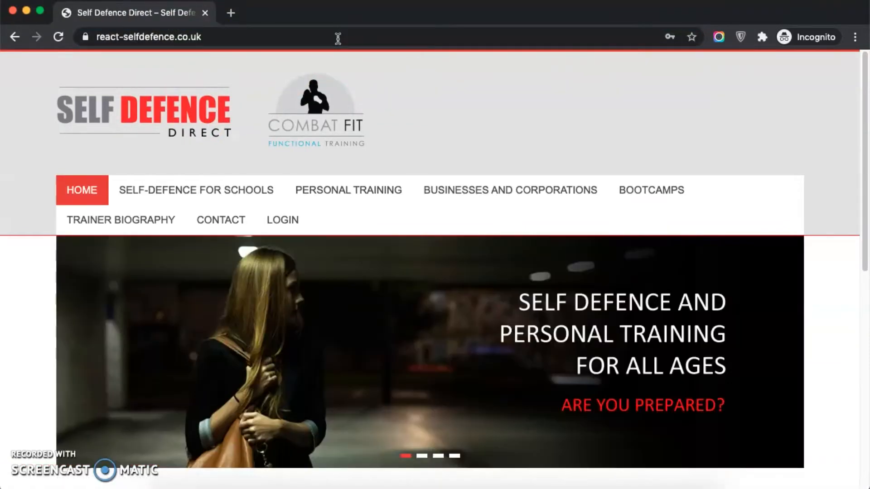
{"action": "scroll", "coordinate": [618, 306], "scroll_direction": "down", "scroll_amount": 10}
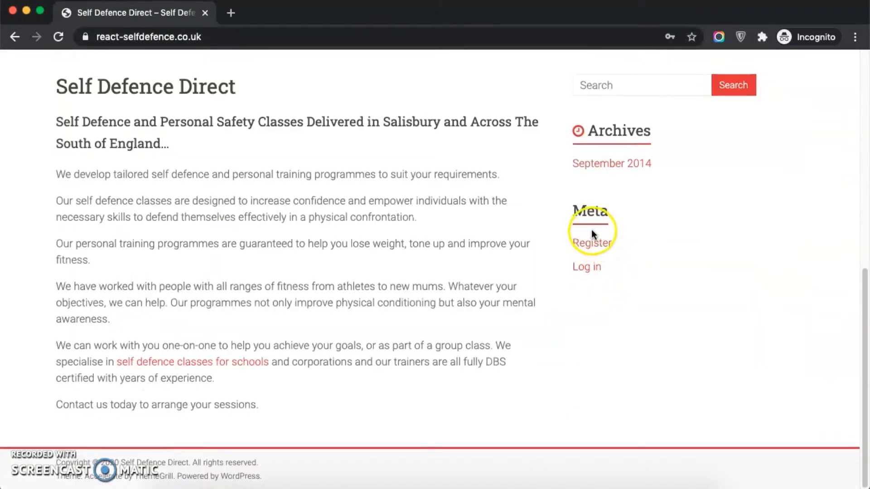
{"action": "scroll", "coordinate": [449, 237], "scroll_direction": "up", "scroll_amount": 10}
{"action": "left_click", "coordinate": [290, 216]}
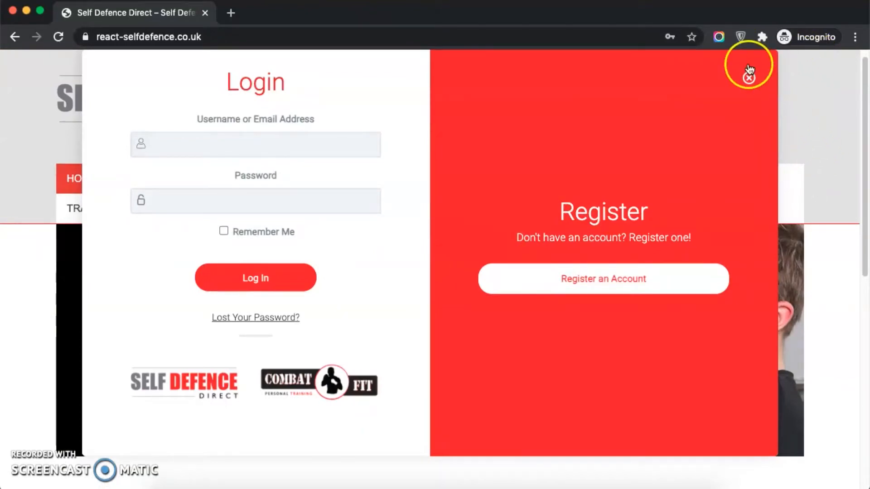
{"action": "left_click", "coordinate": [750, 79]}
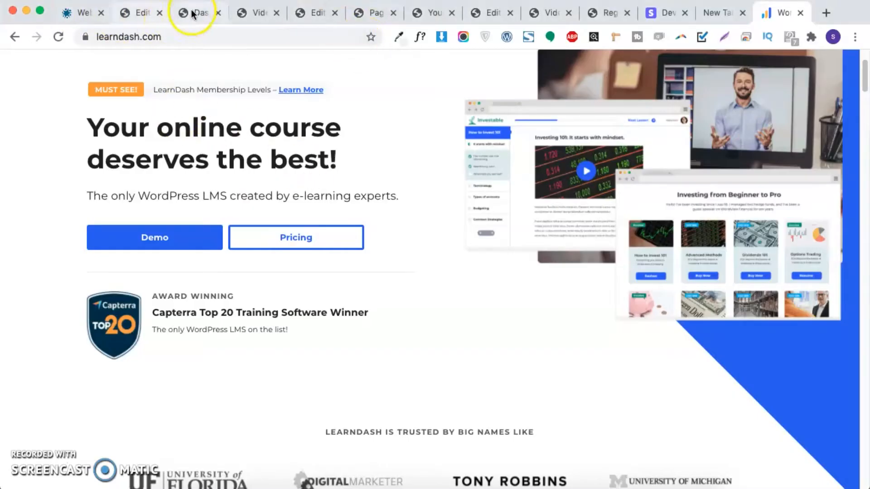
- Switch to the site's WordPress dashboard and look through the LearnDash course list
{"action": "left_click", "coordinate": [186, 14]}
{"action": "mouse_move", "coordinate": [41, 238]}
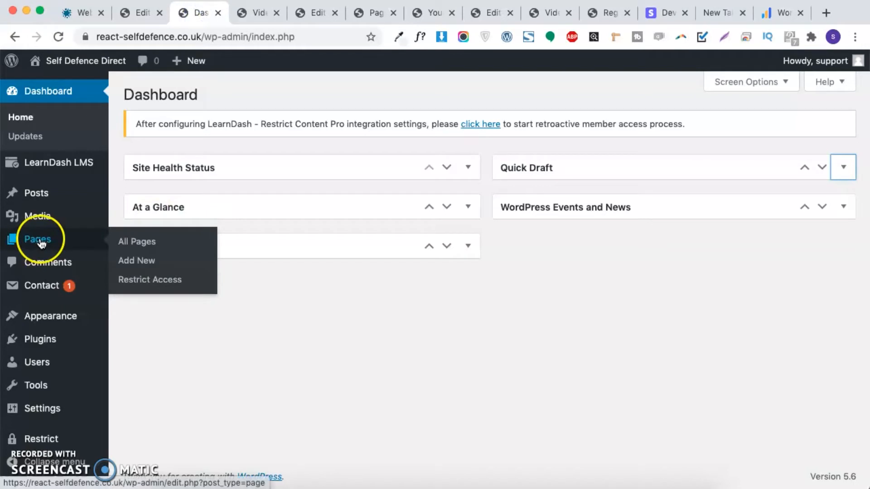
{"action": "mouse_move", "coordinate": [50, 162]}
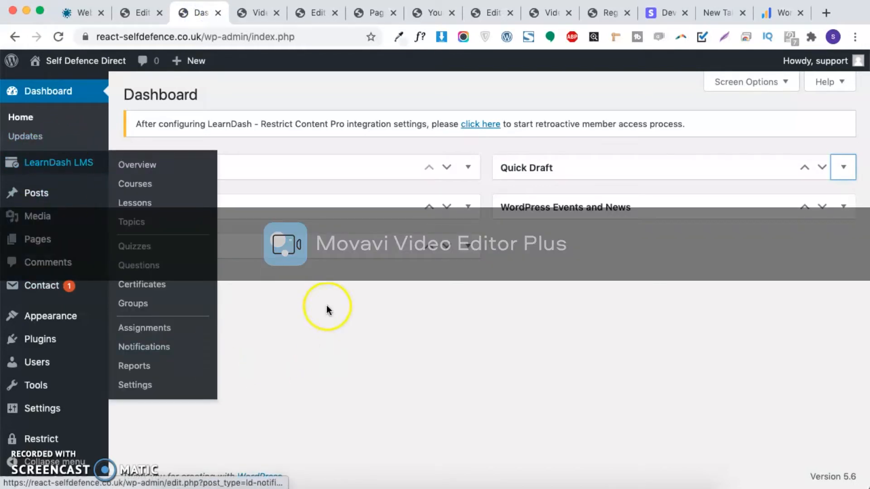
{"action": "left_click", "coordinate": [317, 289]}
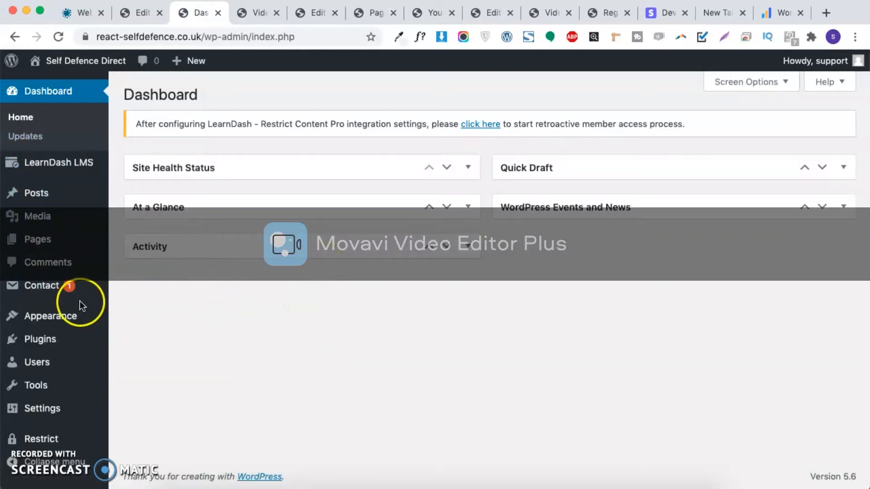
{"action": "mouse_move", "coordinate": [58, 164]}
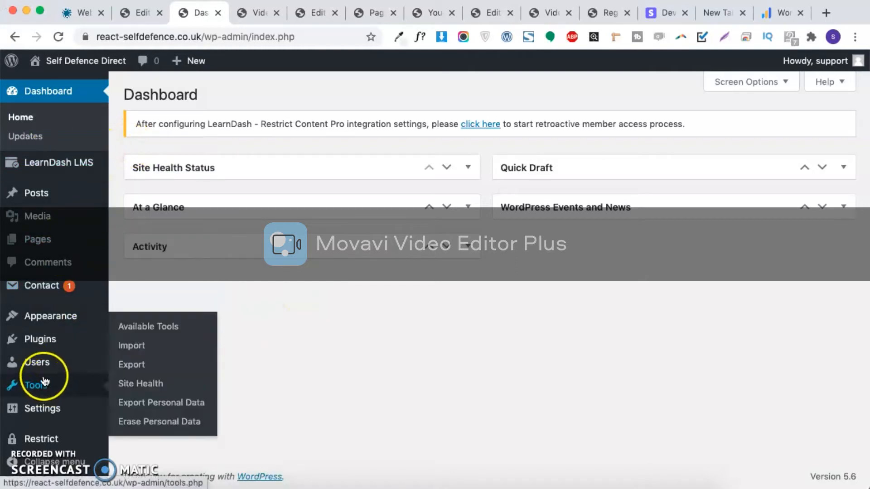
{"action": "mouse_move", "coordinate": [81, 351]}
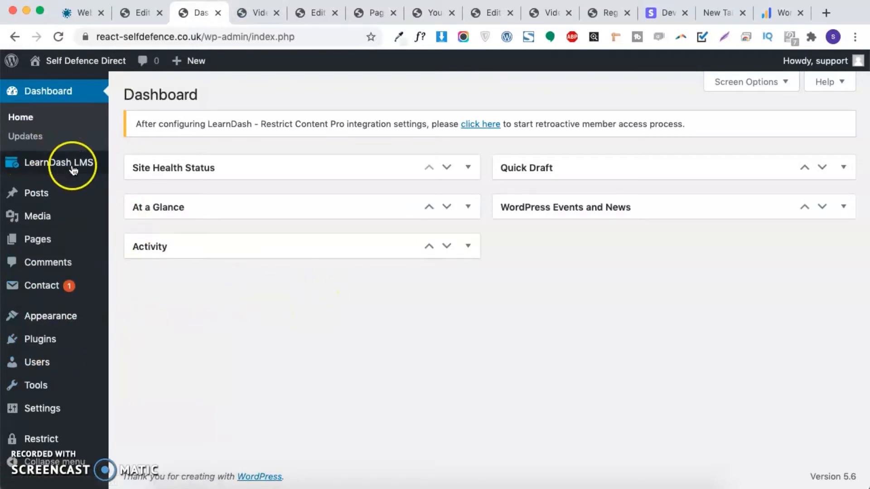
{"action": "mouse_move", "coordinate": [86, 161]}
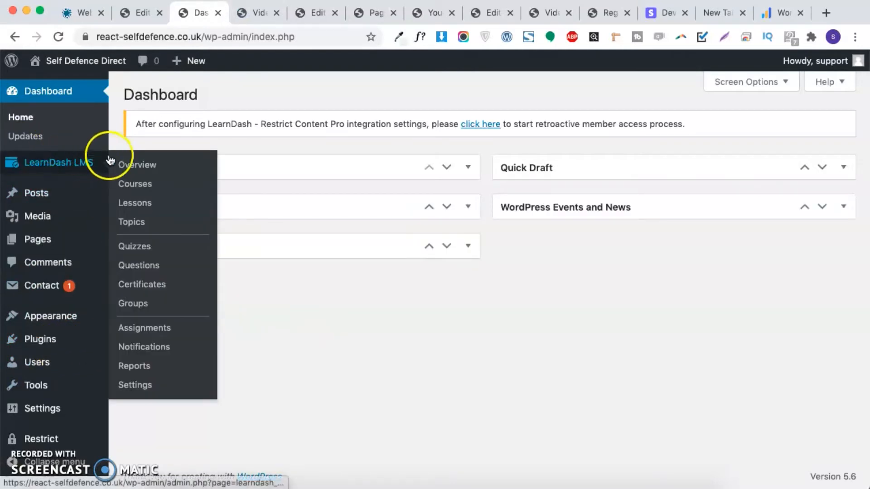
{"action": "left_click", "coordinate": [141, 184]}
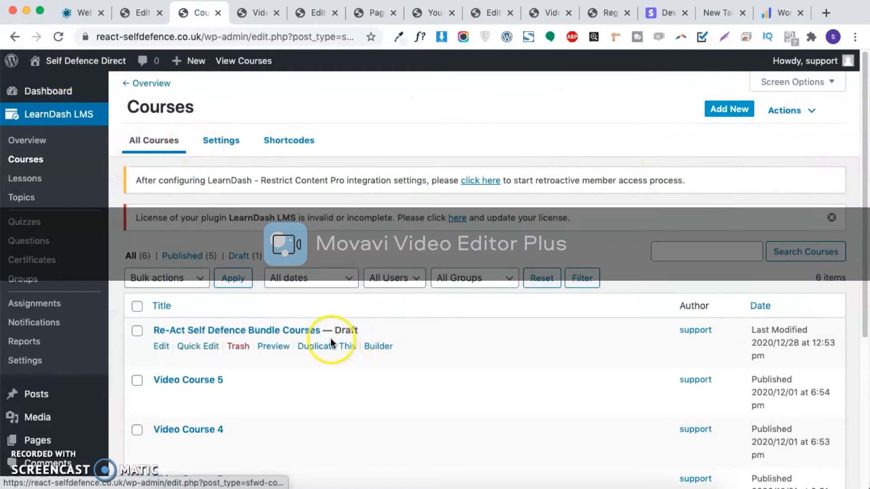
{"action": "scroll", "coordinate": [328, 338], "scroll_direction": "down", "scroll_amount": 5}
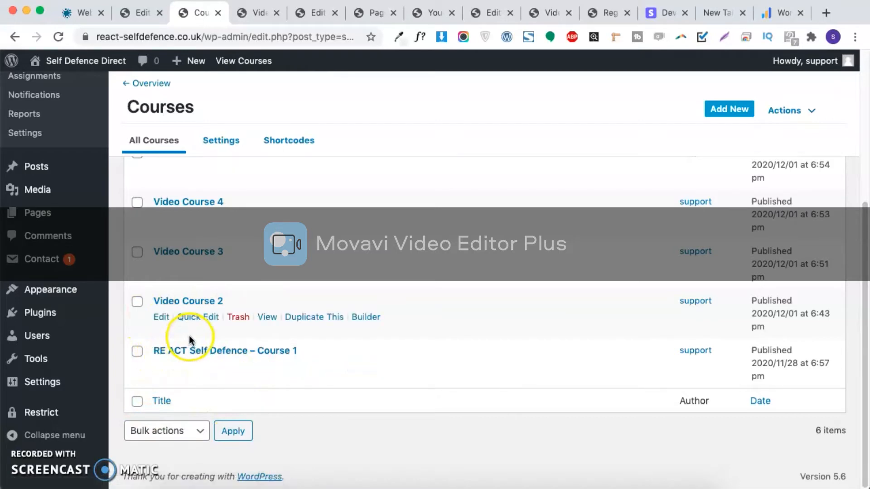
- Activate the WooCommerce plugin from the installed plugins
{"action": "mouse_move", "coordinate": [103, 221]}
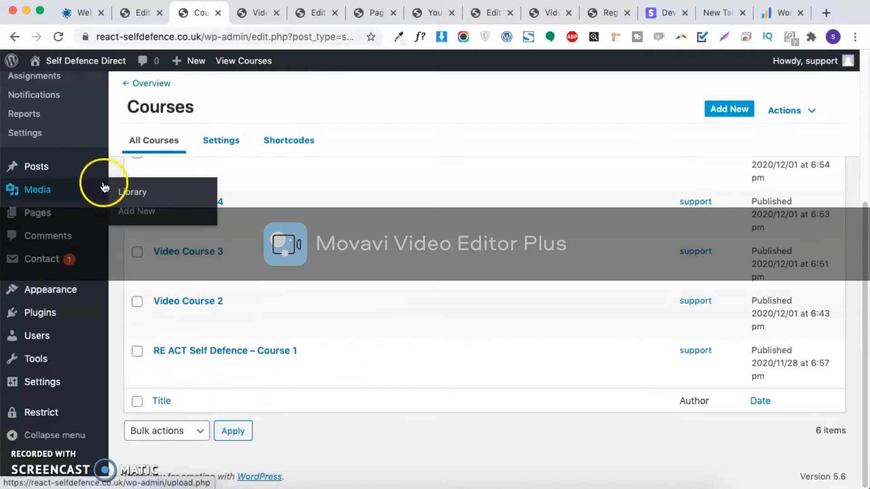
{"action": "left_click", "coordinate": [40, 312]}
{"action": "scroll", "coordinate": [329, 304], "scroll_direction": "down", "scroll_amount": 10}
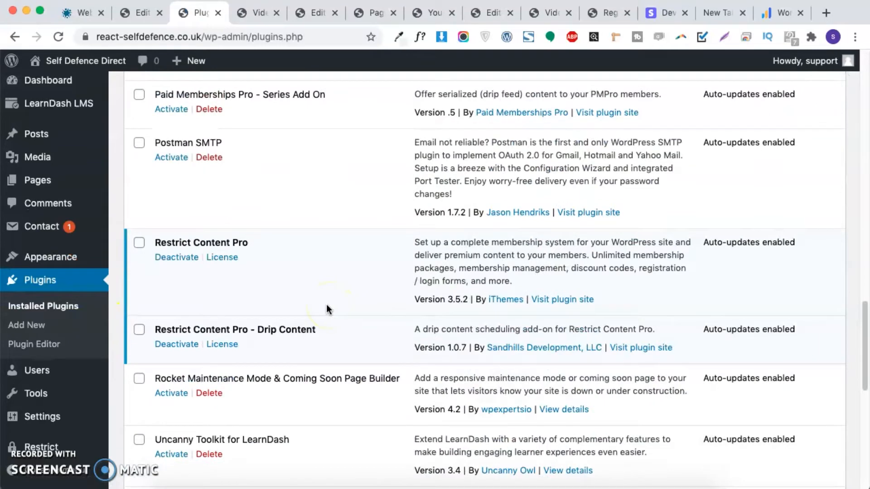
{"action": "scroll", "coordinate": [329, 304], "scroll_direction": "down", "scroll_amount": 4}
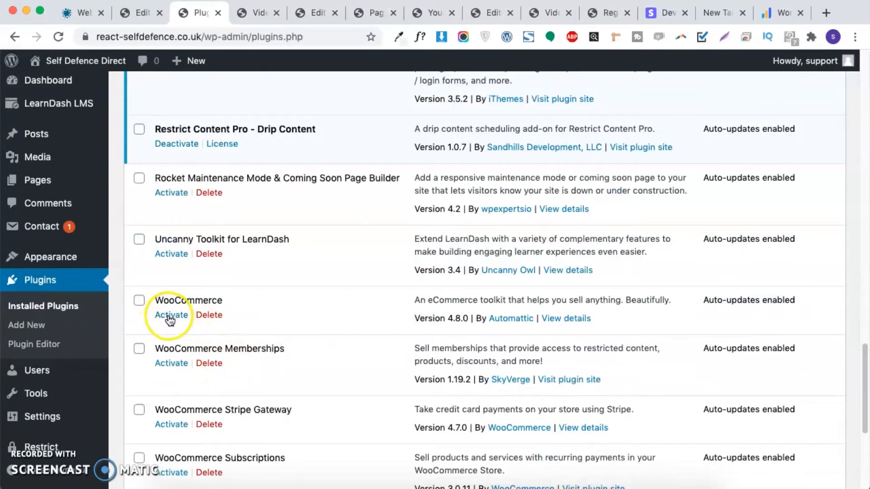
{"action": "left_click", "coordinate": [171, 316]}
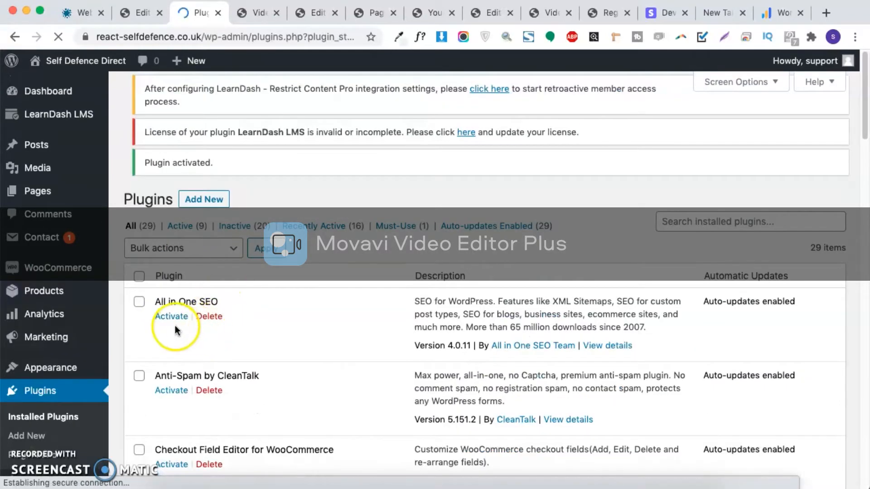
- Examine the installed plugins for the LearnDash, Restrict Content Pro and WooCommerce extensions
{"action": "scroll", "coordinate": [176, 327], "scroll_direction": "down", "scroll_amount": 5}
{"action": "scroll", "coordinate": [175, 326], "scroll_direction": "up", "scroll_amount": 5}
{"action": "scroll", "coordinate": [212, 247], "scroll_direction": "down", "scroll_amount": 20}
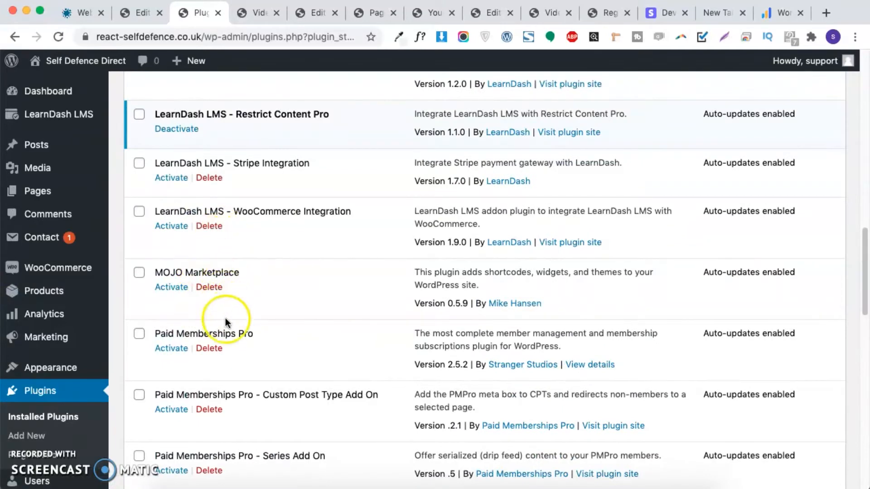
{"action": "scroll", "coordinate": [225, 321], "scroll_direction": "down", "scroll_amount": 3}
{"action": "scroll", "coordinate": [223, 300], "scroll_direction": "down", "scroll_amount": 5}
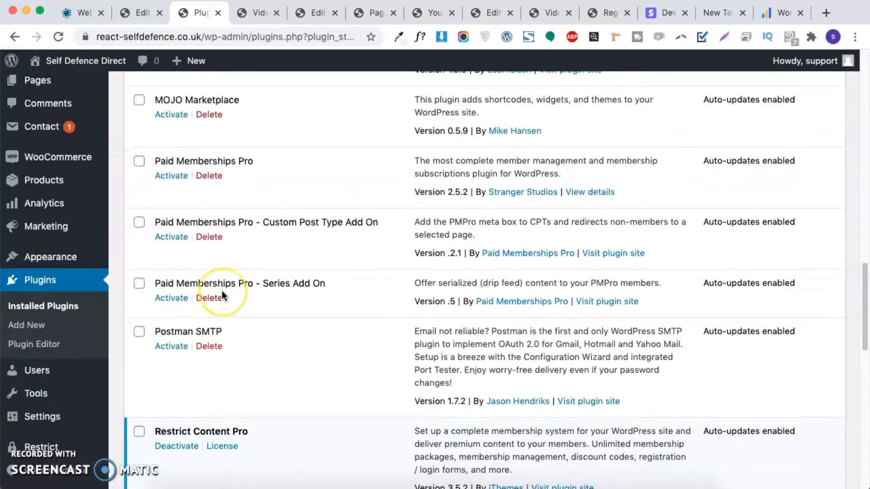
{"action": "scroll", "coordinate": [222, 292], "scroll_direction": "down", "scroll_amount": 5}
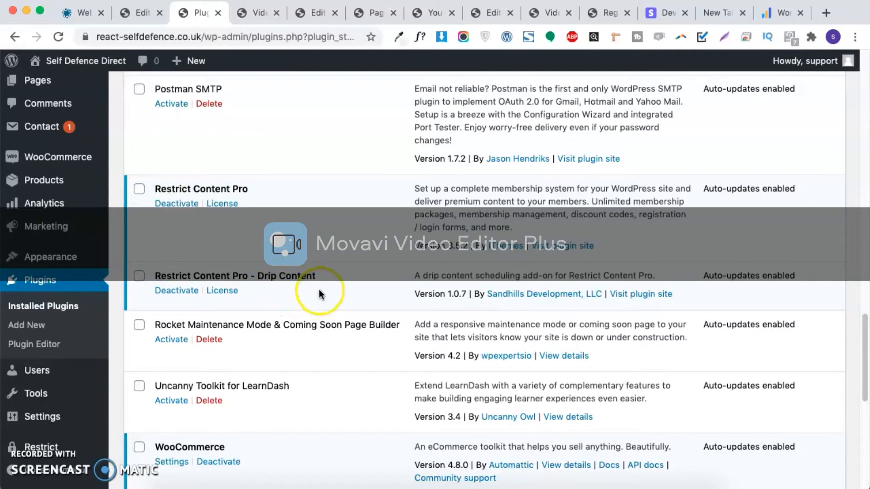
{"action": "scroll", "coordinate": [276, 270], "scroll_direction": "down", "scroll_amount": 5}
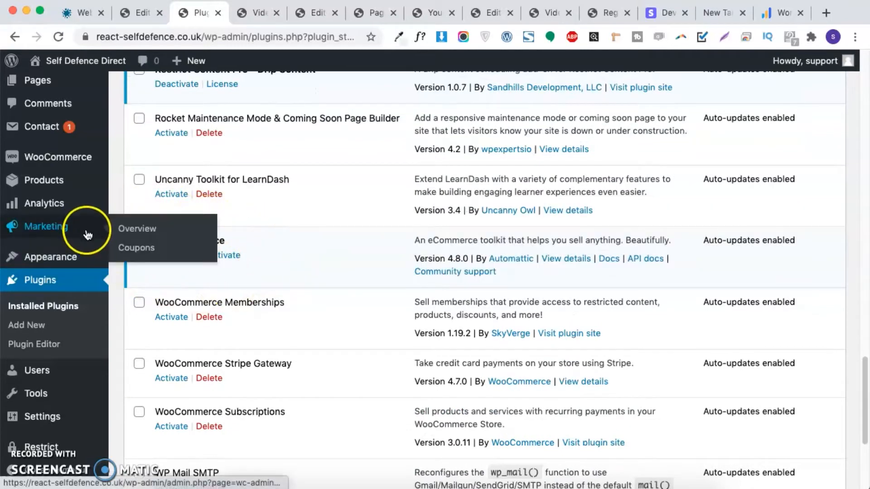
{"action": "scroll", "coordinate": [95, 233], "scroll_direction": "up", "scroll_amount": 3}
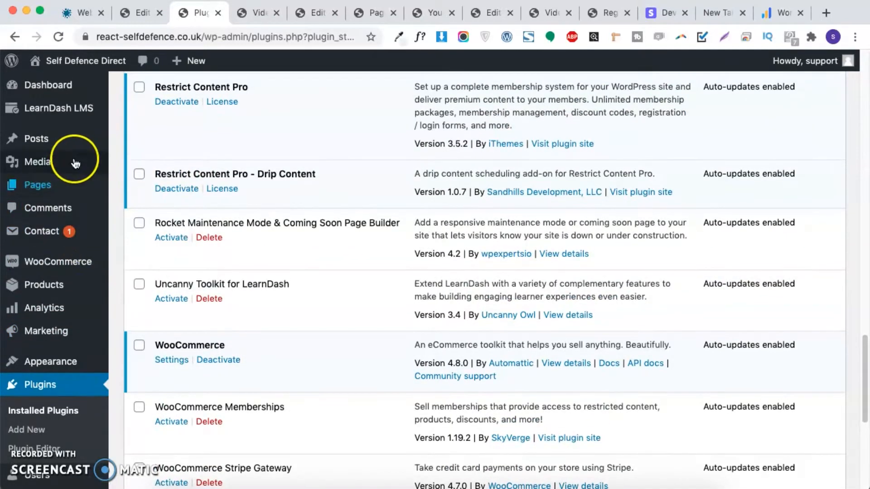
- Open the LearnDash course "RE ACT Self Defence – Course 1" for editing
{"action": "mouse_move", "coordinate": [91, 110]}
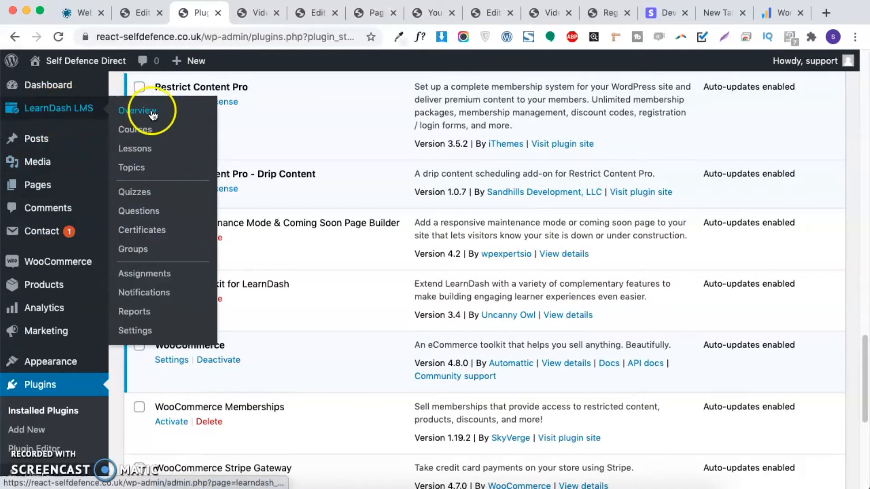
{"action": "left_click", "coordinate": [144, 133]}
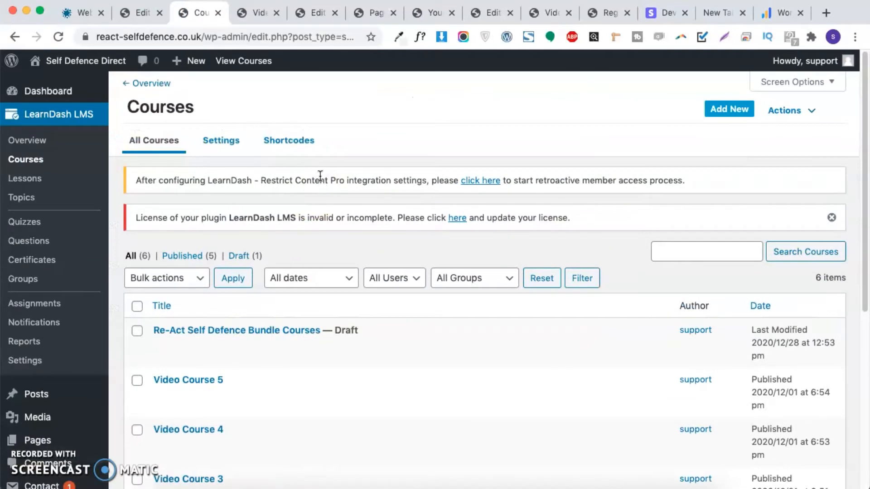
{"action": "scroll", "coordinate": [213, 426], "scroll_direction": "down", "scroll_amount": 6}
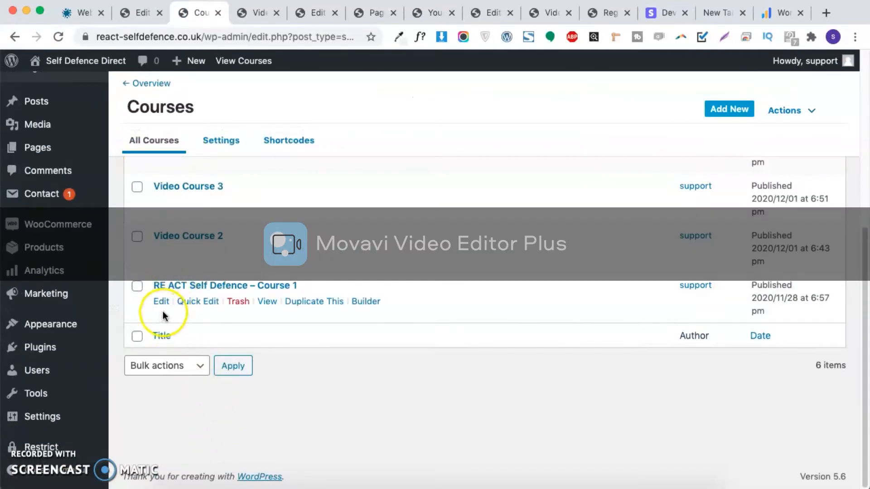
{"action": "left_click", "coordinate": [55, 349]}
{"action": "mouse_move", "coordinate": [39, 313]}
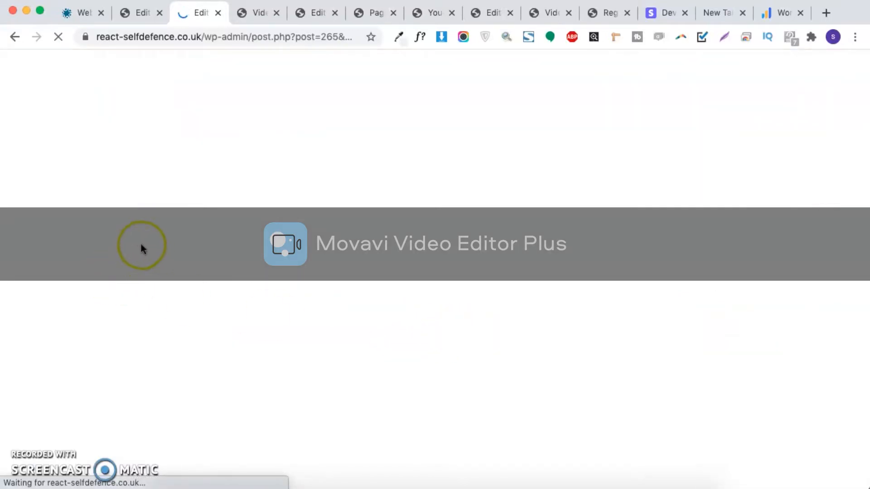
- Reload the admin page holding the course notification, then open the WooCommerce product list there and review the course products
{"action": "left_click", "coordinate": [134, 13]}
{"action": "scroll", "coordinate": [43, 364], "scroll_direction": "down", "scroll_amount": 7}
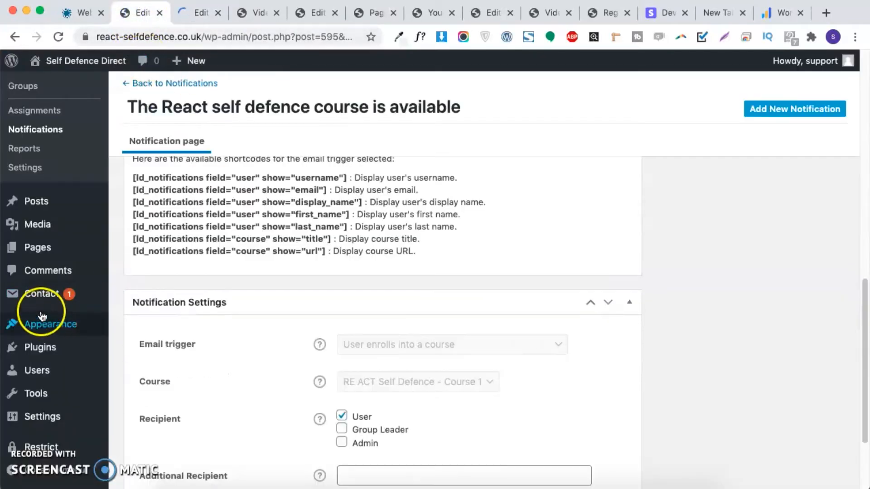
{"action": "left_click", "coordinate": [58, 37]}
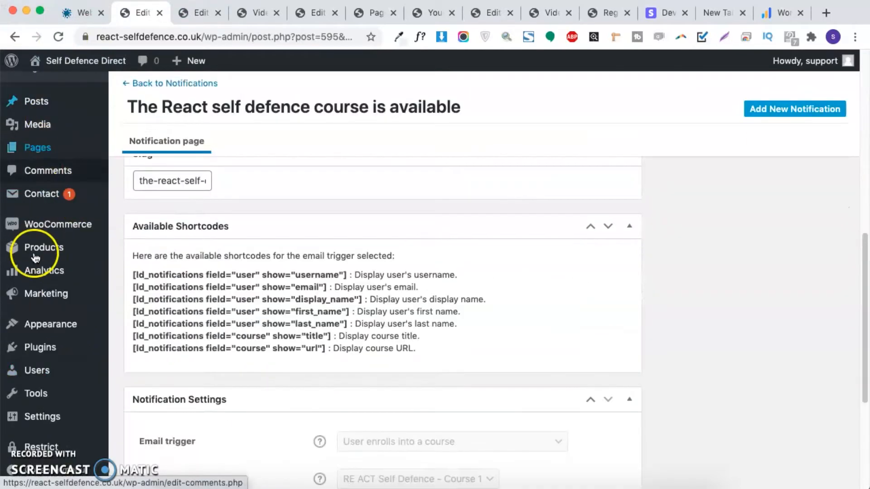
{"action": "left_click", "coordinate": [56, 251]}
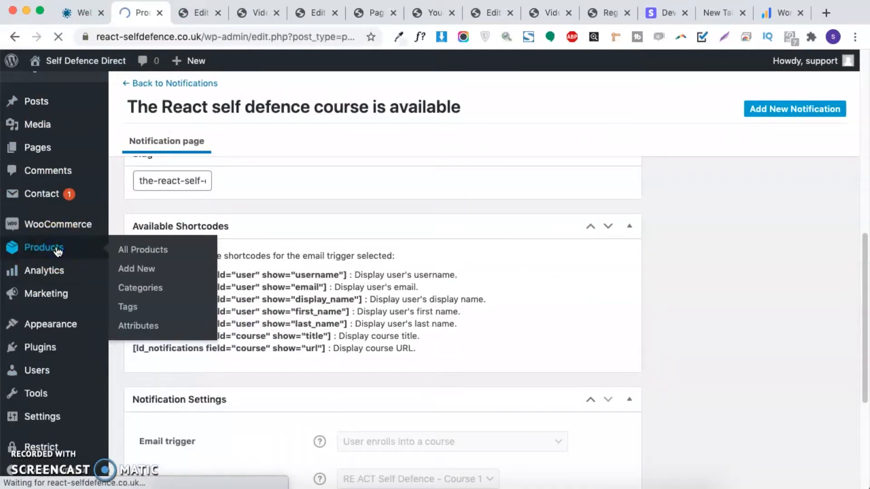
{"action": "scroll", "coordinate": [197, 245], "scroll_direction": "down", "scroll_amount": 4}
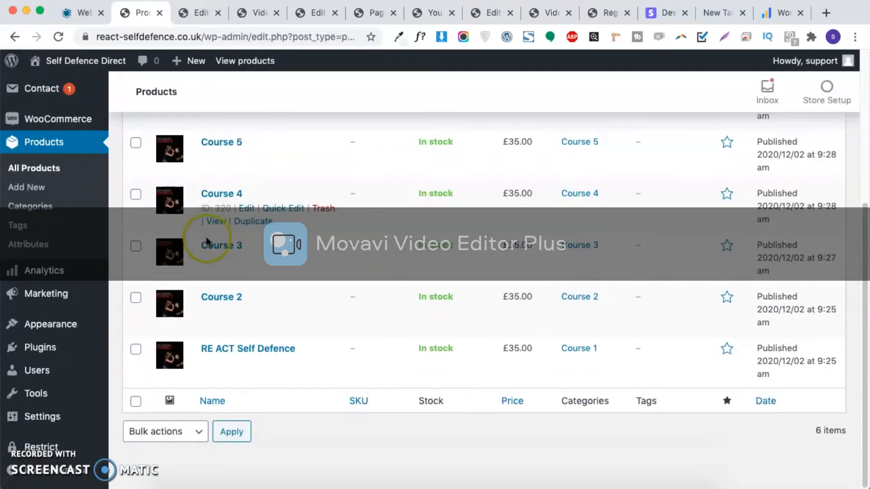
{"action": "scroll", "coordinate": [218, 317], "scroll_direction": "up", "scroll_amount": 4}
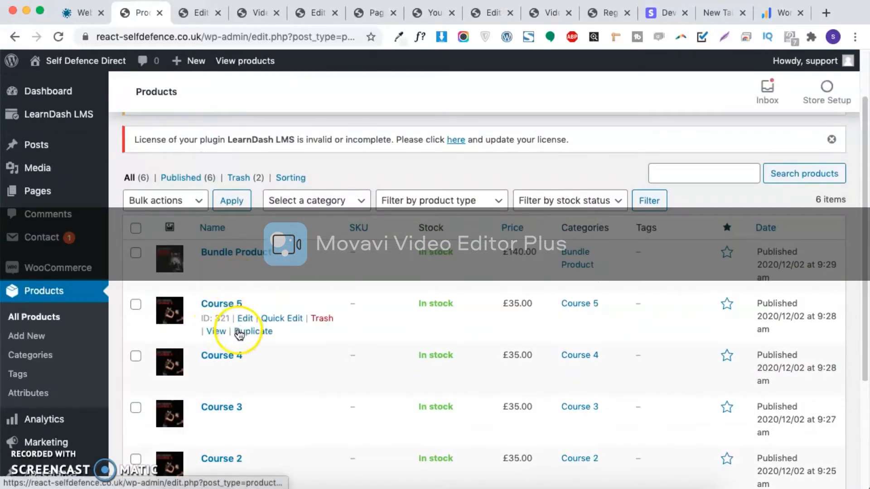
{"action": "scroll", "coordinate": [239, 334], "scroll_direction": "down", "scroll_amount": 3}
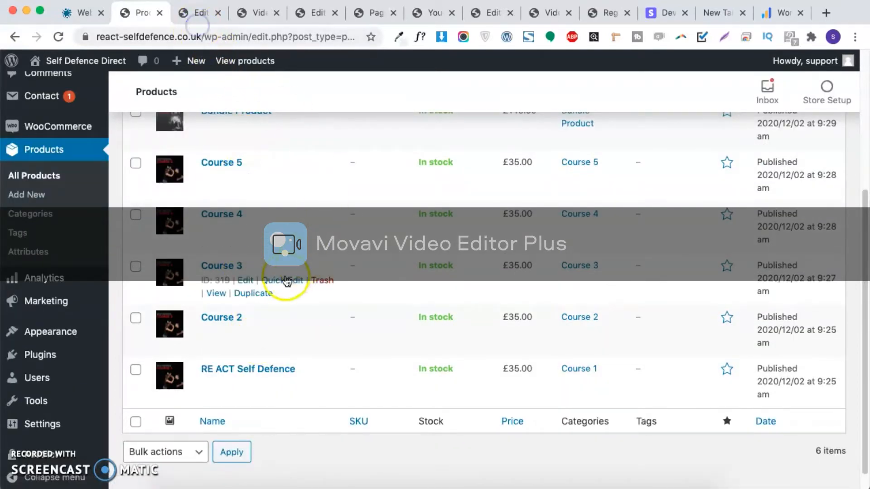
- Check the open Course 1 editor, then open the RE ACT Self Defence product for editing and bring up its product data
{"action": "left_click", "coordinate": [195, 12]}
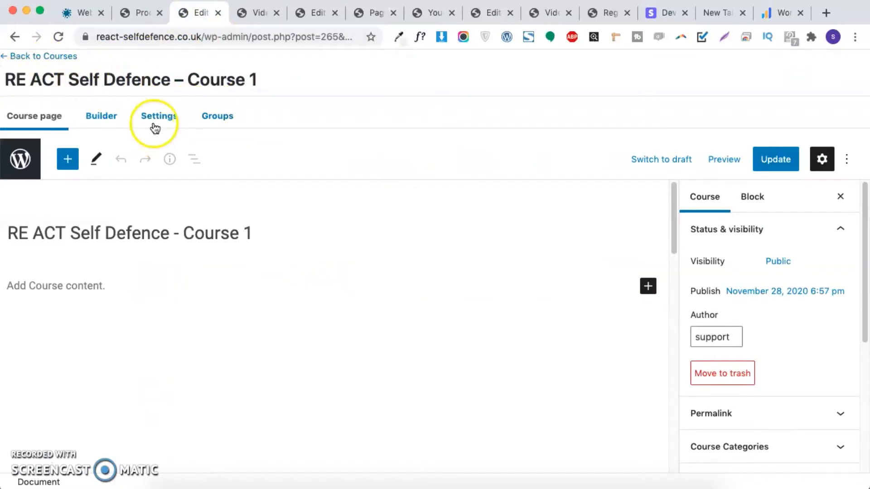
{"action": "left_click", "coordinate": [137, 13]}
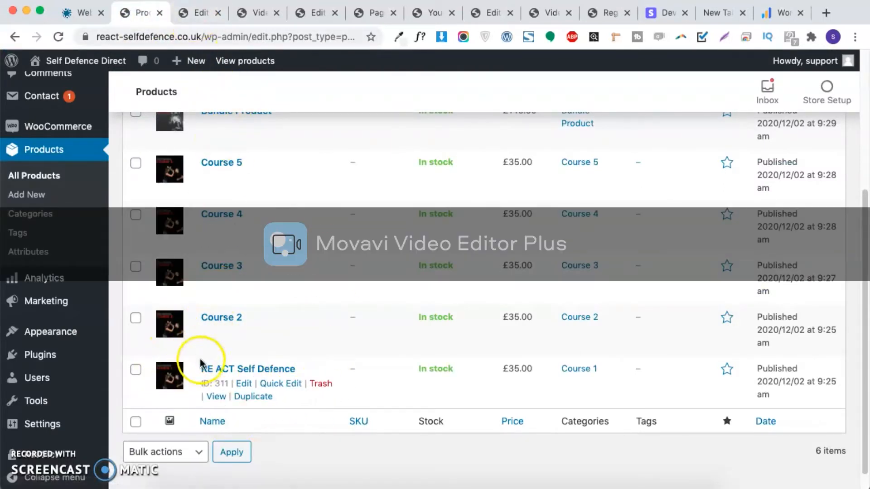
{"action": "left_click", "coordinate": [244, 385]}
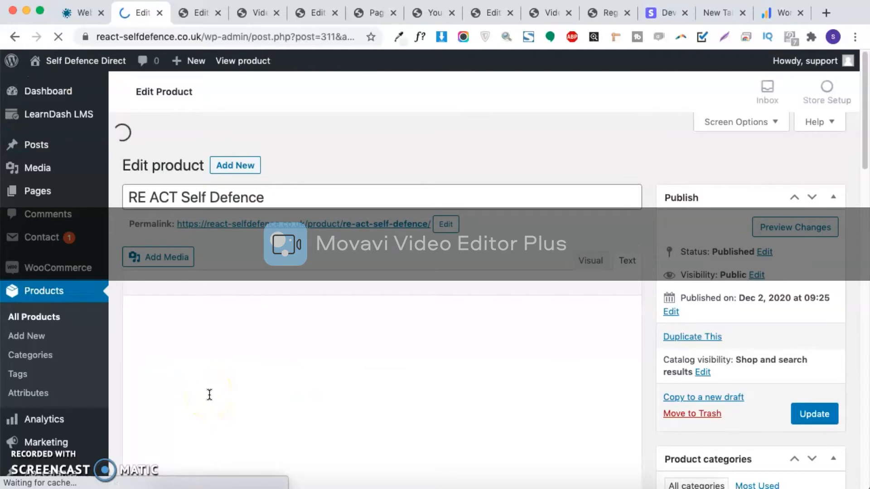
{"action": "scroll", "coordinate": [210, 394], "scroll_direction": "down", "scroll_amount": 3}
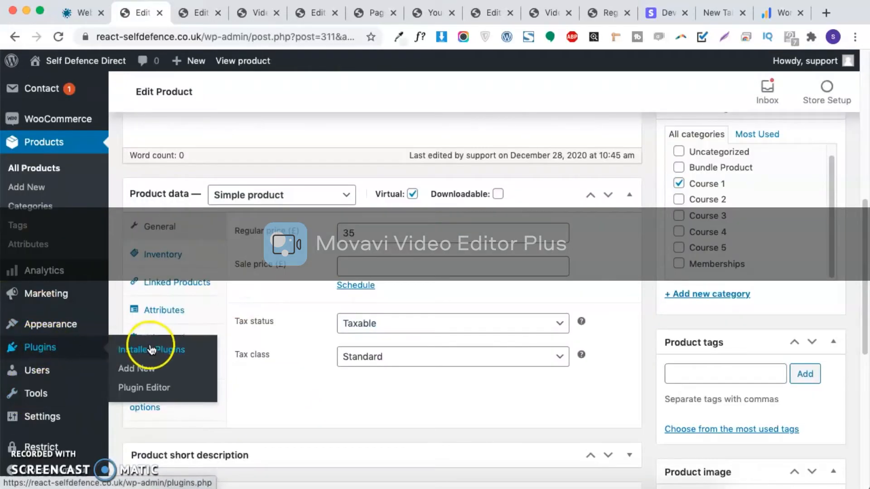
- Open the installed plugins in a separate browser tab and activate the LearnDash LMS - WooCommerce Integration plugin
{"action": "left_click", "coordinate": [153, 350]}
{"action": "left_click", "coordinate": [188, 14]}
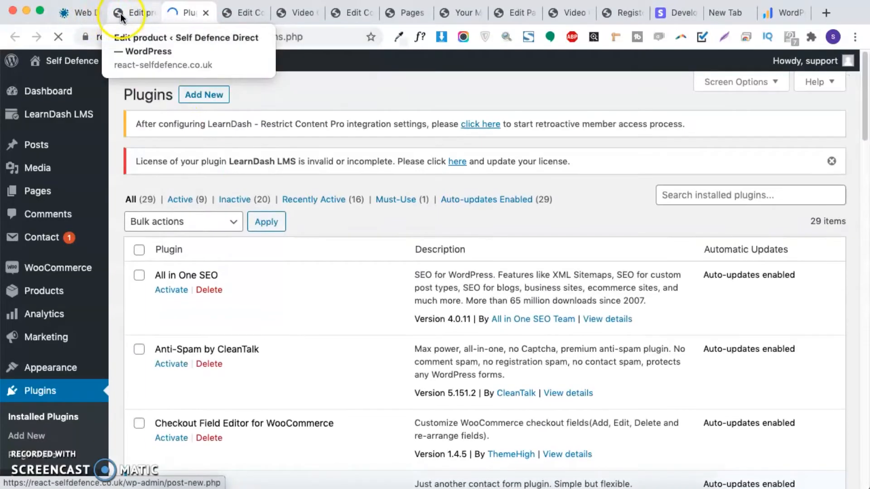
{"action": "scroll", "coordinate": [235, 252], "scroll_direction": "down", "scroll_amount": 5}
{"action": "scroll", "coordinate": [235, 249], "scroll_direction": "down", "scroll_amount": 7}
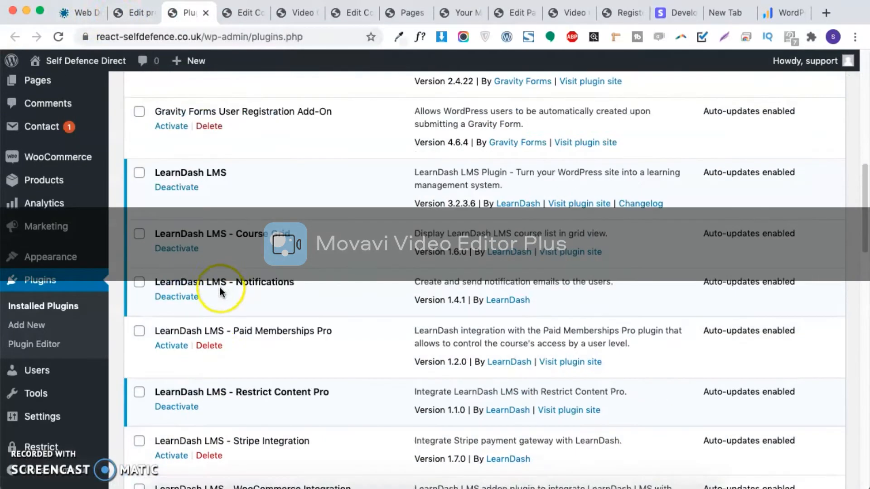
{"action": "scroll", "coordinate": [209, 354], "scroll_direction": "down", "scroll_amount": 3}
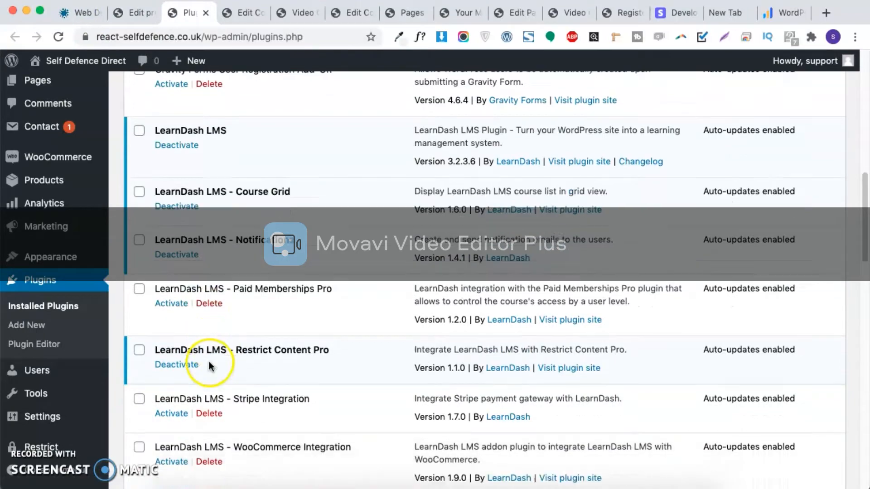
{"action": "left_click", "coordinate": [170, 444]}
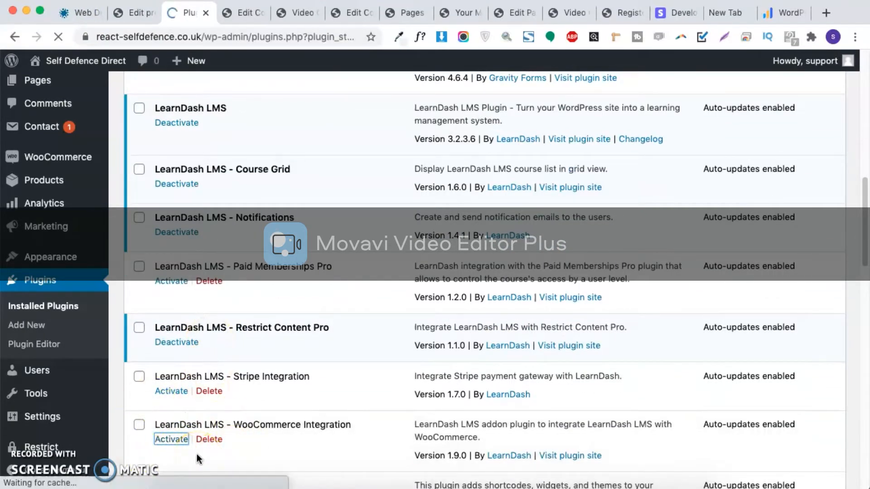
{"action": "scroll", "coordinate": [196, 454], "scroll_direction": "down", "scroll_amount": 15}
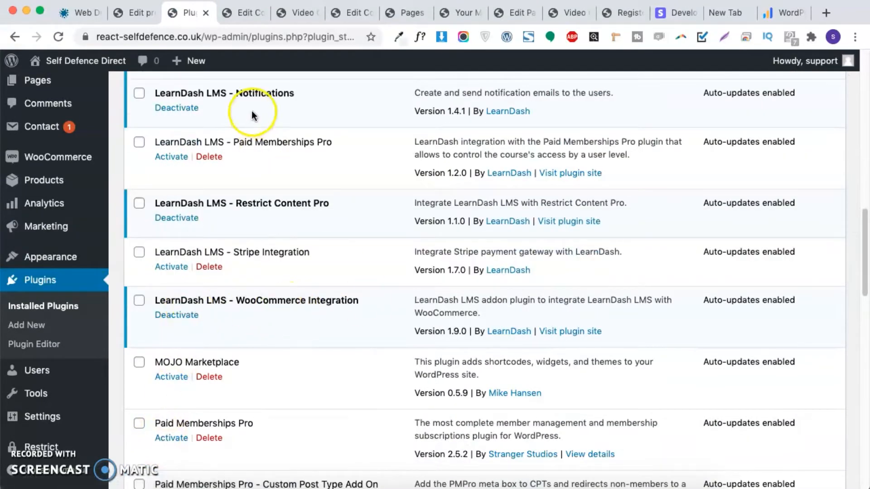
- Return to the RE ACT Self Defence product editor, reload it and bring up the LearnDash Courses setting in the product data
{"action": "left_click", "coordinate": [122, 13]}
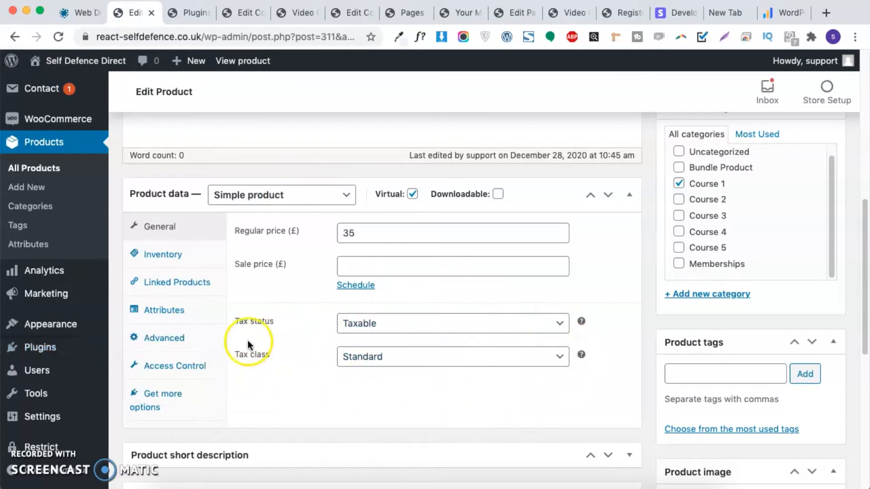
{"action": "scroll", "coordinate": [250, 347], "scroll_direction": "up", "scroll_amount": 10}
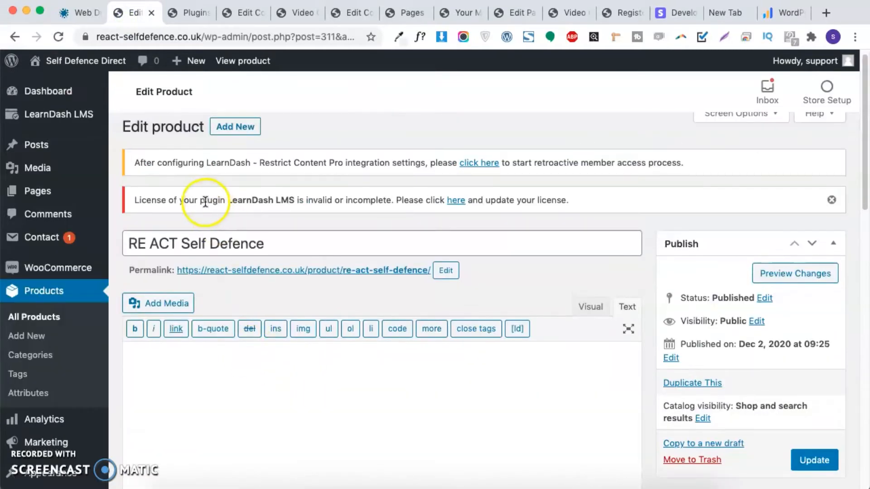
{"action": "left_click", "coordinate": [58, 37]}
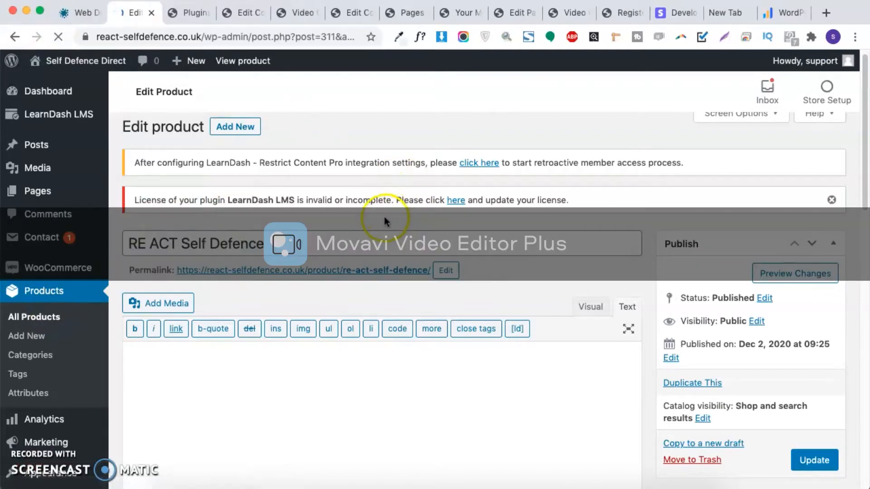
{"action": "scroll", "coordinate": [384, 217], "scroll_direction": "down", "scroll_amount": 15}
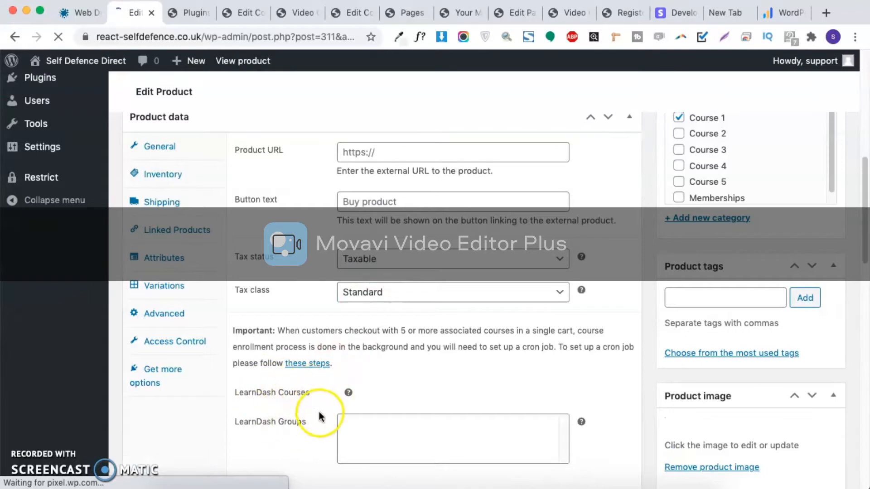
{"action": "scroll", "coordinate": [373, 404], "scroll_direction": "down", "scroll_amount": 4}
{"action": "scroll", "coordinate": [373, 404], "scroll_direction": "up", "scroll_amount": 14}
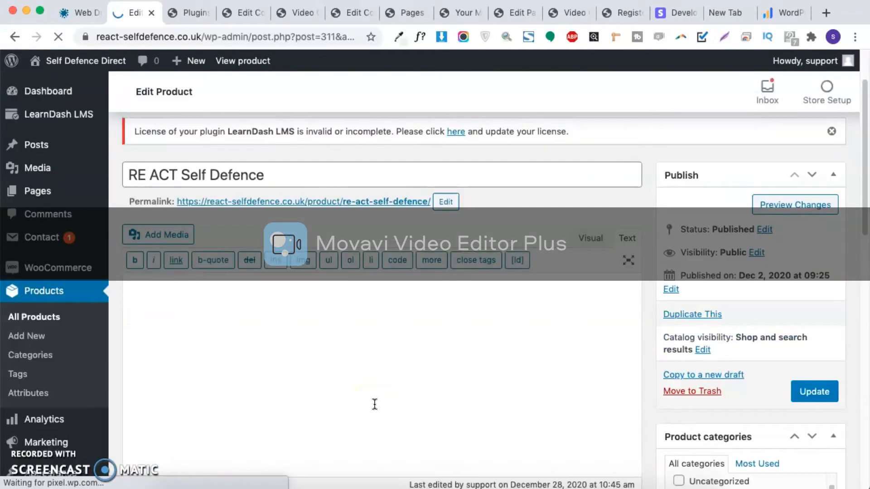
{"action": "scroll", "coordinate": [377, 401], "scroll_direction": "down", "scroll_amount": 10}
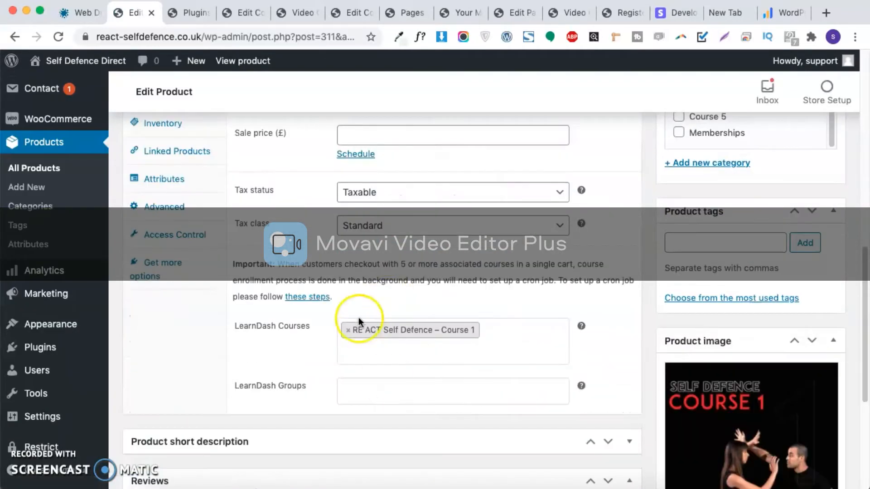
- Examine the courses offered for the product's LearnDash Courses setting and review the rest of its product data
{"action": "left_click", "coordinate": [366, 361]}
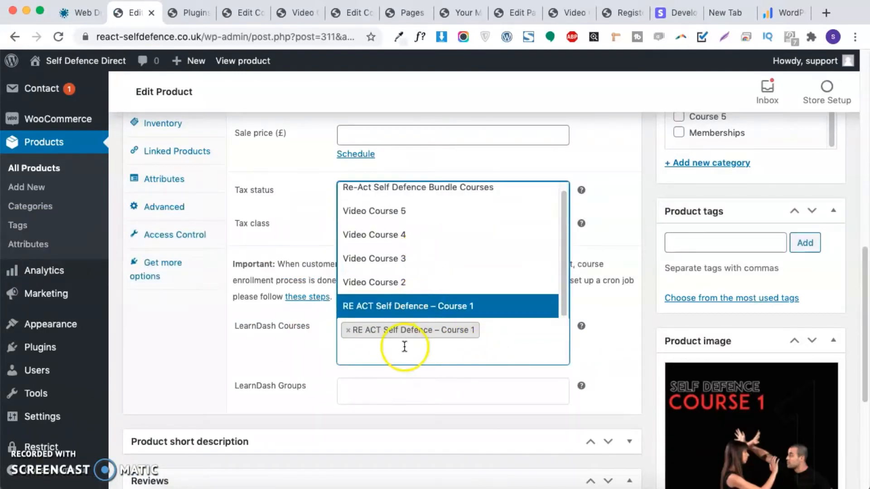
{"action": "left_click", "coordinate": [389, 356]}
{"action": "scroll", "coordinate": [335, 258], "scroll_direction": "up", "scroll_amount": 5}
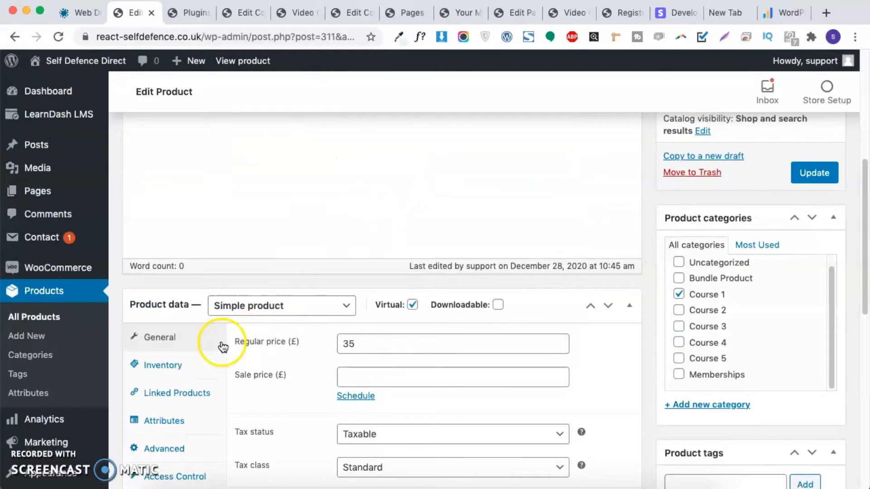
{"action": "scroll", "coordinate": [224, 341], "scroll_direction": "up", "scroll_amount": 5}
{"action": "scroll", "coordinate": [224, 341], "scroll_direction": "down", "scroll_amount": 10}
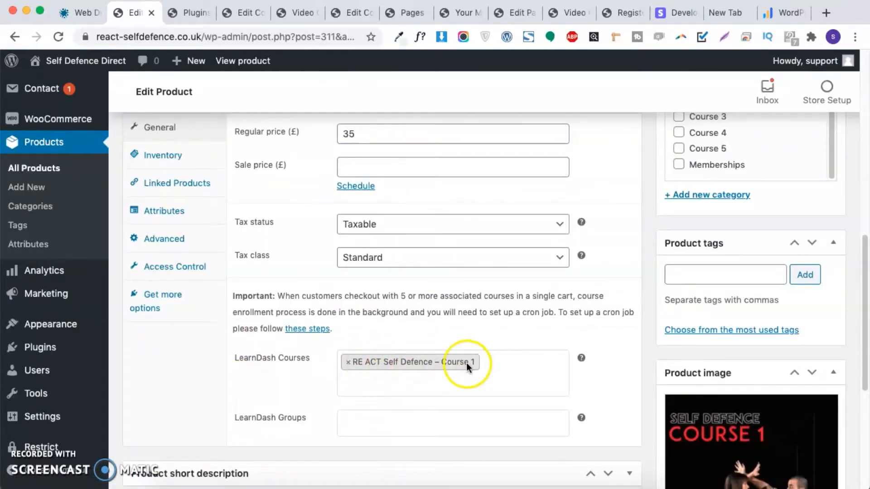
- Remove the course assigned in the product's LearnDash Courses setting and check the regular price
{"action": "left_click", "coordinate": [371, 381]}
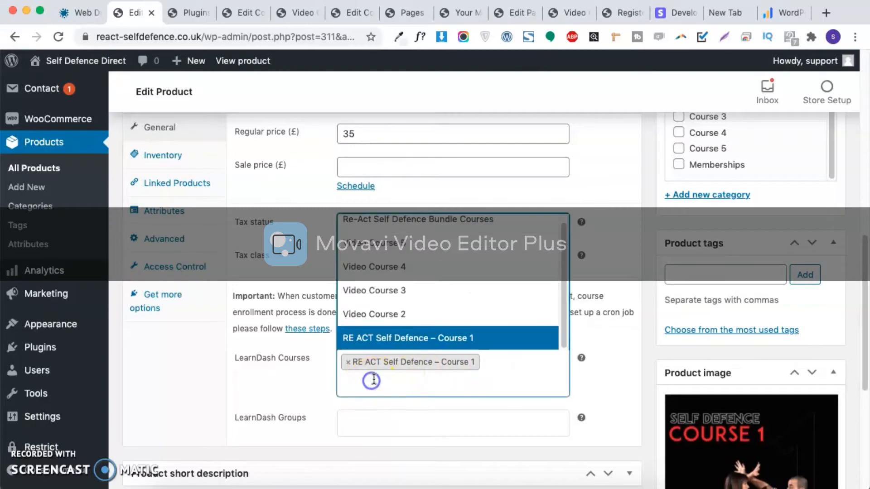
{"action": "key", "text": "BackSpace"}
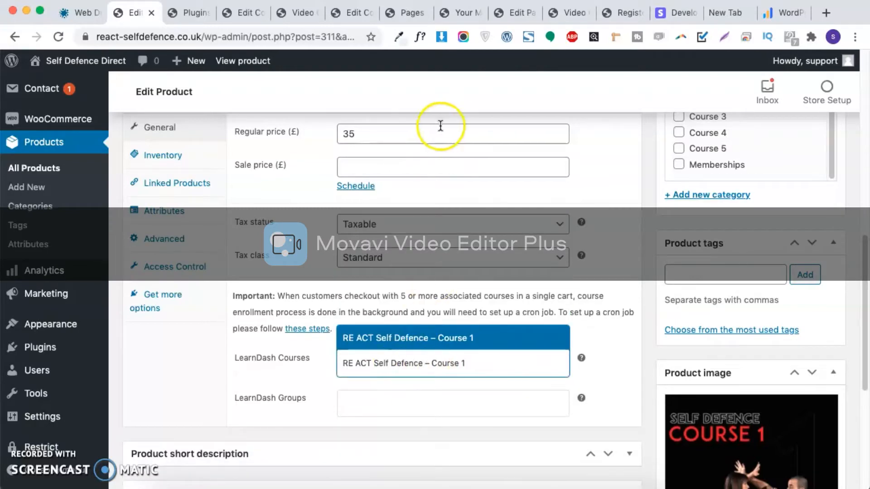
{"action": "left_click", "coordinate": [396, 136]}
{"action": "scroll", "coordinate": [365, 184], "scroll_direction": "up", "scroll_amount": 1}
{"action": "scroll", "coordinate": [365, 184], "scroll_direction": "up", "scroll_amount": 5}
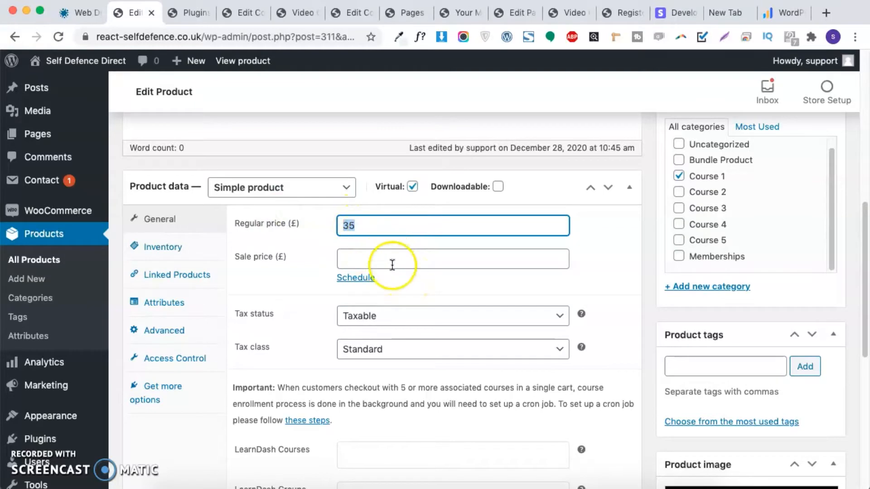
- Assign RE ACT Self Defence – Course 1 to the product as its LearnDash course and update the product
{"action": "scroll", "coordinate": [384, 292], "scroll_direction": "down", "scroll_amount": 3}
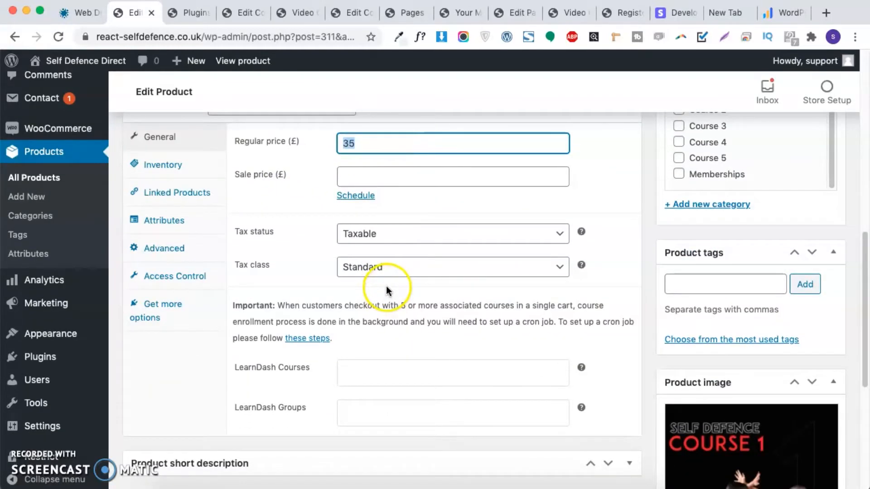
{"action": "left_click", "coordinate": [363, 374]}
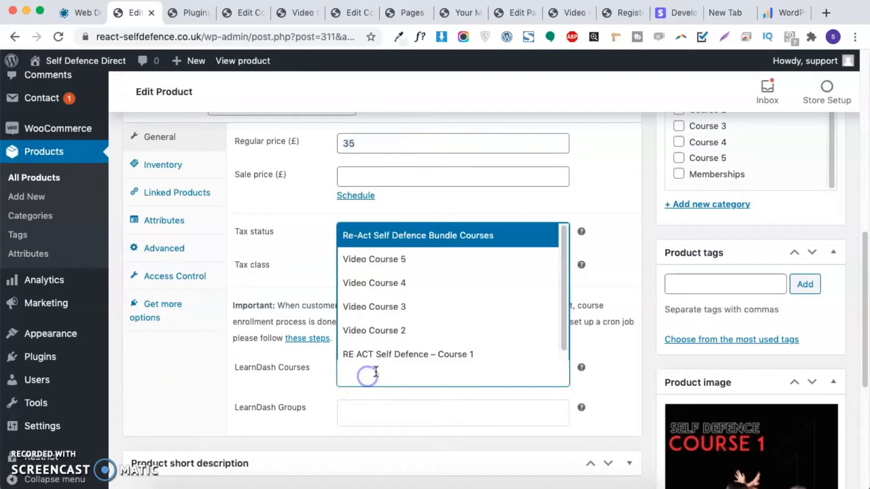
{"action": "left_click", "coordinate": [402, 351]}
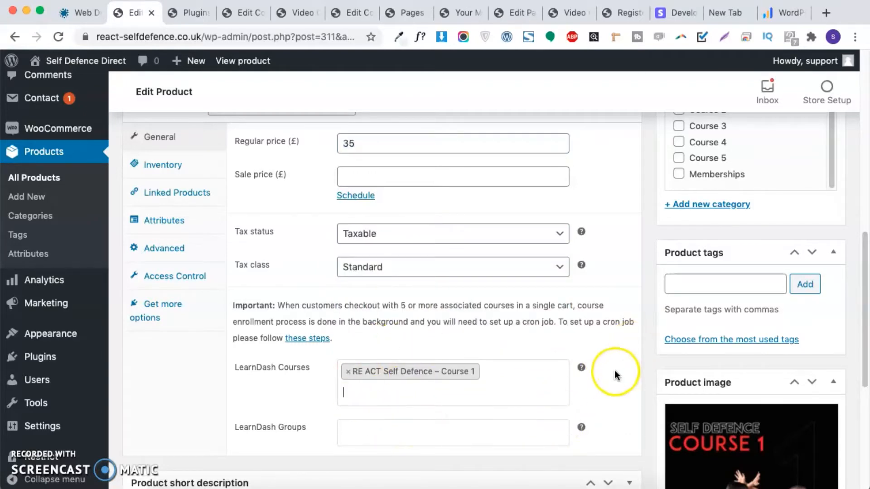
{"action": "scroll", "coordinate": [478, 383], "scroll_direction": "up", "scroll_amount": 10}
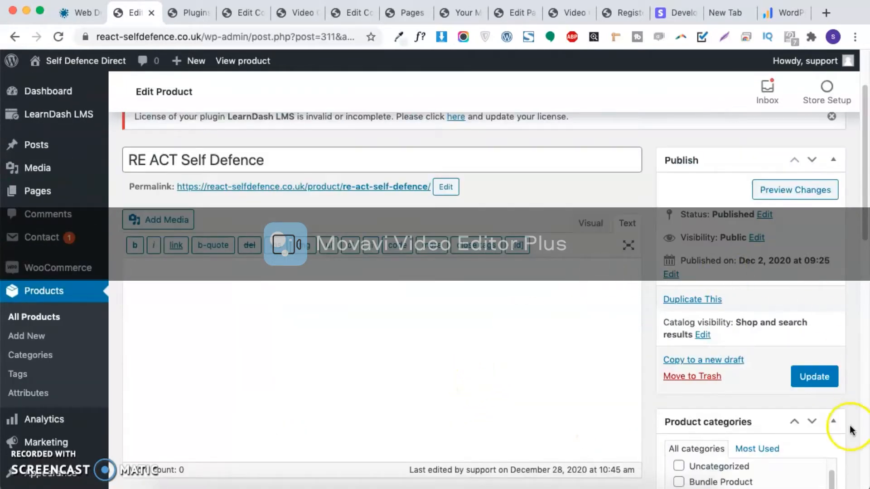
{"action": "scroll", "coordinate": [815, 363], "scroll_direction": "down", "scroll_amount": 3}
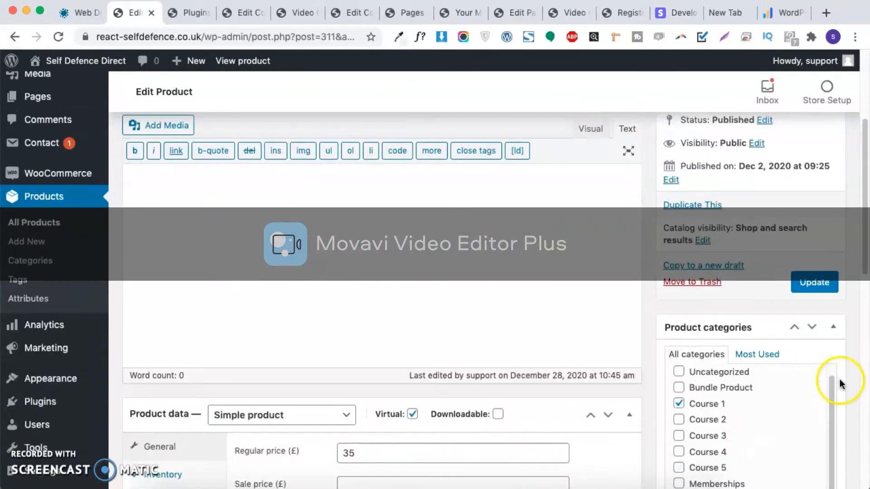
{"action": "scroll", "coordinate": [318, 290], "scroll_direction": "down", "scroll_amount": 5}
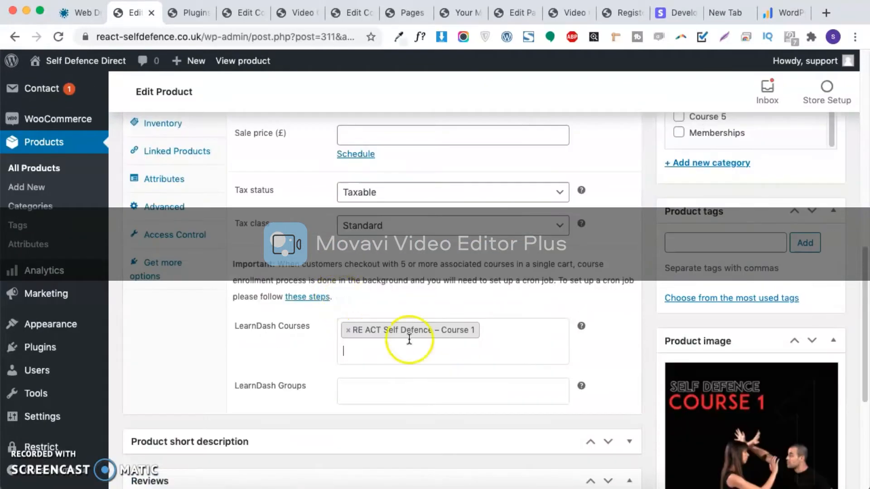
{"action": "scroll", "coordinate": [816, 272], "scroll_direction": "up", "scroll_amount": 5}
{"action": "left_click", "coordinate": [812, 257]}
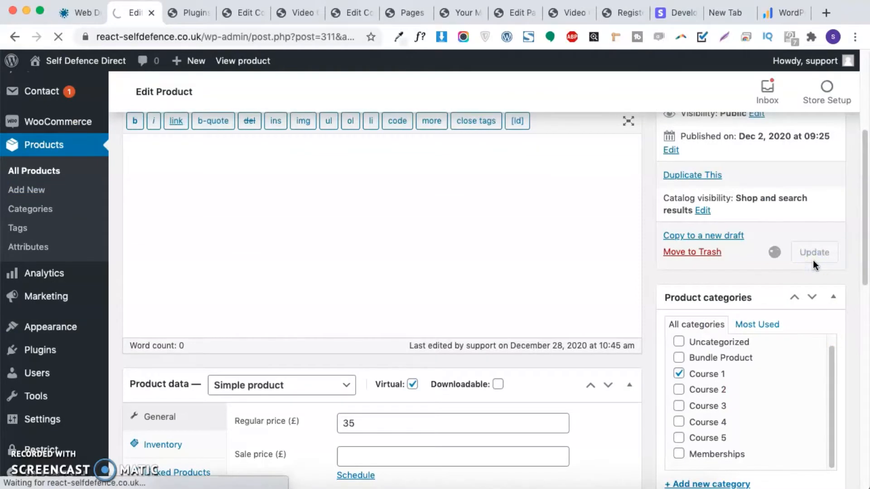
- Copy the product's permalink and bring up the Closed access mode settings of the RE ACT Self Defence – Course 1 course
{"action": "right_click", "coordinate": [351, 316]}
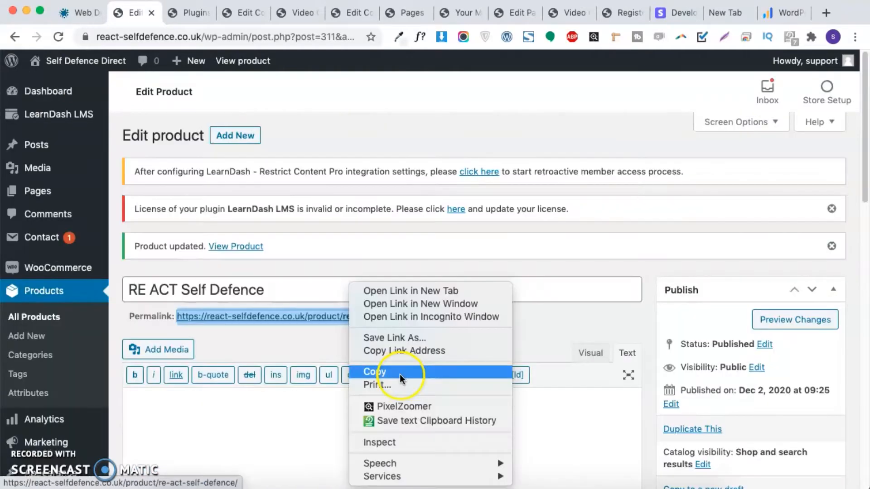
{"action": "left_click", "coordinate": [399, 373]}
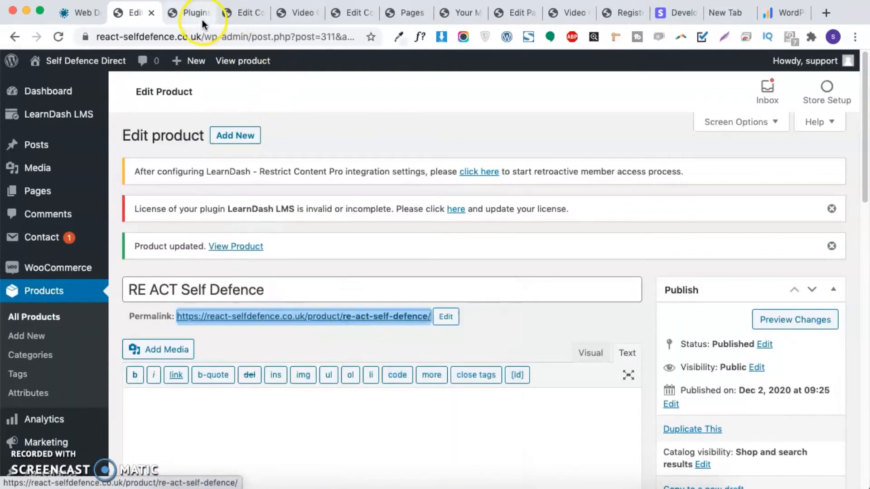
{"action": "left_click", "coordinate": [244, 16]}
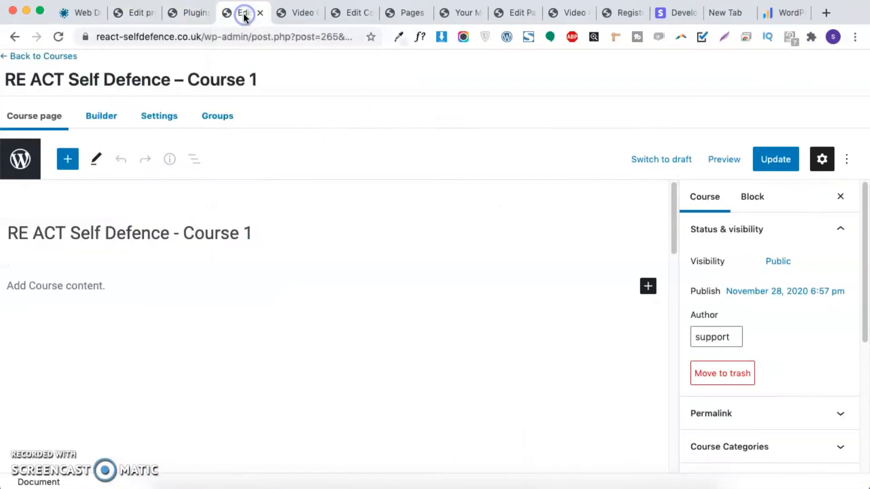
{"action": "left_click", "coordinate": [171, 117]}
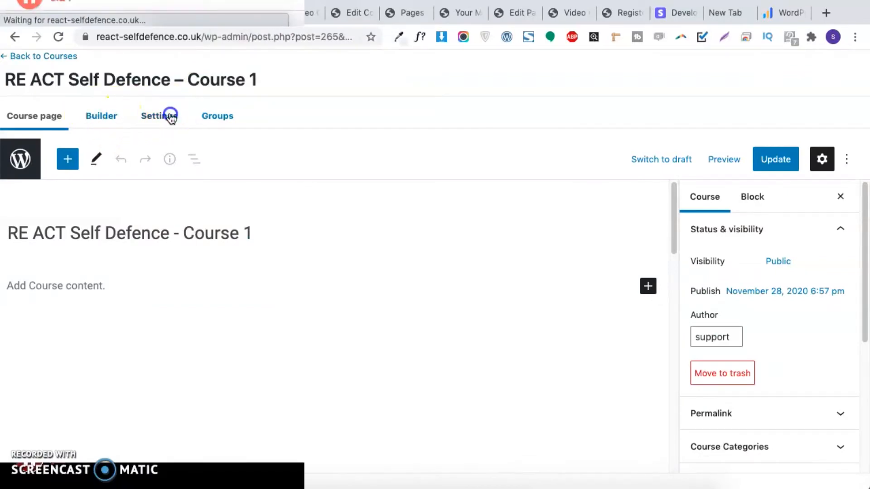
{"action": "scroll", "coordinate": [256, 295], "scroll_direction": "down", "scroll_amount": 10}
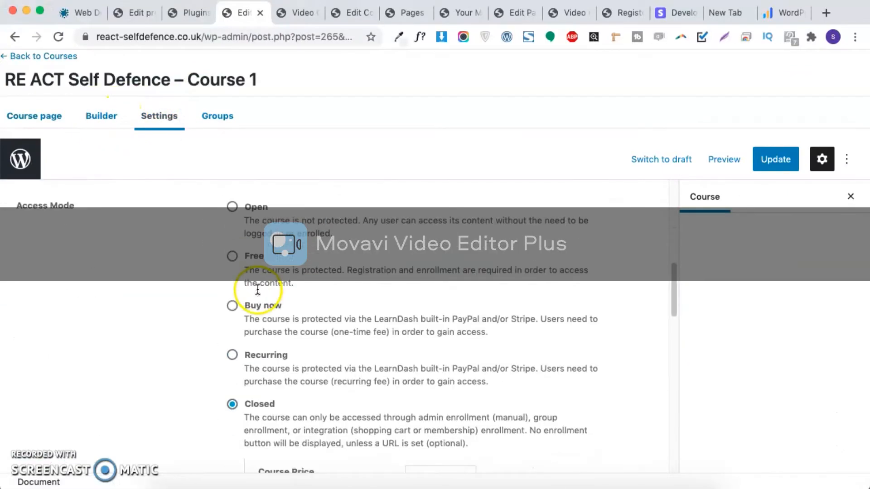
{"action": "scroll", "coordinate": [258, 290], "scroll_direction": "down", "scroll_amount": 5}
- Check the full address entered as the course's Button URL under the Closed access mode
{"action": "left_click", "coordinate": [451, 331]}
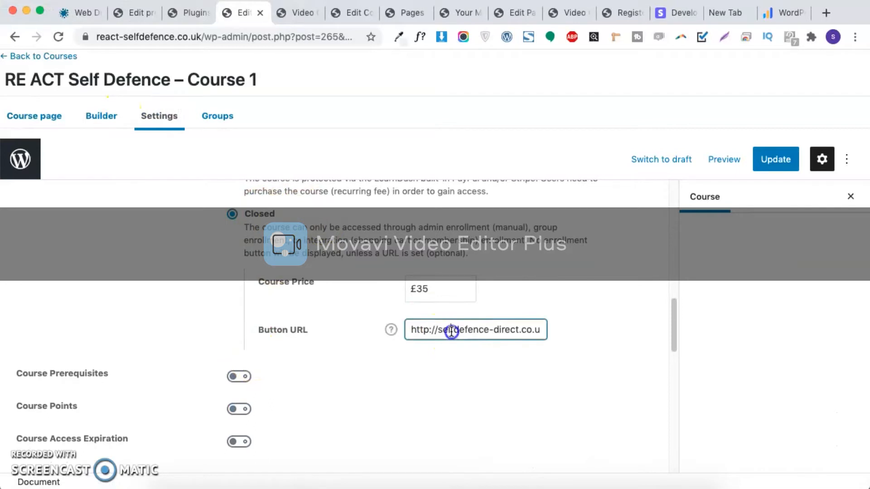
{"action": "triple_click", "coordinate": [452, 332]}
{"action": "left_click", "coordinate": [451, 332]}
{"action": "left_click_drag", "start_coordinate": [427, 331], "coordinate": [550, 341]}
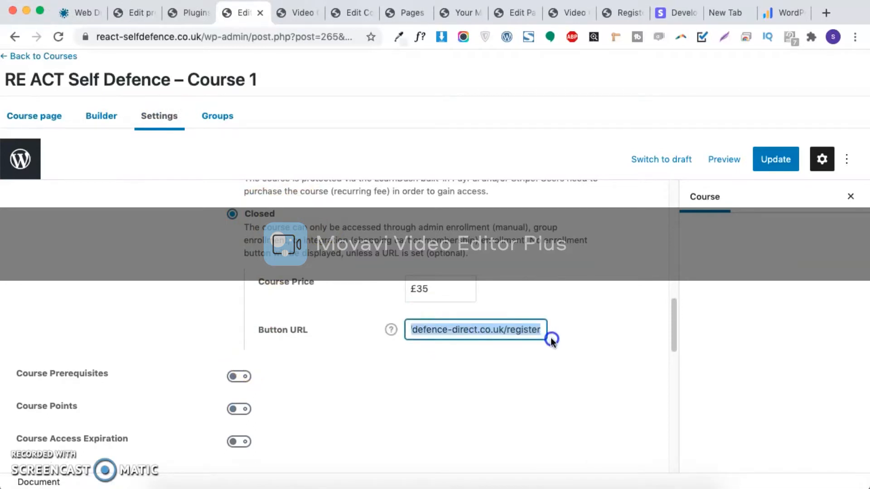
{"action": "left_click", "coordinate": [484, 362]}
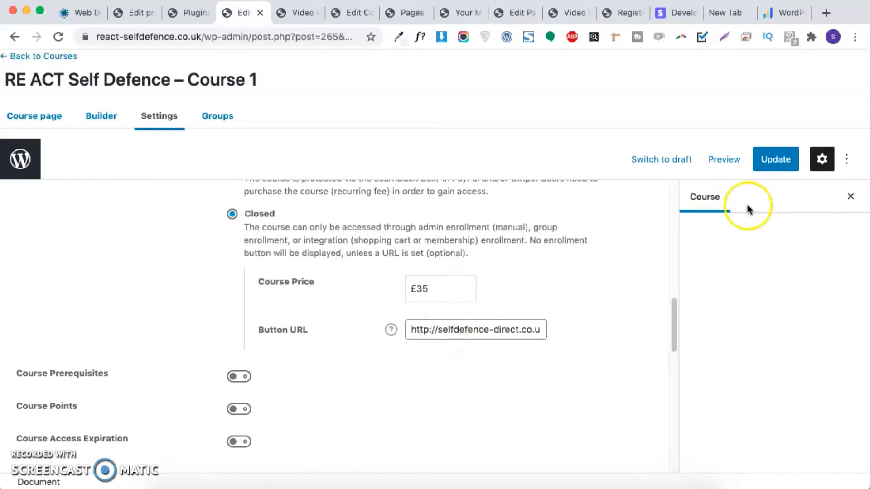
{"action": "triple_click", "coordinate": [478, 330]}
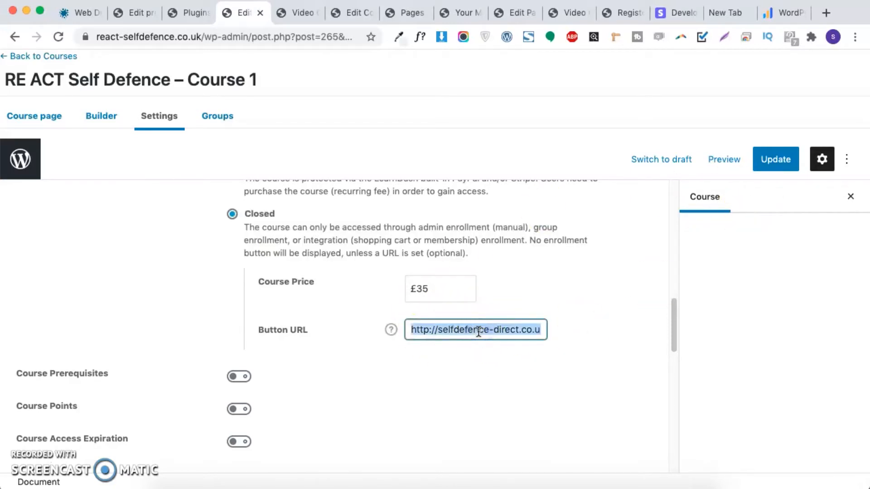
{"action": "key", "text": "BackSpace"}
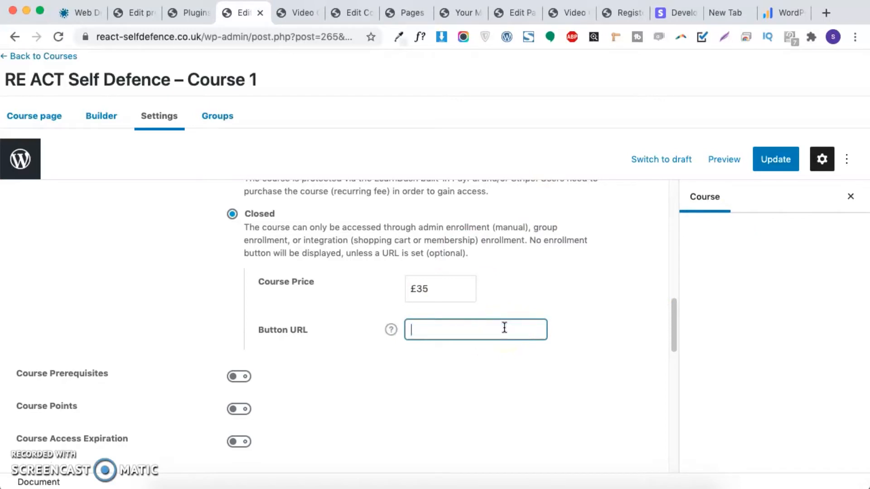
{"action": "key", "text": "super+v"}
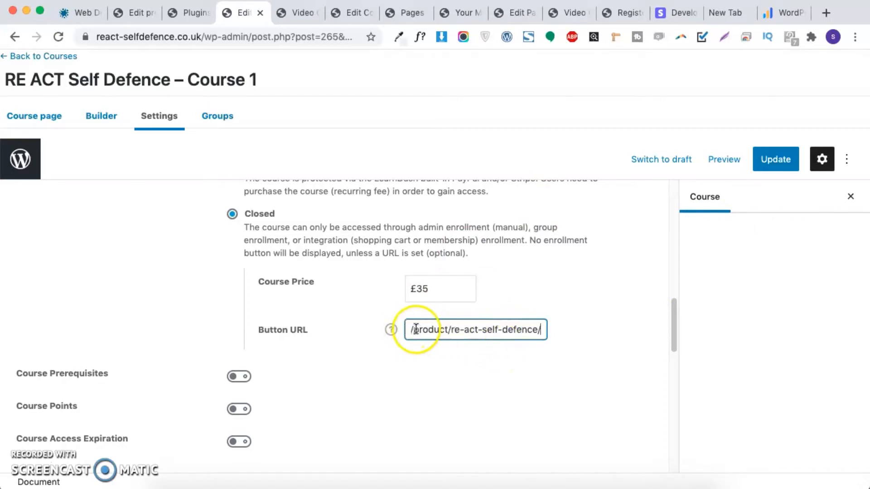
- Update the RE ACT Self Defence – Course 1 course with its new Button URL and view its public course page
{"action": "left_click_drag", "start_coordinate": [416, 329], "coordinate": [553, 342]}
{"action": "left_click", "coordinate": [767, 159]}
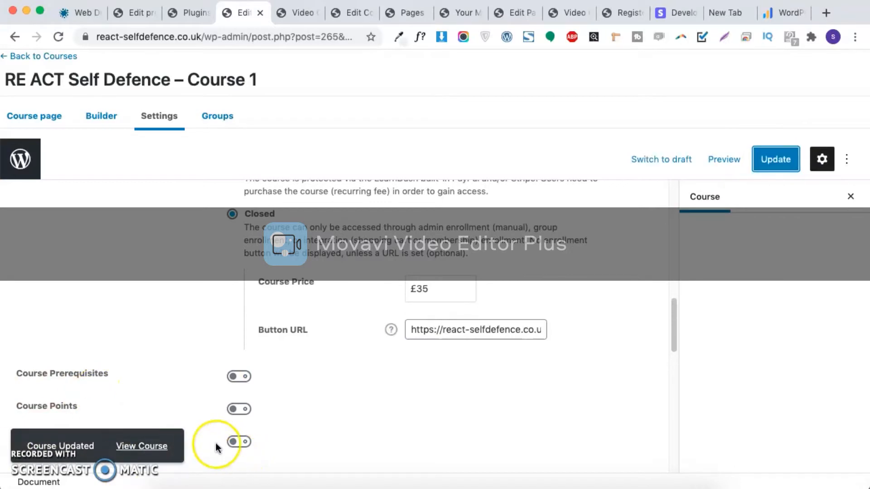
{"action": "left_click", "coordinate": [142, 446]}
- Load the course page address react-selfdefence.co.uk/courses/video-course/ in the incognito window
{"action": "left_click", "coordinate": [281, 13]}
{"action": "left_click", "coordinate": [265, 36]}
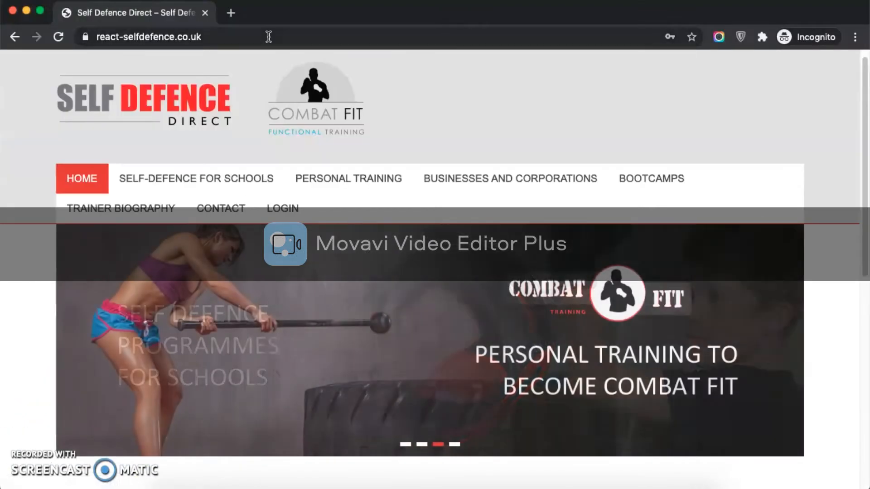
{"action": "left_click", "coordinate": [267, 36]}
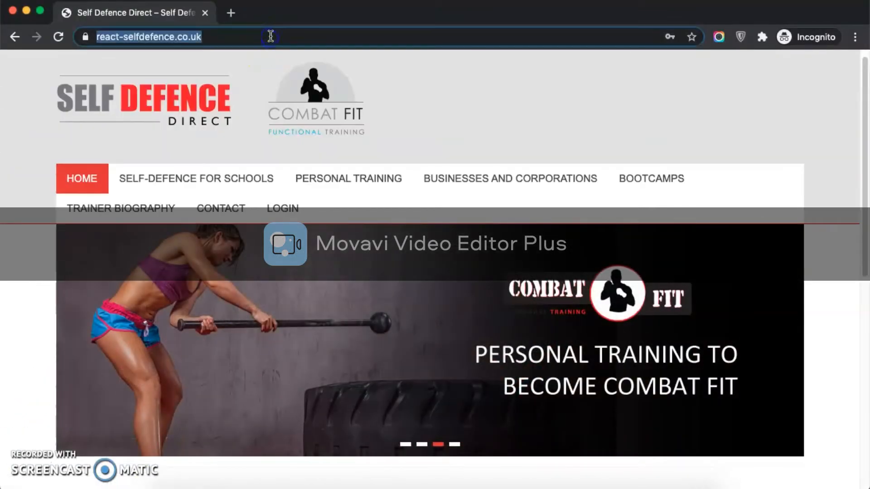
{"action": "key", "text": "cmd+v"}
{"action": "key", "text": "Return"}
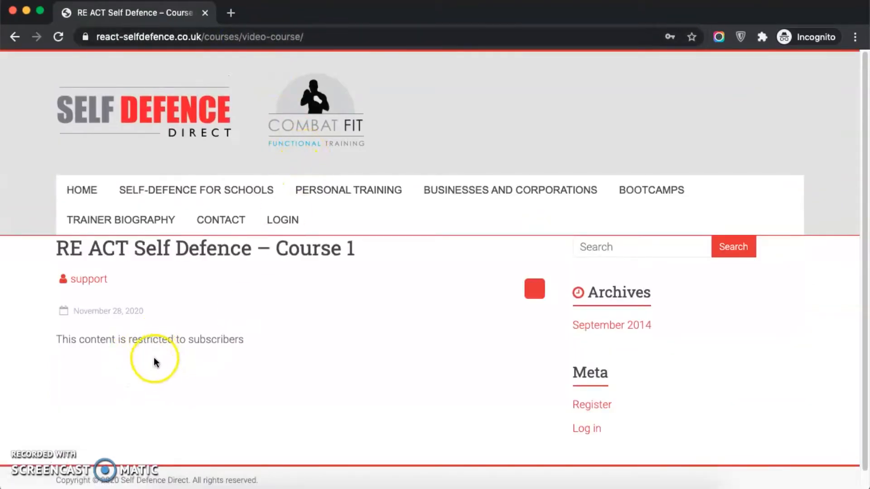
- Bulk deactivate the Restrict Content Pro, Restrict Content Pro - Drip Content and LearnDash LMS - Restrict Content Pro plugins
{"action": "key", "text": "super+grave"}
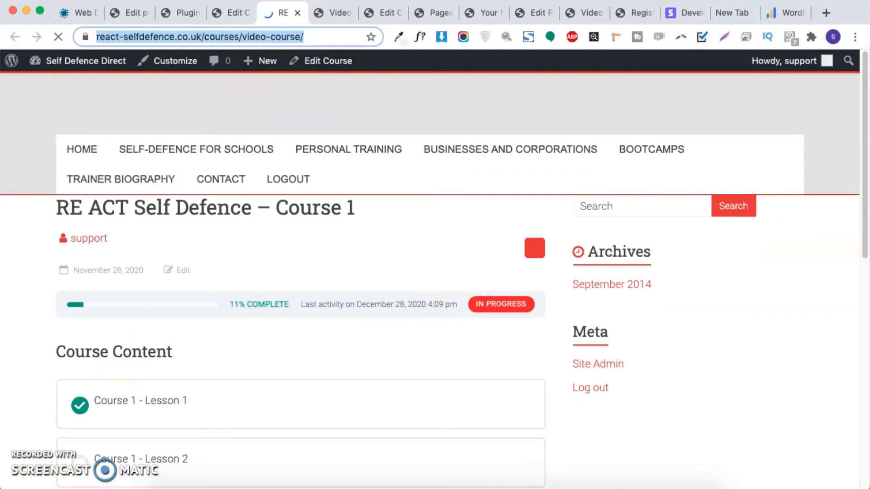
{"action": "left_click", "coordinate": [182, 13]}
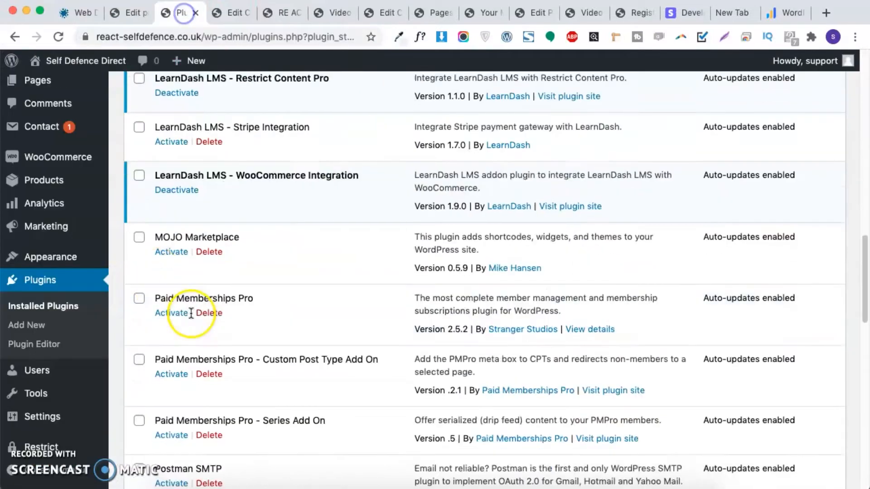
{"action": "scroll", "coordinate": [197, 311], "scroll_direction": "down", "scroll_amount": 5}
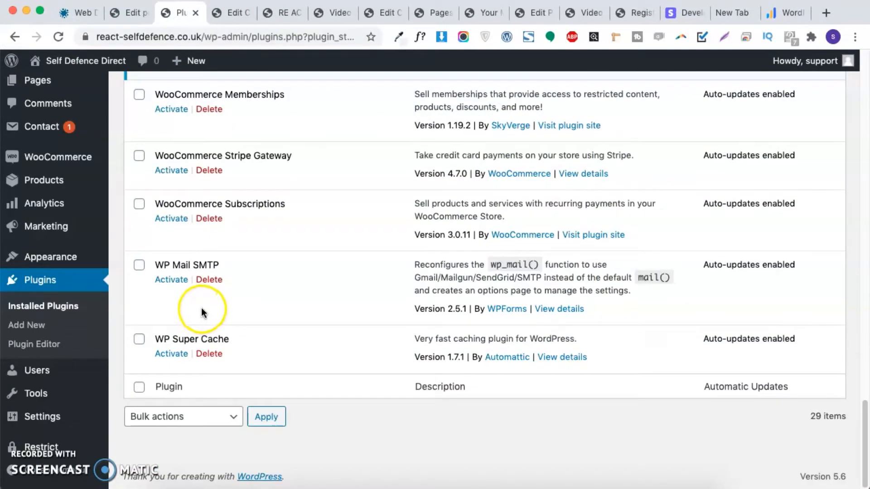
{"action": "scroll", "coordinate": [202, 307], "scroll_direction": "up", "scroll_amount": 5}
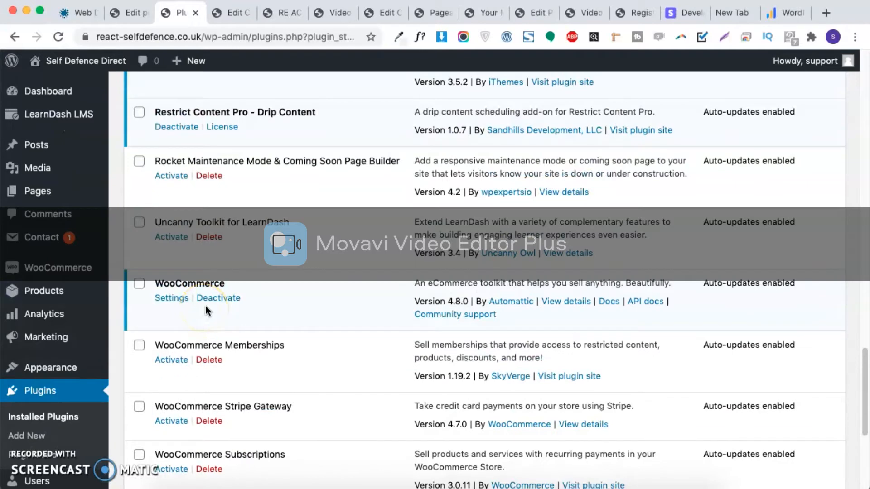
{"action": "scroll", "coordinate": [224, 279], "scroll_direction": "up", "scroll_amount": 8}
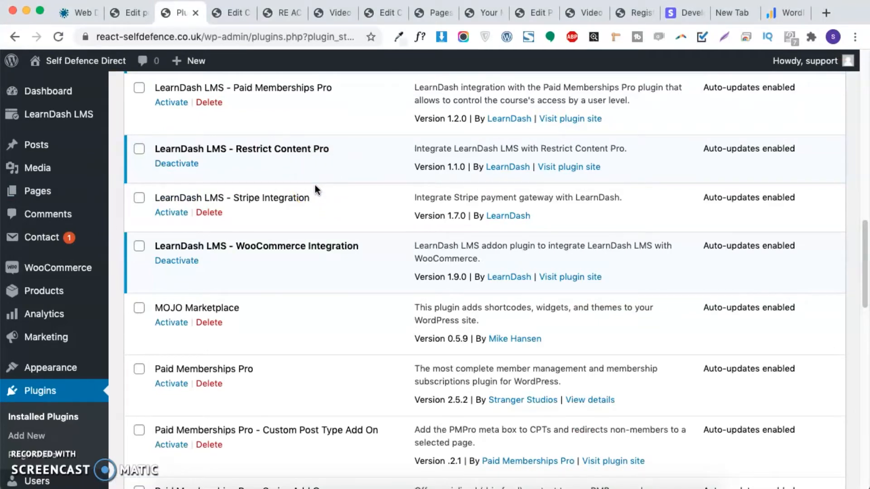
{"action": "scroll", "coordinate": [123, 204], "scroll_direction": "down", "scroll_amount": 10}
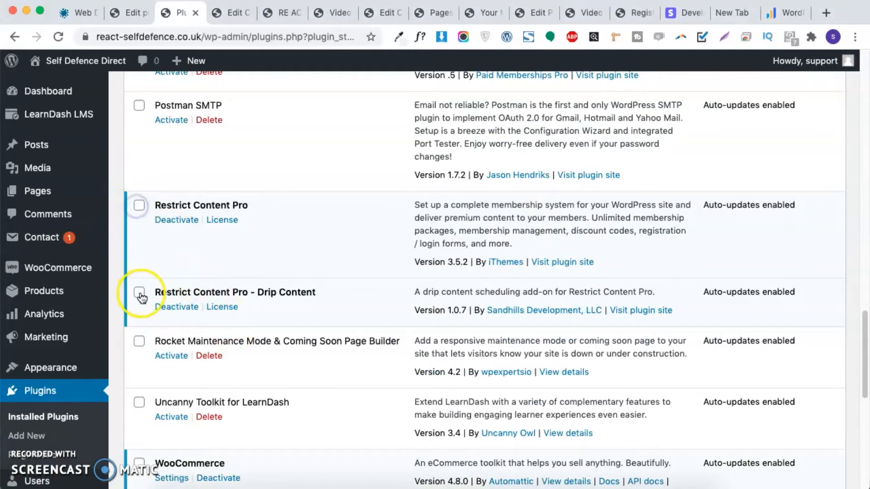
{"action": "left_click", "coordinate": [140, 207]}
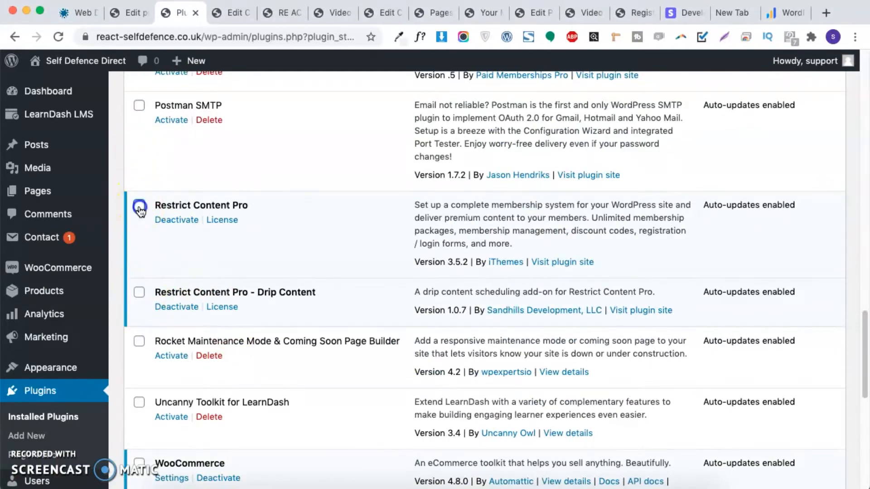
{"action": "left_click", "coordinate": [140, 293]}
{"action": "scroll", "coordinate": [214, 308], "scroll_direction": "up", "scroll_amount": 9}
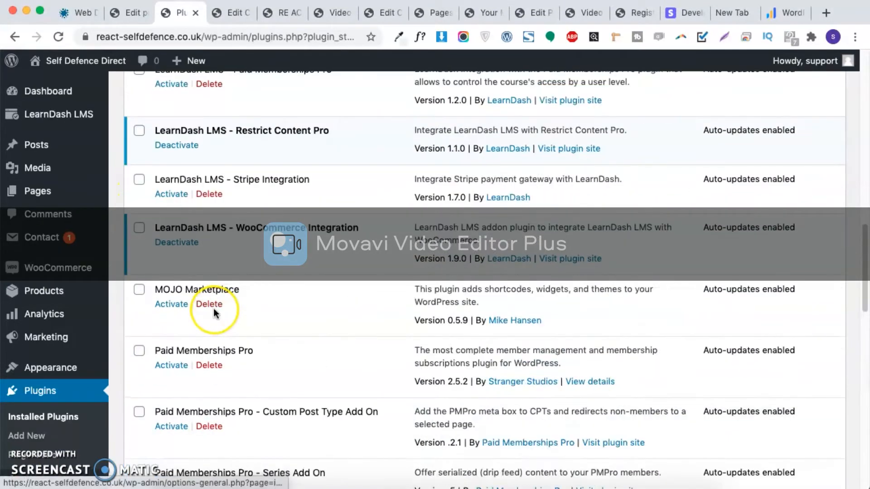
{"action": "scroll", "coordinate": [213, 308], "scroll_direction": "up", "scroll_amount": 5}
{"action": "left_click", "coordinate": [138, 356]}
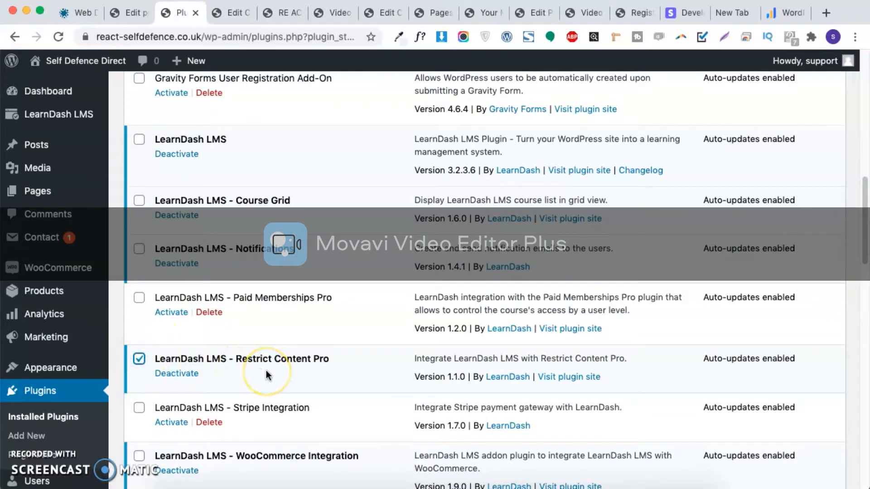
{"action": "scroll", "coordinate": [266, 371], "scroll_direction": "down", "scroll_amount": 15}
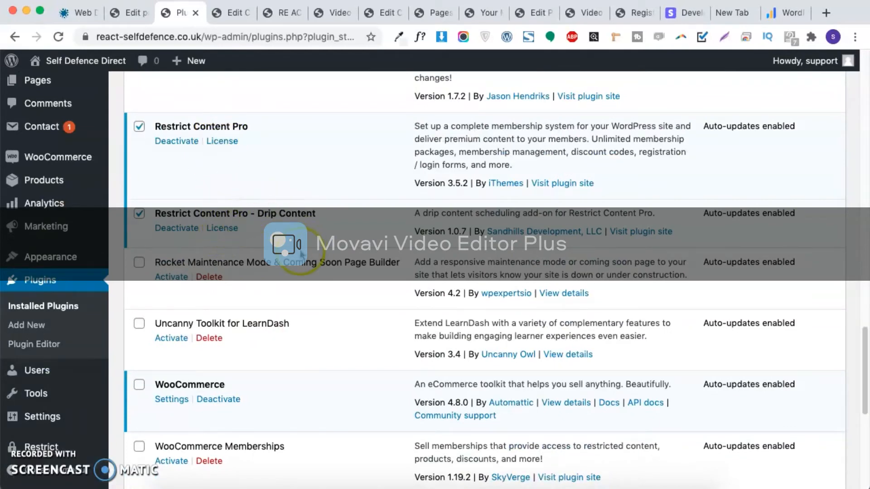
{"action": "scroll", "coordinate": [245, 256], "scroll_direction": "down", "scroll_amount": 10}
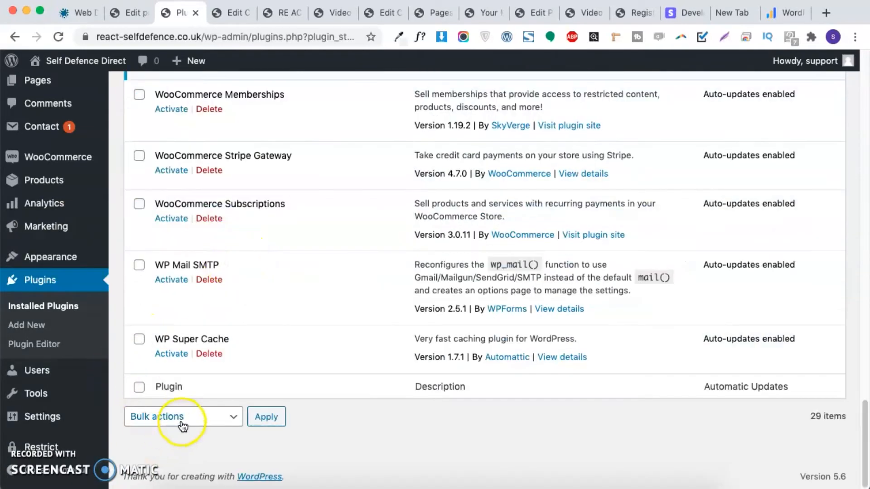
{"action": "left_click", "coordinate": [181, 419]}
{"action": "left_click", "coordinate": [191, 442]}
{"action": "left_click", "coordinate": [276, 413]}
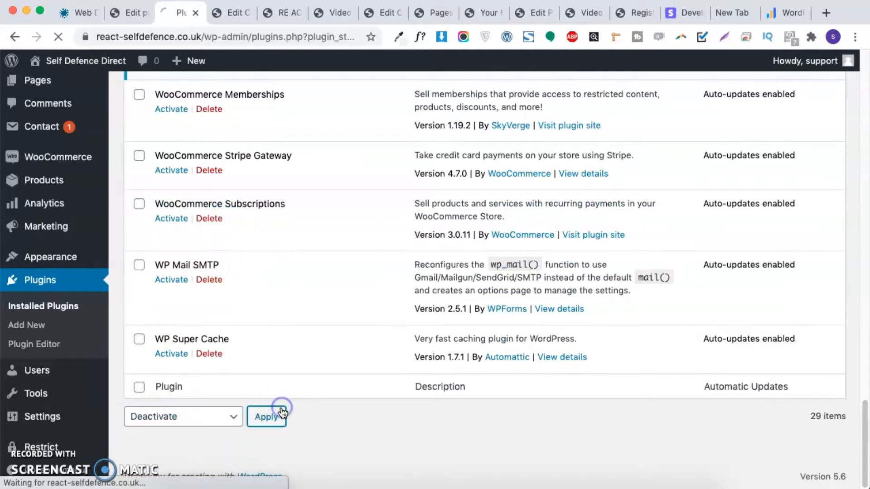
- Reload the course page in the incognito window and choose to take the course
{"action": "key", "text": "super+grave"}
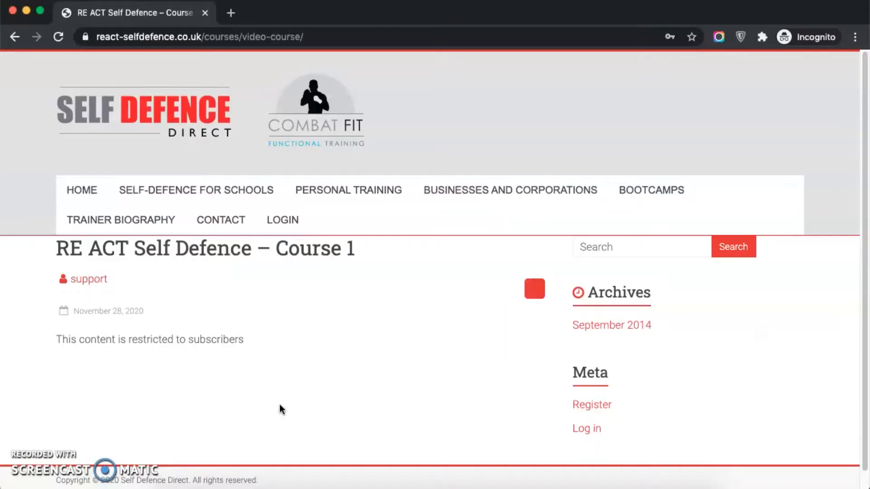
{"action": "key", "text": "super+r"}
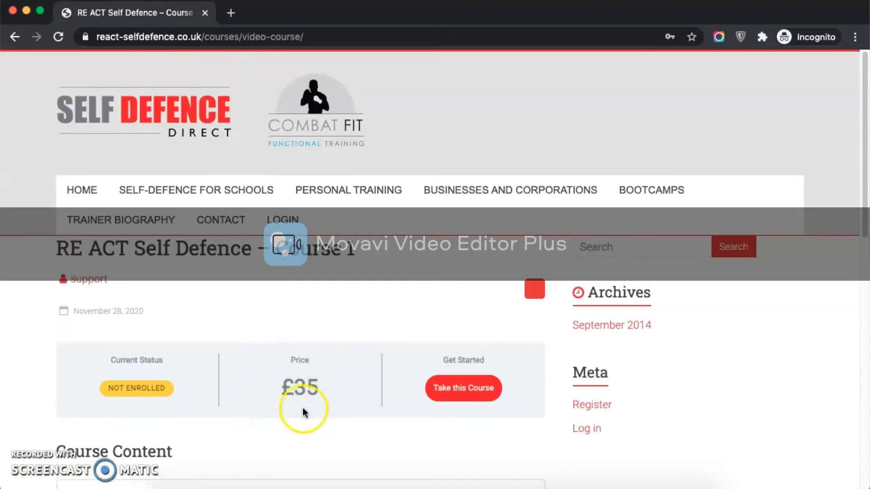
{"action": "left_click", "coordinate": [467, 404]}
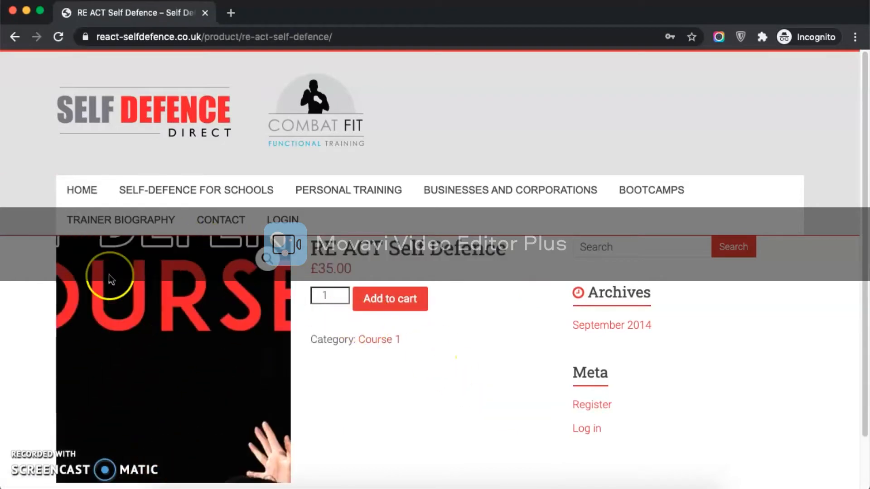
- Add one RE ACT Self Defence product to the cart and proceed to checkout
{"action": "left_click", "coordinate": [397, 307]}
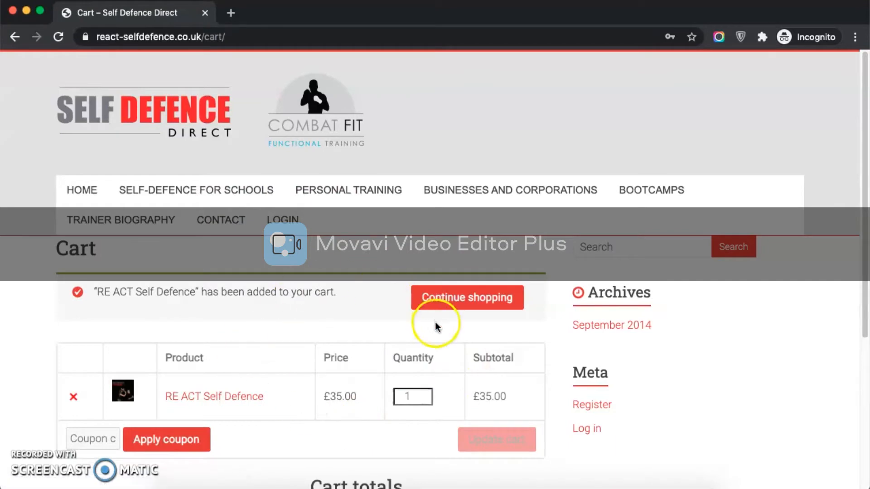
{"action": "scroll", "coordinate": [435, 322], "scroll_direction": "down", "scroll_amount": 5}
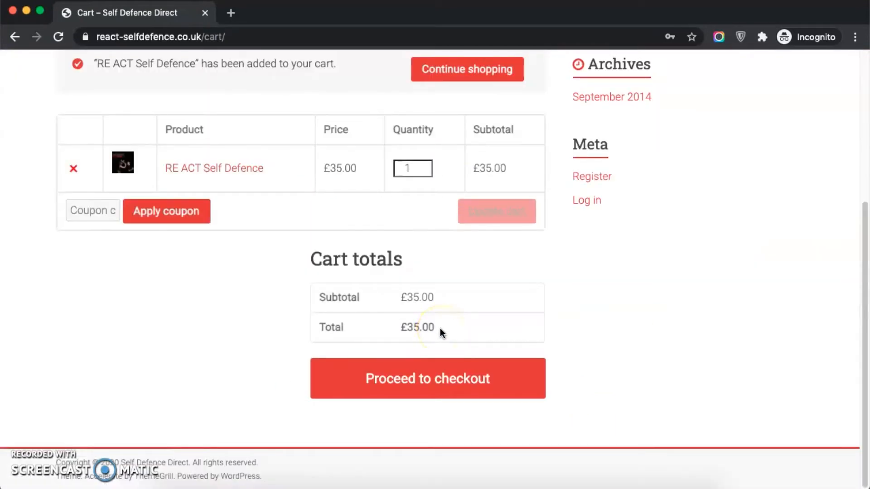
{"action": "key", "text": "super+grave"}
{"action": "key", "text": "super+grave"}
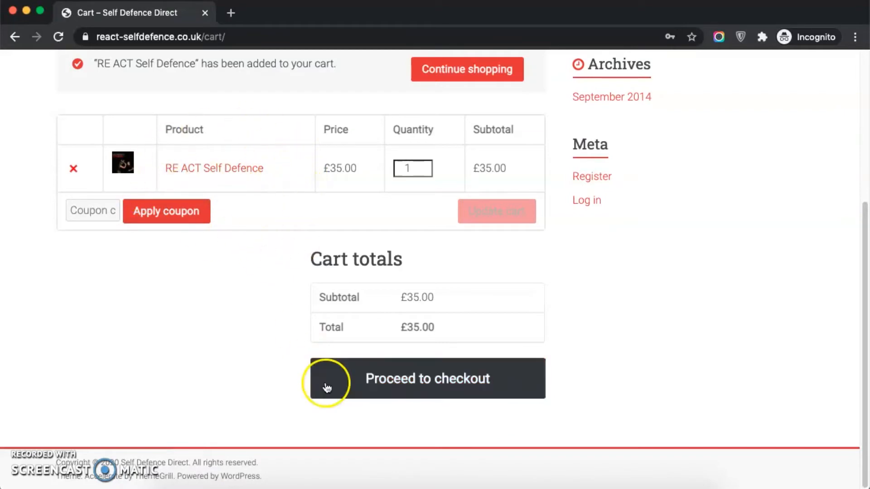
{"action": "left_click", "coordinate": [437, 383]}
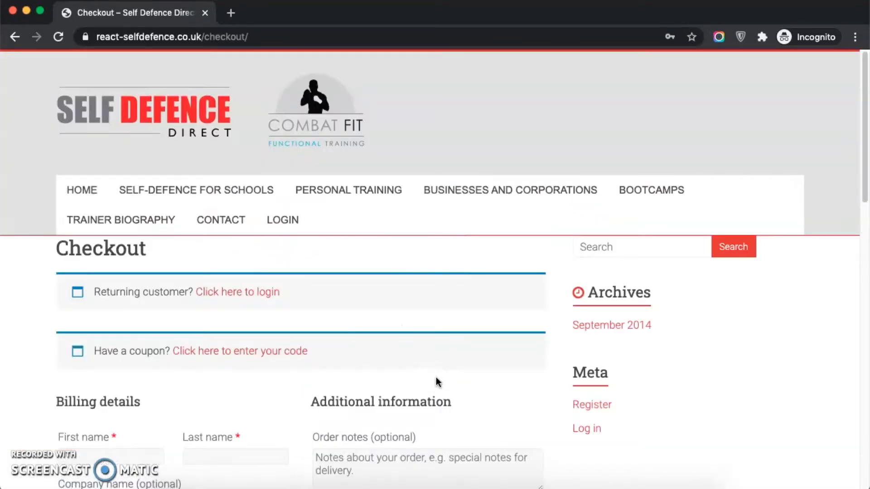
- Enter "www" as both the first name and the last name in the checkout's billing details
{"action": "scroll", "coordinate": [437, 383], "scroll_direction": "down", "scroll_amount": 4}
{"action": "scroll", "coordinate": [435, 377], "scroll_direction": "up", "scroll_amount": 4}
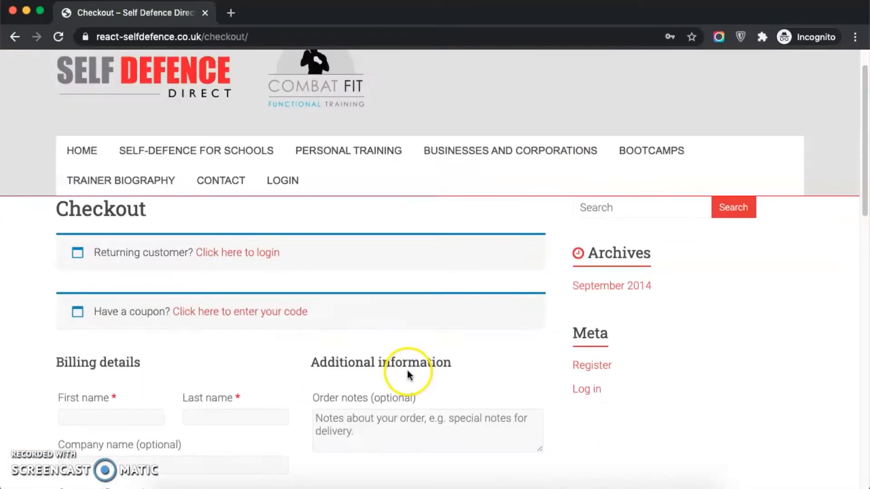
{"action": "scroll", "coordinate": [136, 385], "scroll_direction": "down", "scroll_amount": 10}
{"action": "scroll", "coordinate": [151, 247], "scroll_direction": "up", "scroll_amount": 5}
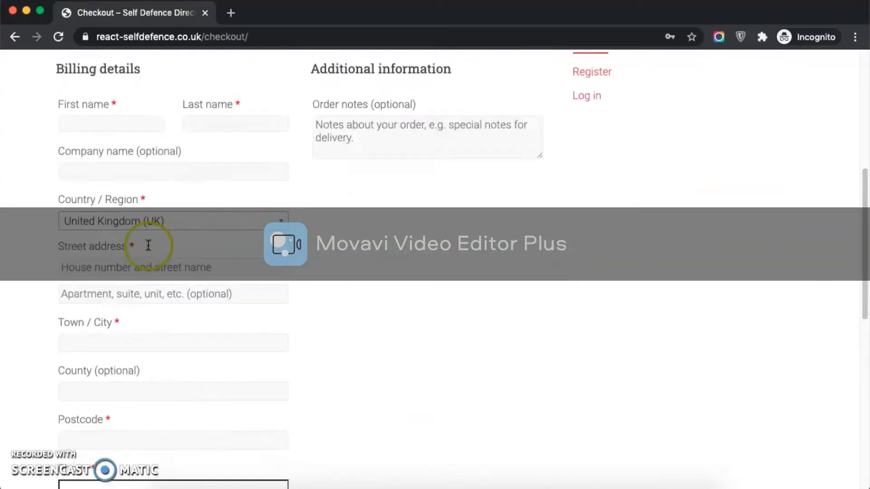
{"action": "left_click", "coordinate": [100, 255]}
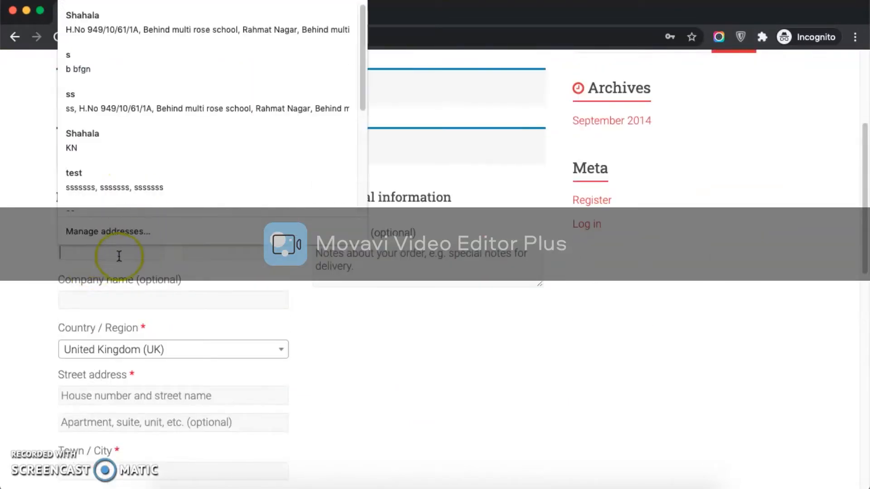
{"action": "left_click", "coordinate": [441, 363]}
{"action": "left_click", "coordinate": [107, 254]}
{"action": "type", "text": "www"}
{"action": "left_click", "coordinate": [216, 249]}
{"action": "type", "text": "ww"}
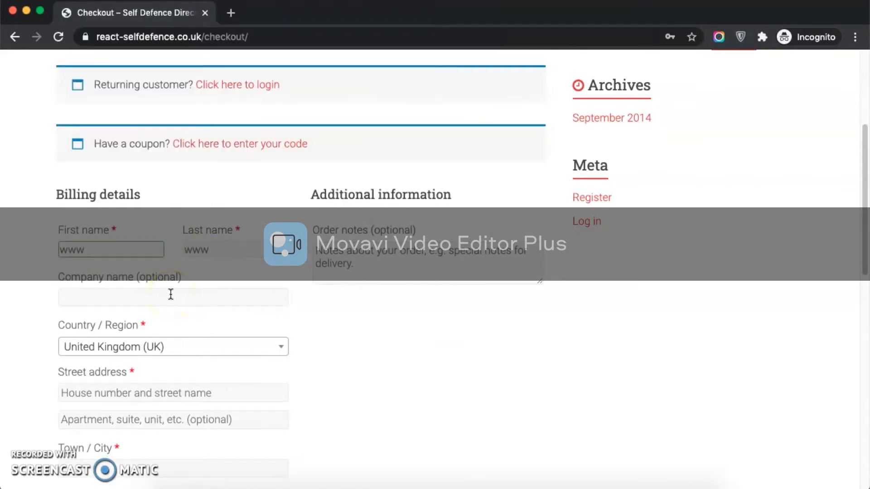
- Agree to the website terms and conditions for the order at checkout
{"action": "scroll", "coordinate": [145, 393], "scroll_direction": "down", "scroll_amount": 6}
{"action": "left_click", "coordinate": [142, 365]}
{"action": "scroll", "coordinate": [142, 362], "scroll_direction": "down", "scroll_amount": 8}
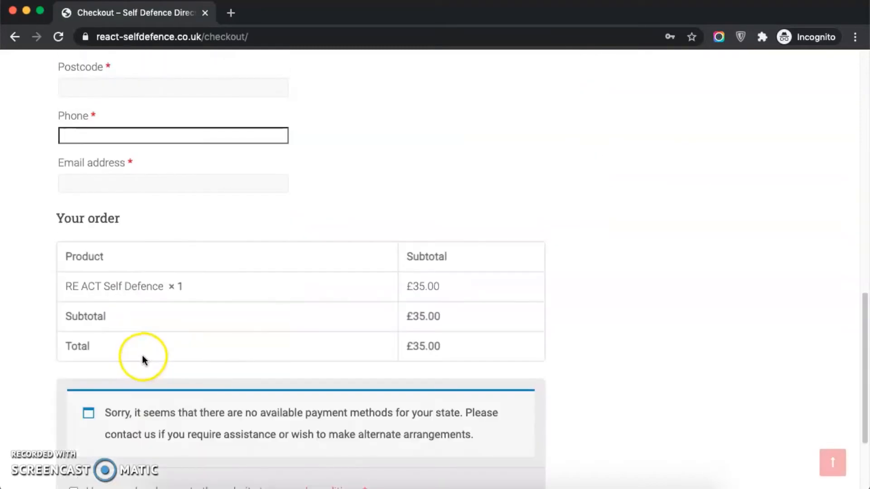
{"action": "left_click", "coordinate": [136, 367]}
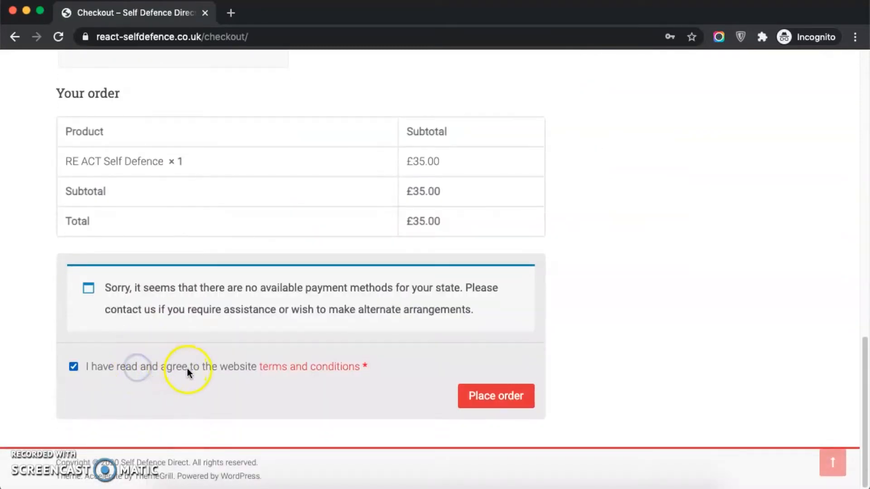
- Examine the payment methods notice, the order summary and the billing fields of the checkout page
{"action": "scroll", "coordinate": [183, 368], "scroll_direction": "up", "scroll_amount": 1}
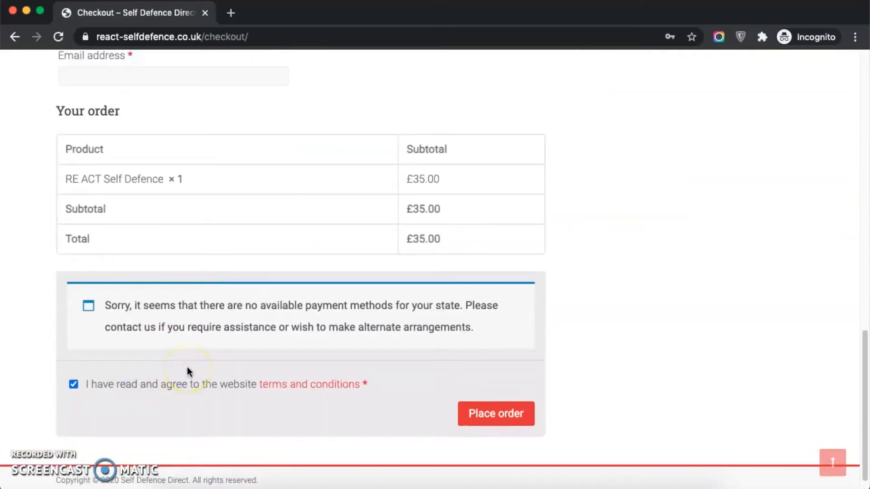
{"action": "left_click_drag", "start_coordinate": [105, 306], "coordinate": [476, 341]}
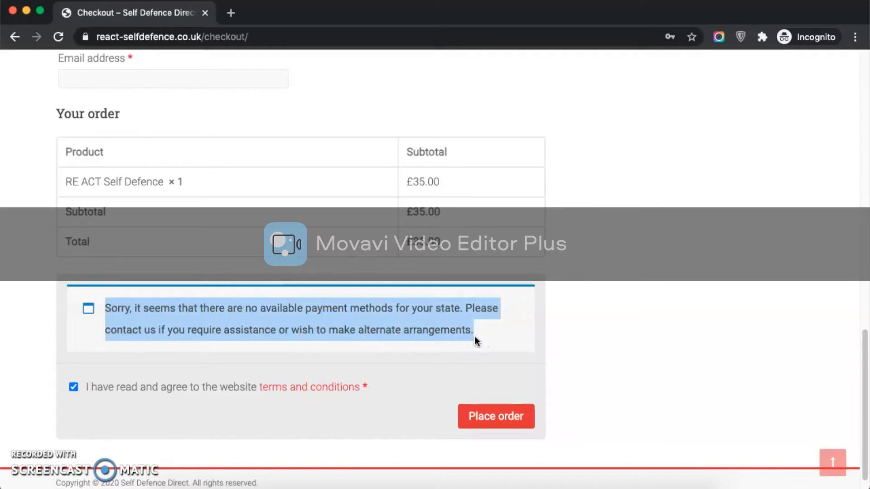
{"action": "scroll", "coordinate": [474, 342], "scroll_direction": "up", "scroll_amount": 10}
{"action": "scroll", "coordinate": [471, 343], "scroll_direction": "up", "scroll_amount": 8}
{"action": "left_click", "coordinate": [463, 338]}
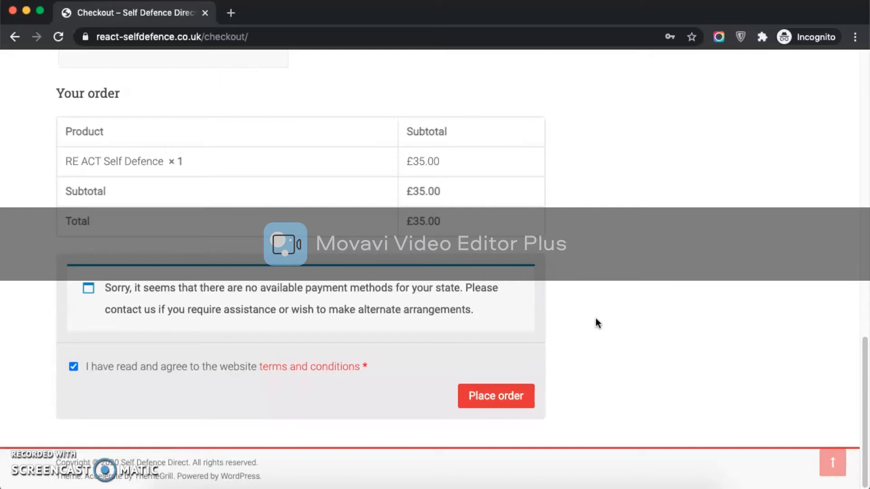
{"action": "scroll", "coordinate": [524, 313], "scroll_direction": "up", "scroll_amount": 2}
{"action": "scroll", "coordinate": [525, 314], "scroll_direction": "down", "scroll_amount": 2}
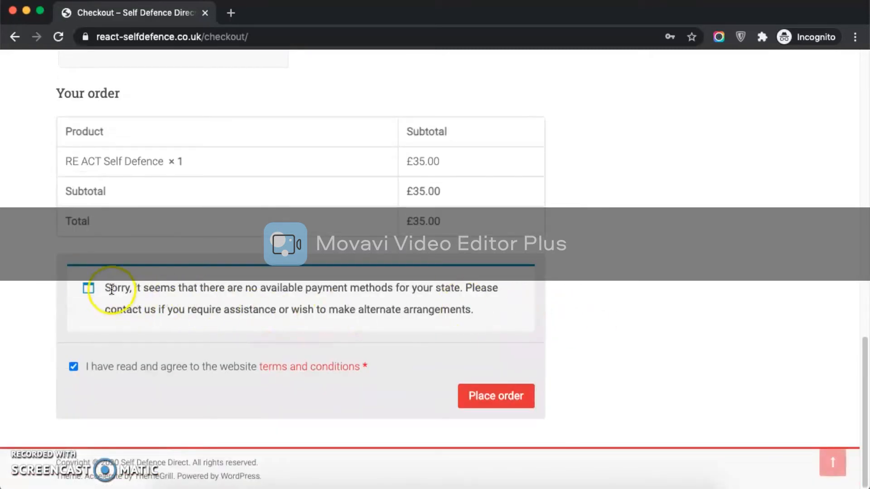
{"action": "left_click_drag", "start_coordinate": [101, 287], "coordinate": [497, 326]}
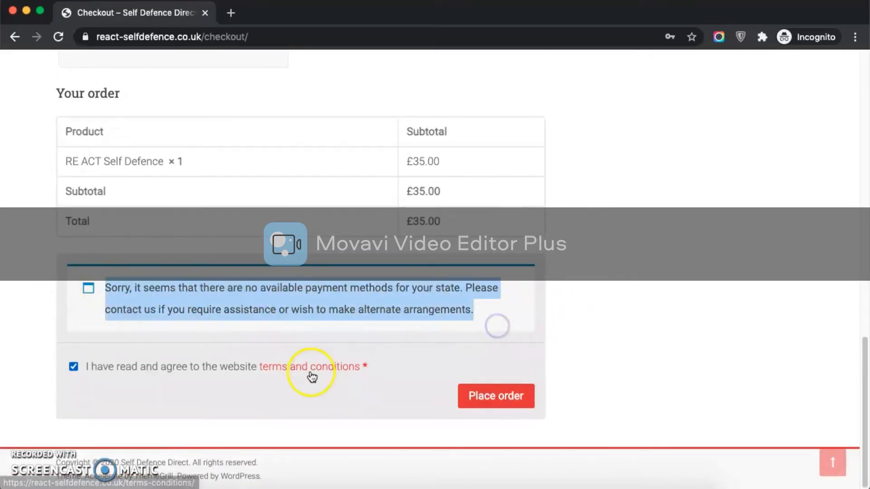
{"action": "scroll", "coordinate": [189, 236], "scroll_direction": "up", "scroll_amount": 4}
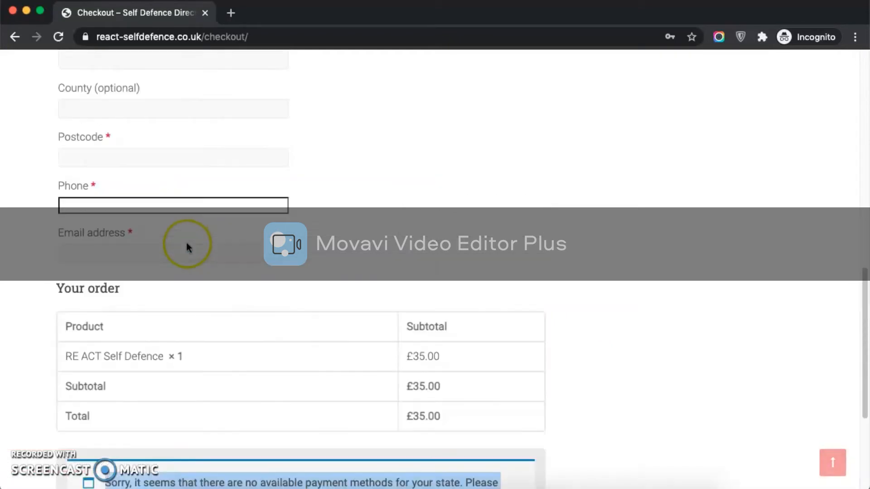
- Switch the access mode of RE ACT Self Defence – Course 1 to Recurring and inspect its course price and billing cycle options
{"action": "scroll", "coordinate": [186, 243], "scroll_direction": "up", "scroll_amount": 10}
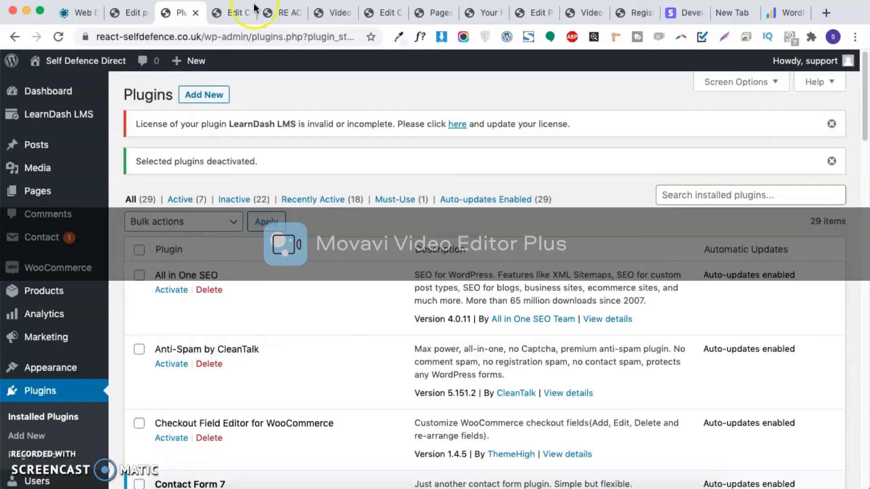
{"action": "left_click", "coordinate": [230, 14]}
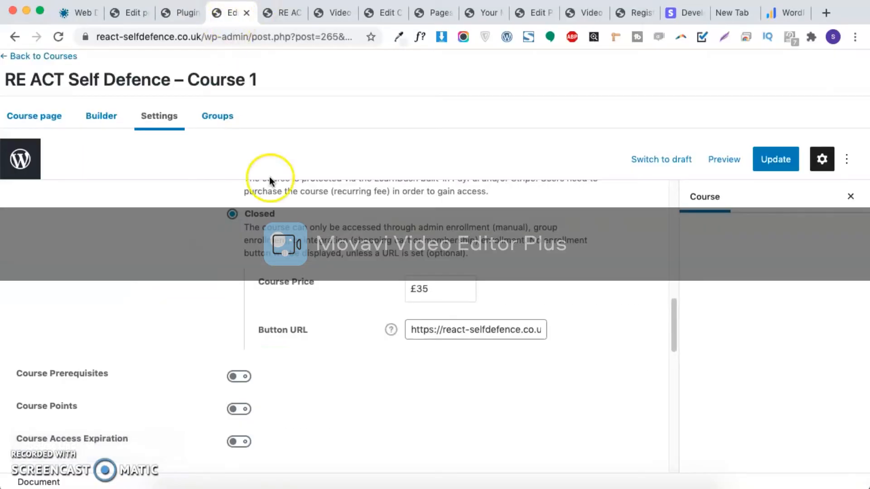
{"action": "scroll", "coordinate": [269, 181], "scroll_direction": "up", "scroll_amount": 2}
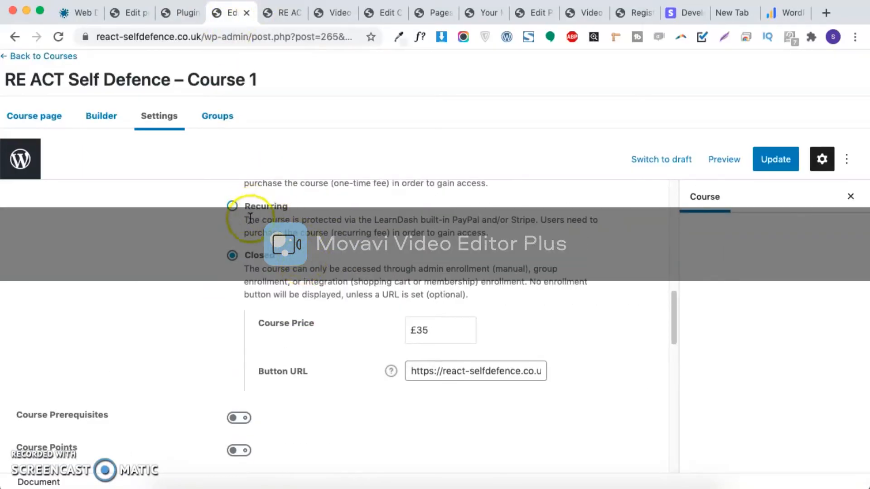
{"action": "left_click", "coordinate": [232, 207]}
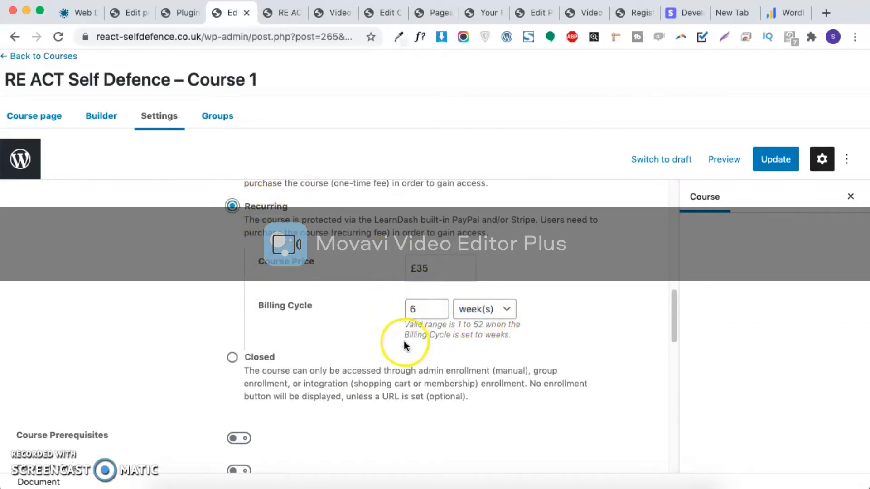
{"action": "left_click", "coordinate": [431, 270]}
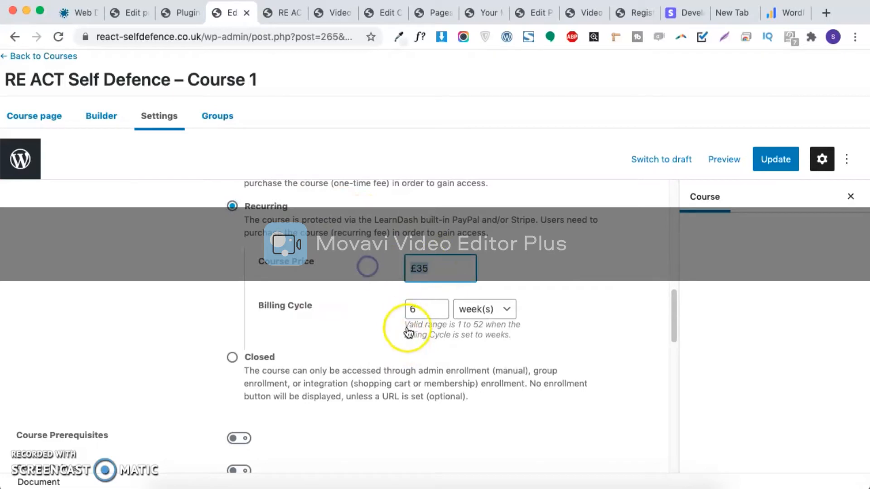
{"action": "left_click", "coordinate": [428, 314]}
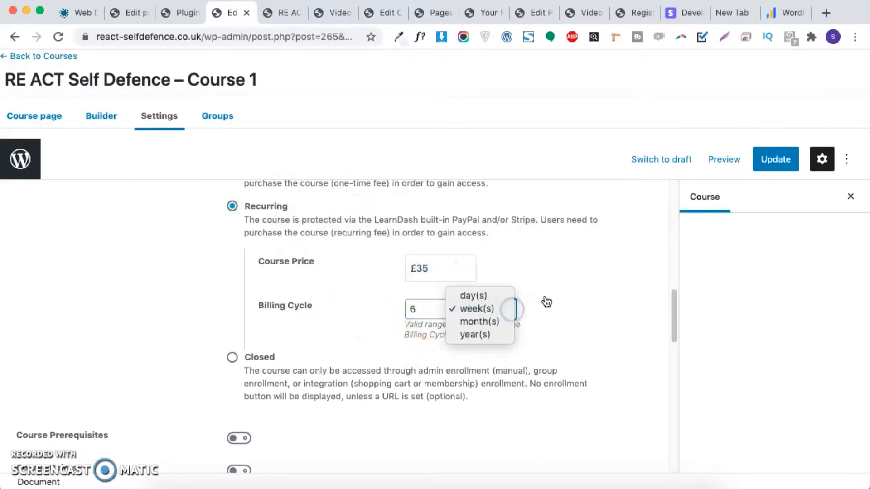
{"action": "left_click", "coordinate": [512, 310]}
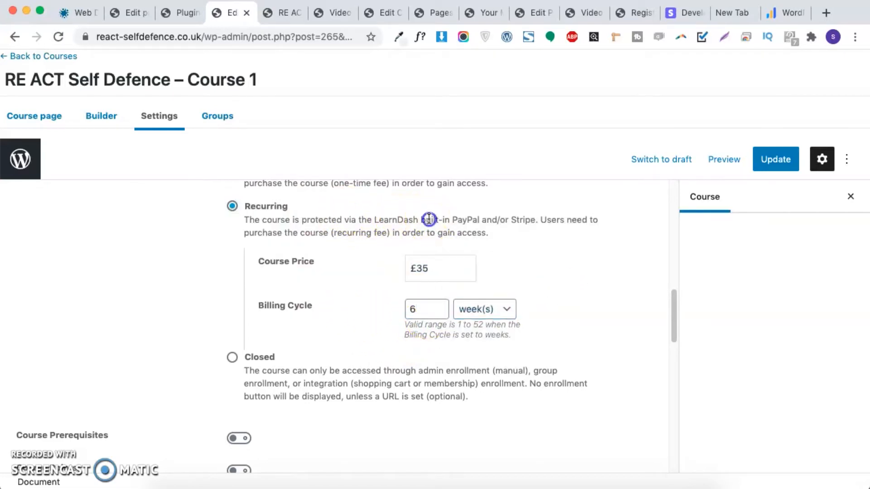
{"action": "left_click_drag", "start_coordinate": [429, 219], "coordinate": [501, 228]}
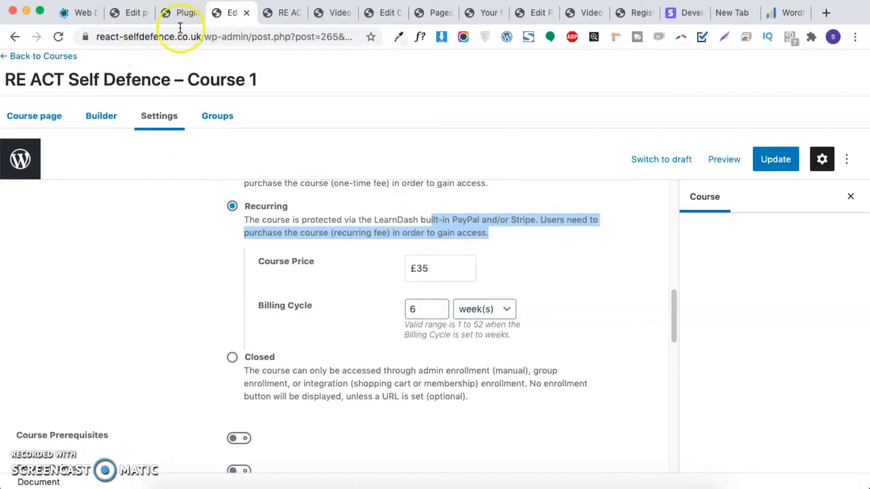
- Open LearnDash's PayPal settings and examine the email, currency, country, URL and sandbox fields against the course's recurring payment option
{"action": "left_click", "coordinate": [128, 12]}
{"action": "mouse_move", "coordinate": [90, 117]}
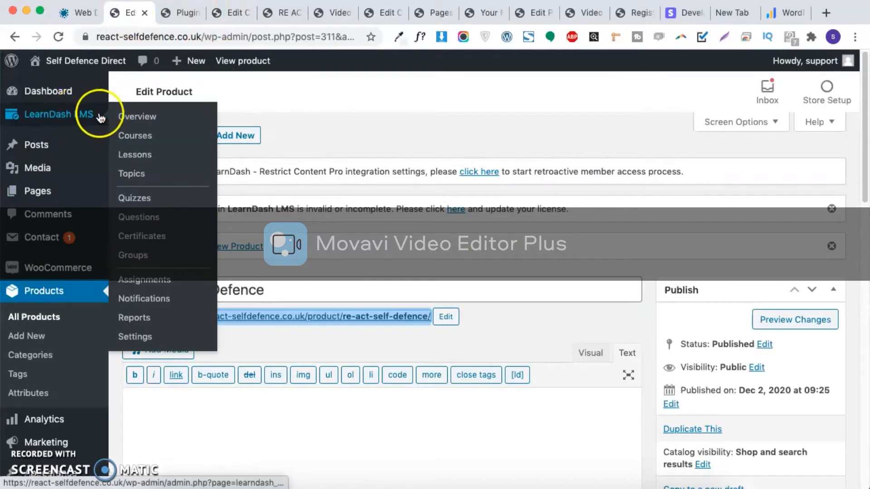
{"action": "left_click", "coordinate": [152, 327]}
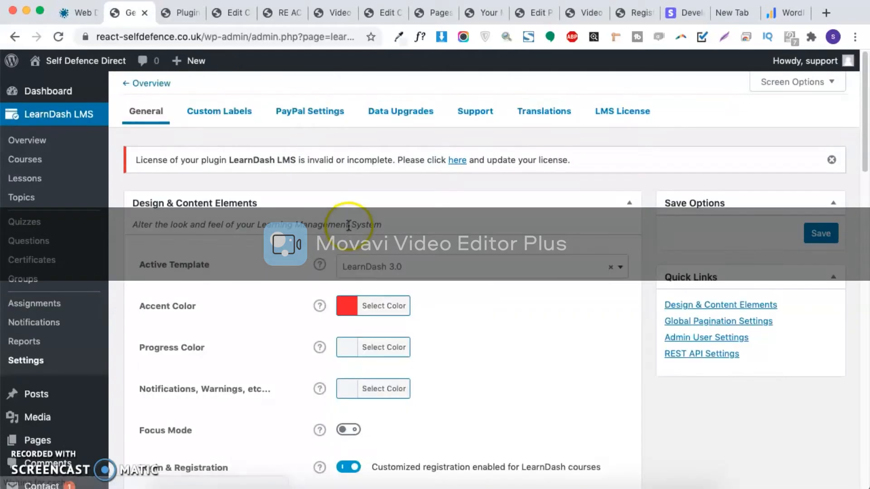
{"action": "left_click", "coordinate": [306, 112]}
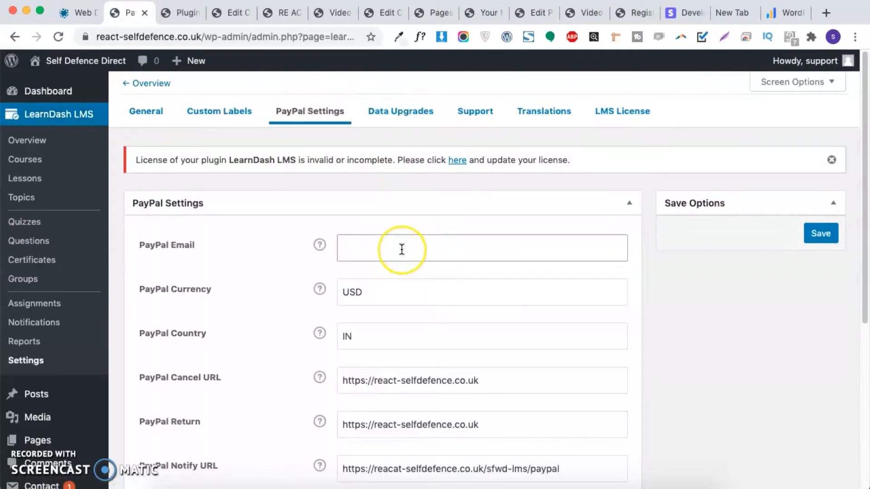
{"action": "scroll", "coordinate": [401, 251], "scroll_direction": "down", "scroll_amount": 6}
{"action": "scroll", "coordinate": [402, 250], "scroll_direction": "up", "scroll_amount": 6}
{"action": "left_click", "coordinate": [382, 249]}
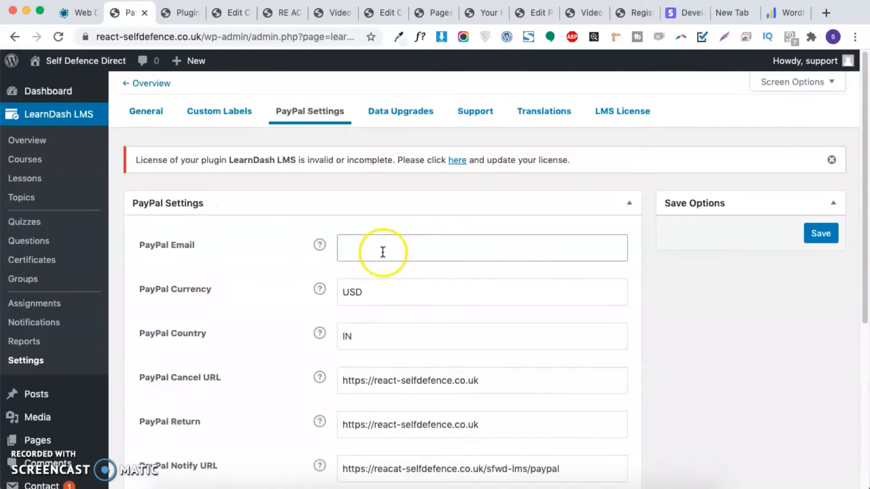
{"action": "scroll", "coordinate": [378, 248], "scroll_direction": "down", "scroll_amount": 4}
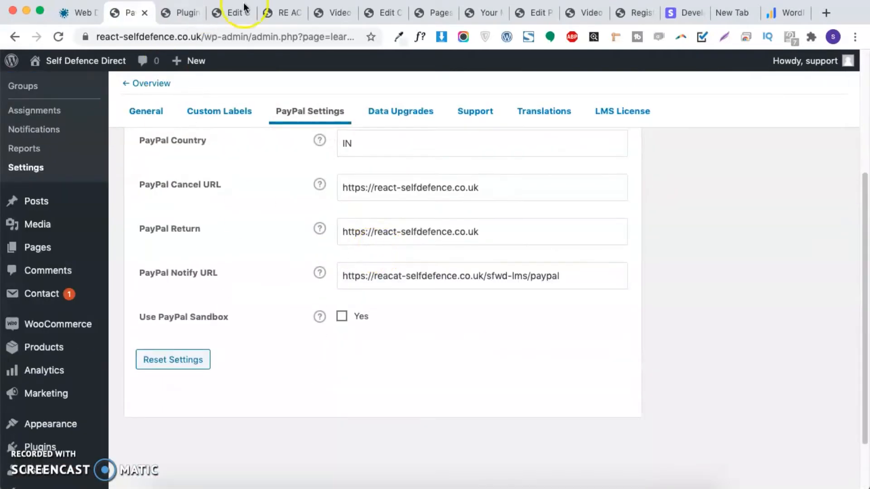
{"action": "left_click", "coordinate": [273, 18]}
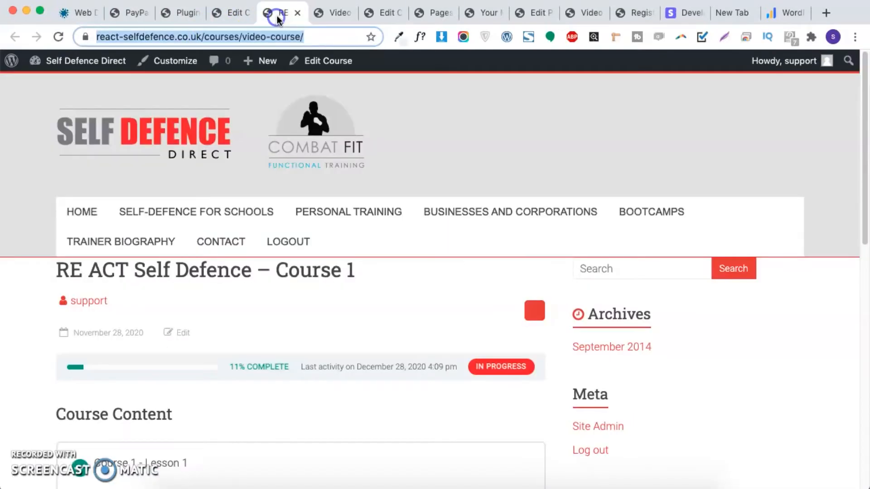
{"action": "left_click", "coordinate": [225, 12]}
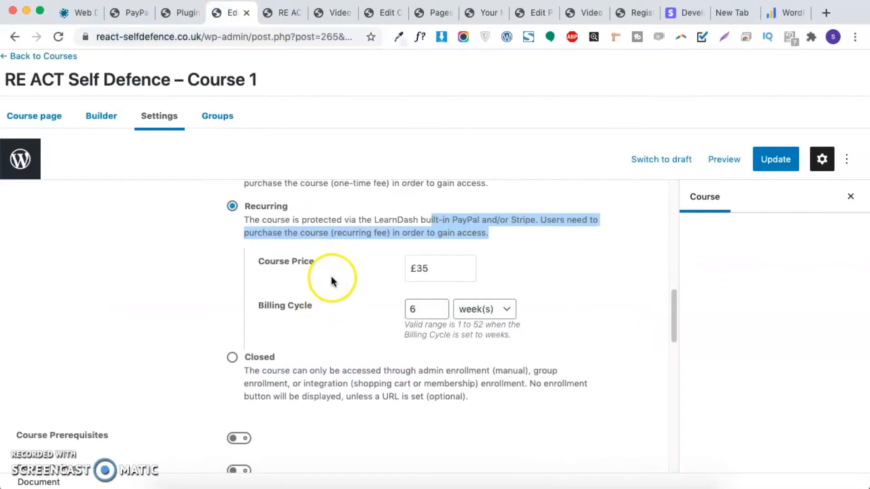
{"action": "left_click", "coordinate": [130, 12]}
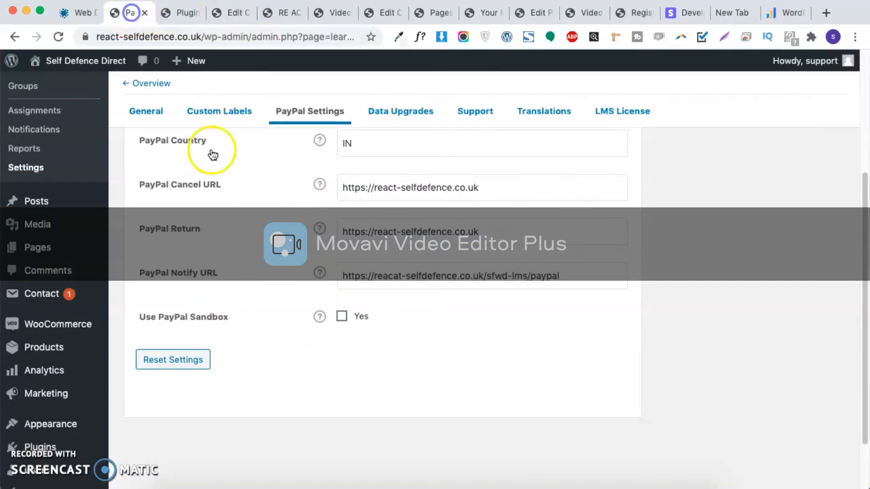
{"action": "scroll", "coordinate": [317, 281], "scroll_direction": "up", "scroll_amount": 5}
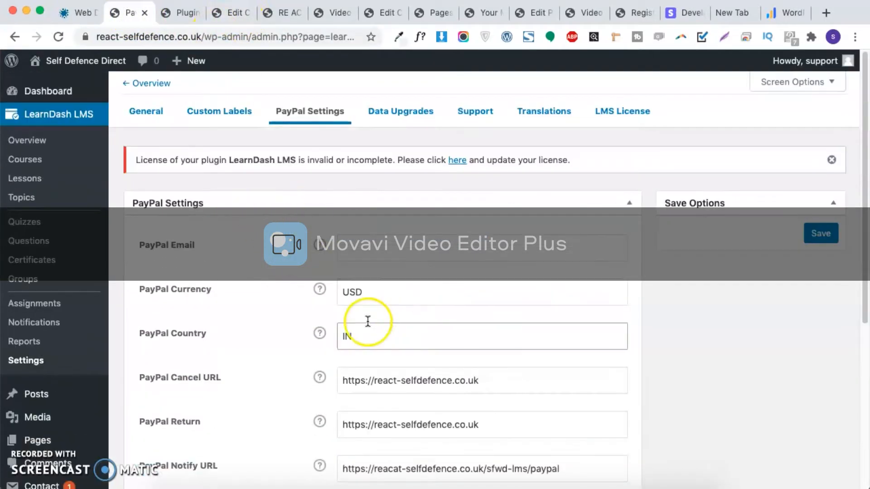
- Set the access mode of RE ACT Self Defence – Course 1 to Buy now
{"action": "left_click", "coordinate": [245, 13]}
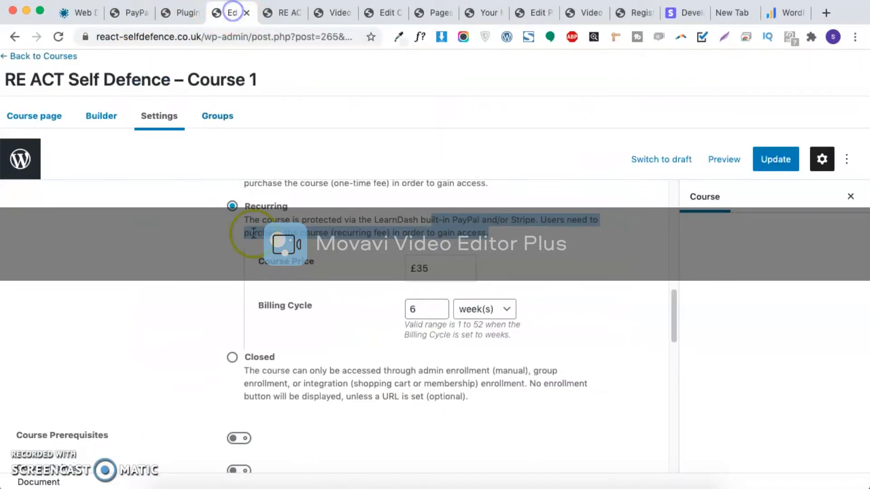
{"action": "scroll", "coordinate": [352, 293], "scroll_direction": "up", "scroll_amount": 1}
{"action": "scroll", "coordinate": [337, 285], "scroll_direction": "up", "scroll_amount": 2}
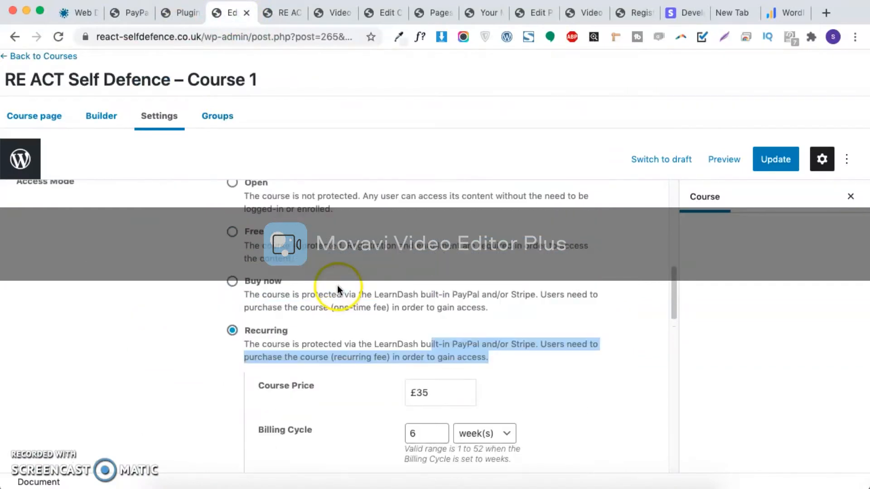
{"action": "left_click", "coordinate": [232, 280]}
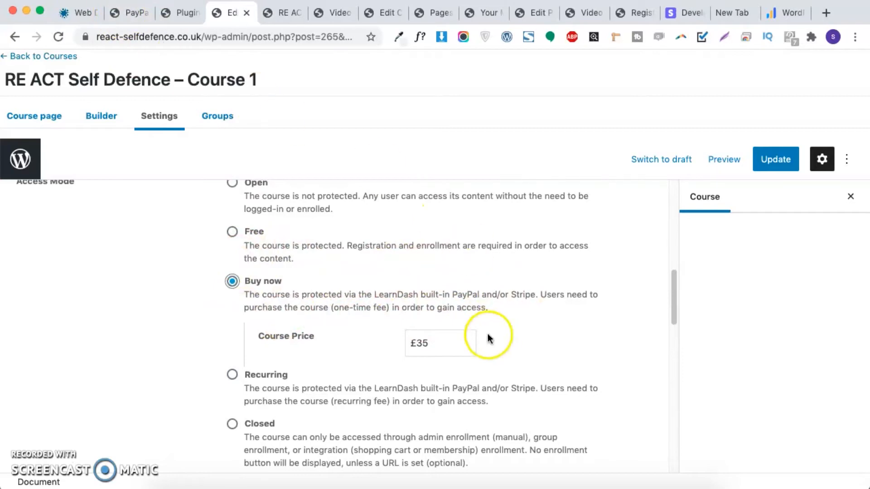
- Review the full LearnDash PayPal settings page again for the Buy now payment option
{"action": "left_click", "coordinate": [184, 13]}
{"action": "left_click", "coordinate": [136, 12]}
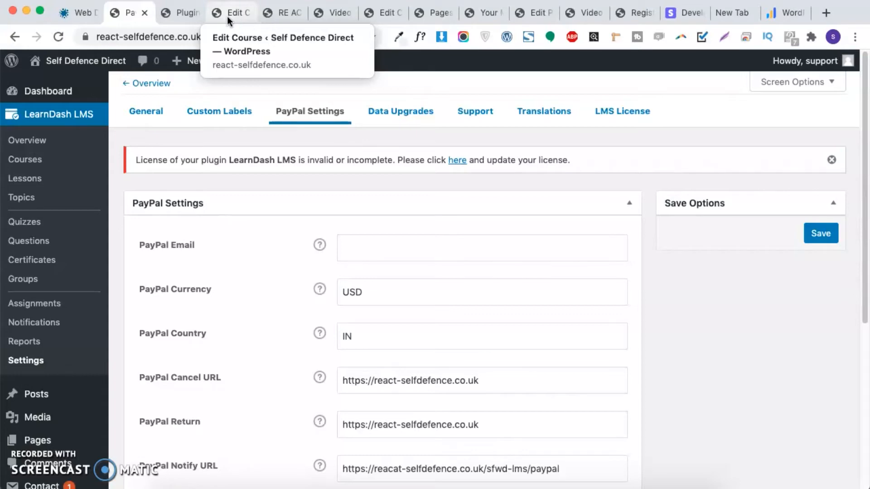
{"action": "scroll", "coordinate": [307, 325], "scroll_direction": "down", "scroll_amount": 1}
{"action": "scroll", "coordinate": [307, 325], "scroll_direction": "down", "scroll_amount": 10}
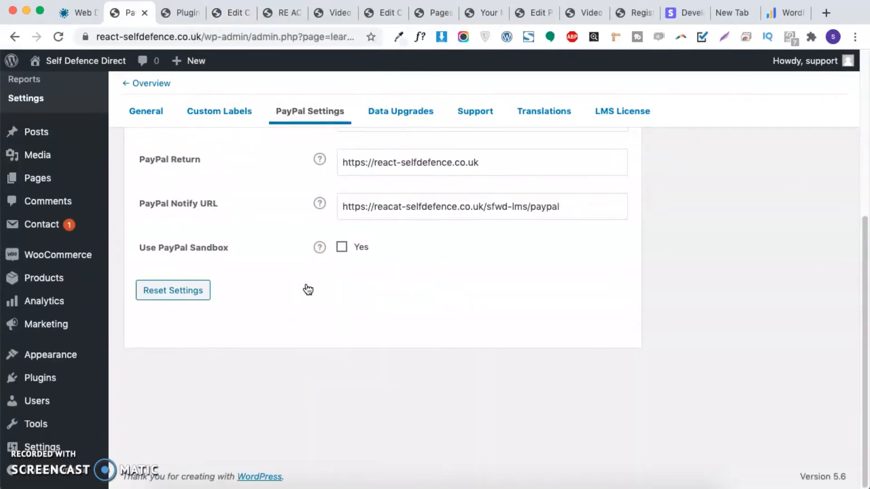
{"action": "scroll", "coordinate": [301, 285], "scroll_direction": "up", "scroll_amount": 10}
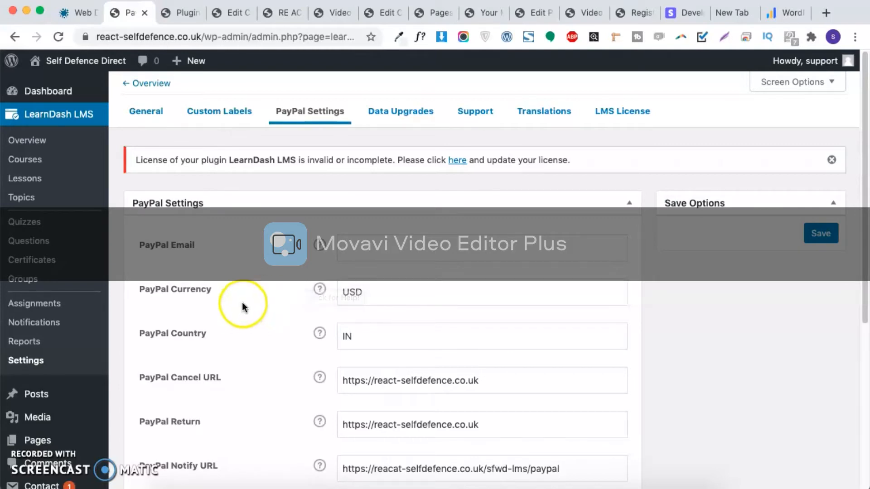
- Deactivate the LearnDash LMS - WooCommerce Integration and WooCommerce plugins
{"action": "left_click", "coordinate": [179, 12]}
{"action": "scroll", "coordinate": [208, 326], "scroll_direction": "down", "scroll_amount": 9}
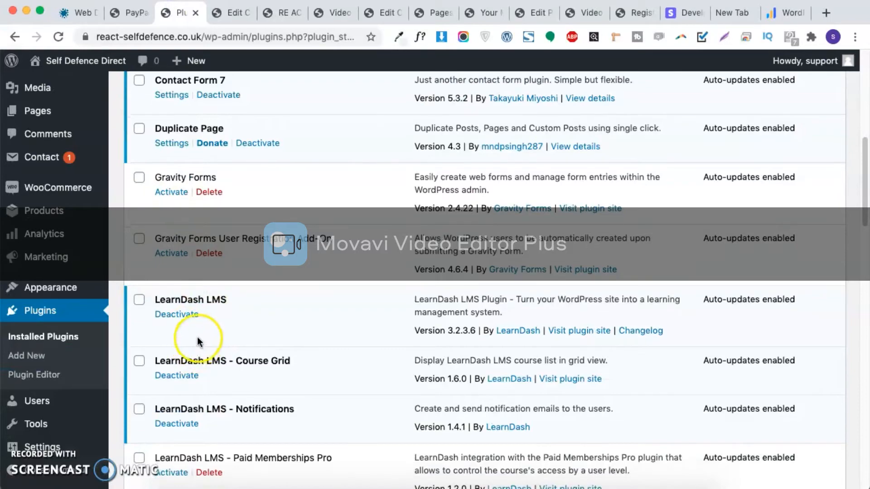
{"action": "scroll", "coordinate": [195, 344], "scroll_direction": "down", "scroll_amount": 6}
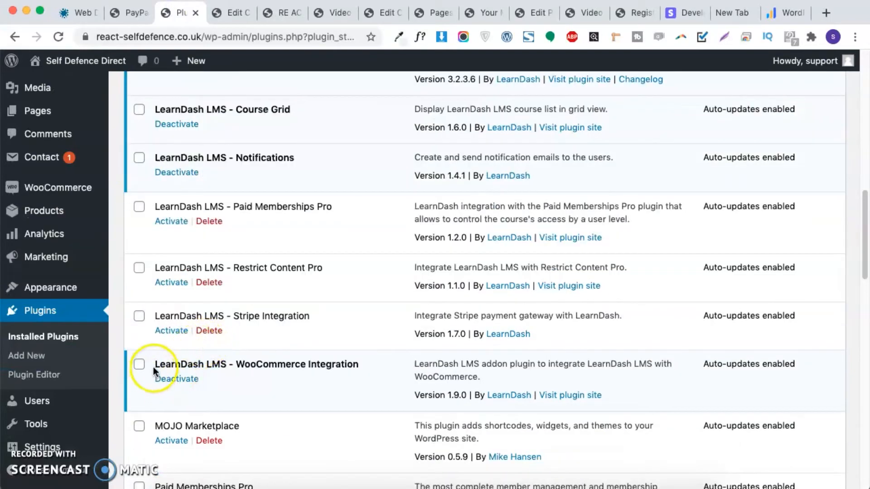
{"action": "left_click", "coordinate": [178, 381]}
{"action": "scroll", "coordinate": [178, 383], "scroll_direction": "down", "scroll_amount": 20}
{"action": "scroll", "coordinate": [178, 376], "scroll_direction": "down", "scroll_amount": 15}
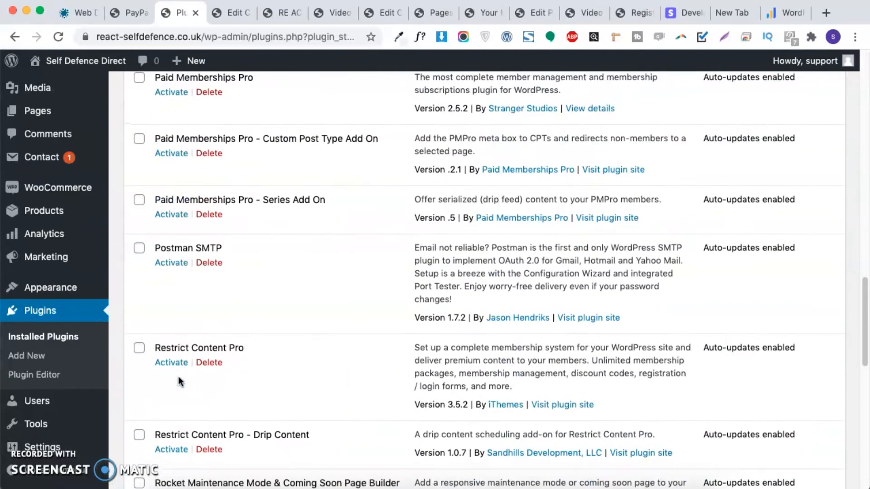
{"action": "left_click", "coordinate": [201, 221]}
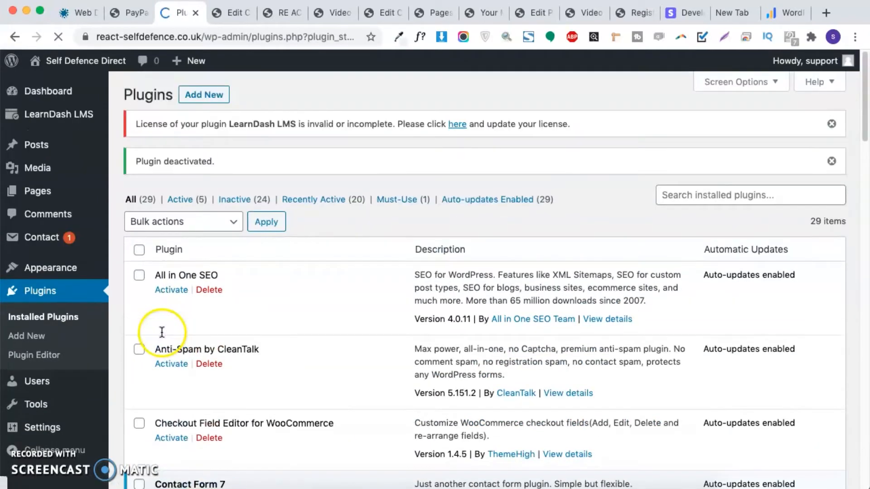
- Activate LearnDash LMS - Restrict Content Pro, Restrict Content Pro and Restrict Content Pro - Drip Content together as a bulk action
{"action": "scroll", "coordinate": [164, 330], "scroll_direction": "down", "scroll_amount": 10}
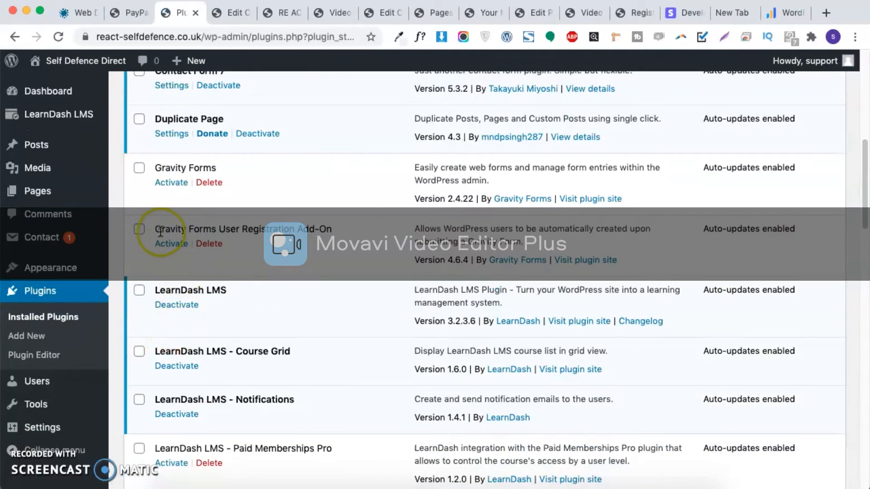
{"action": "scroll", "coordinate": [192, 353], "scroll_direction": "down", "scroll_amount": 2}
{"action": "scroll", "coordinate": [184, 370], "scroll_direction": "down", "scroll_amount": 5}
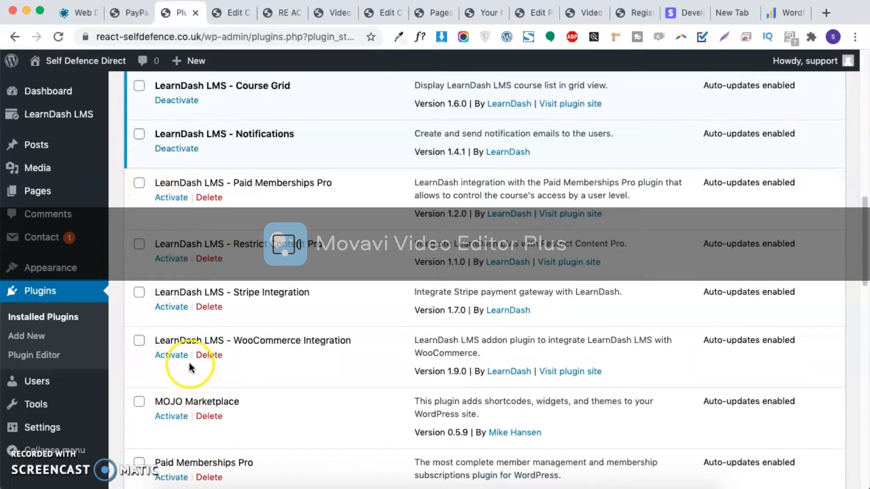
{"action": "left_click", "coordinate": [137, 253]}
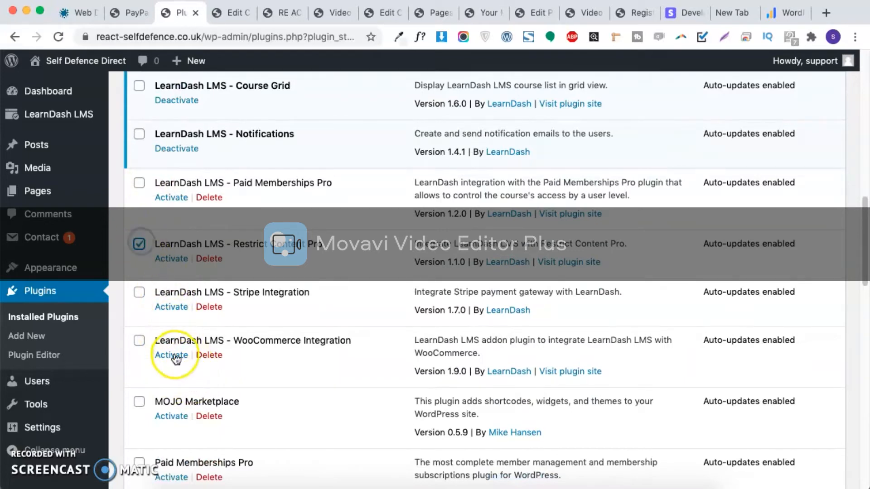
{"action": "scroll", "coordinate": [176, 359], "scroll_direction": "down", "scroll_amount": 1}
{"action": "scroll", "coordinate": [176, 359], "scroll_direction": "down", "scroll_amount": 10}
{"action": "left_click", "coordinate": [139, 280]}
{"action": "left_click", "coordinate": [139, 370]}
{"action": "scroll", "coordinate": [140, 371], "scroll_direction": "down", "scroll_amount": 10}
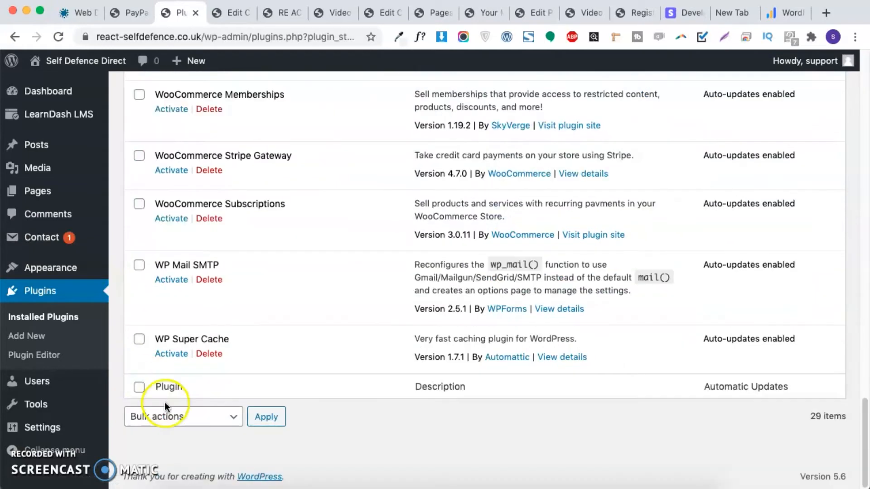
{"action": "left_click", "coordinate": [170, 417]}
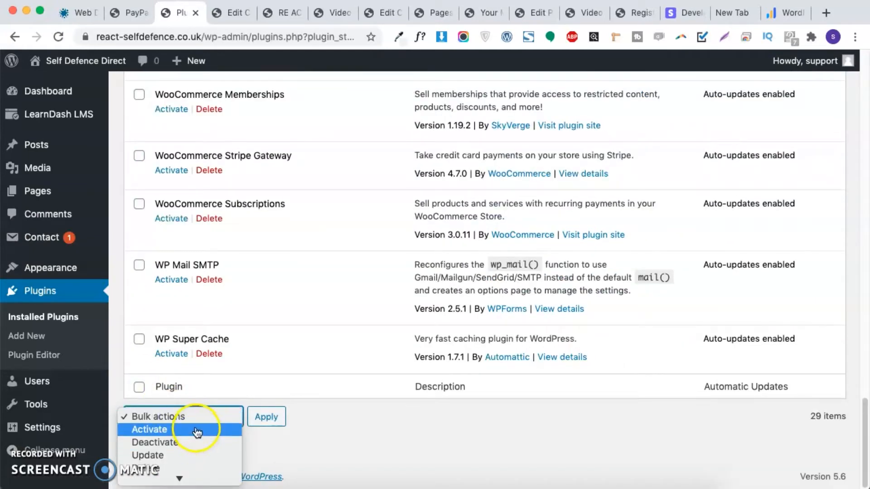
{"action": "left_click", "coordinate": [193, 429]}
{"action": "left_click", "coordinate": [277, 426]}
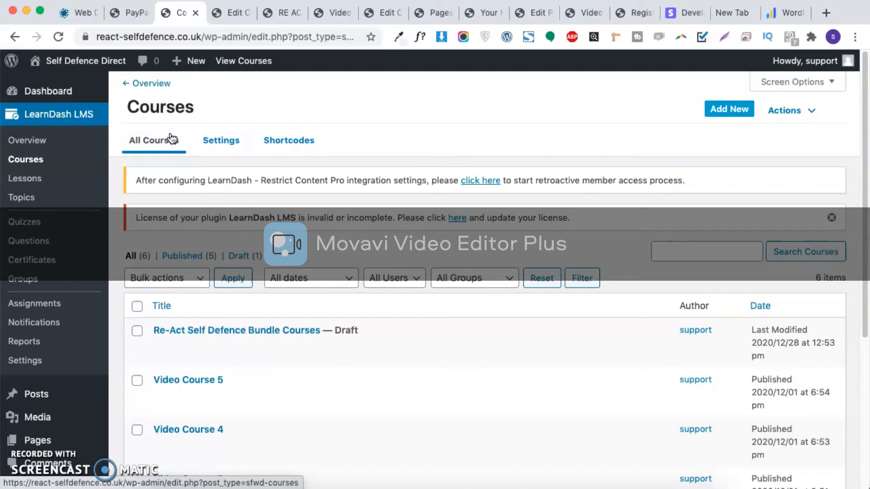
- Look at the LearnDash website and the LearnDash plugins in the site's installed plugins list
{"action": "left_click", "coordinate": [724, 15]}
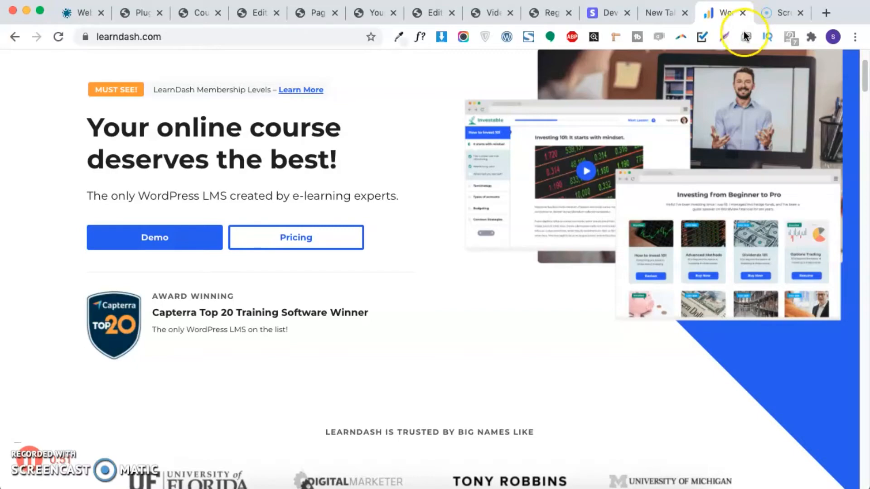
{"action": "scroll", "coordinate": [563, 215], "scroll_direction": "down", "scroll_amount": 8}
{"action": "scroll", "coordinate": [565, 219], "scroll_direction": "down", "scroll_amount": 1}
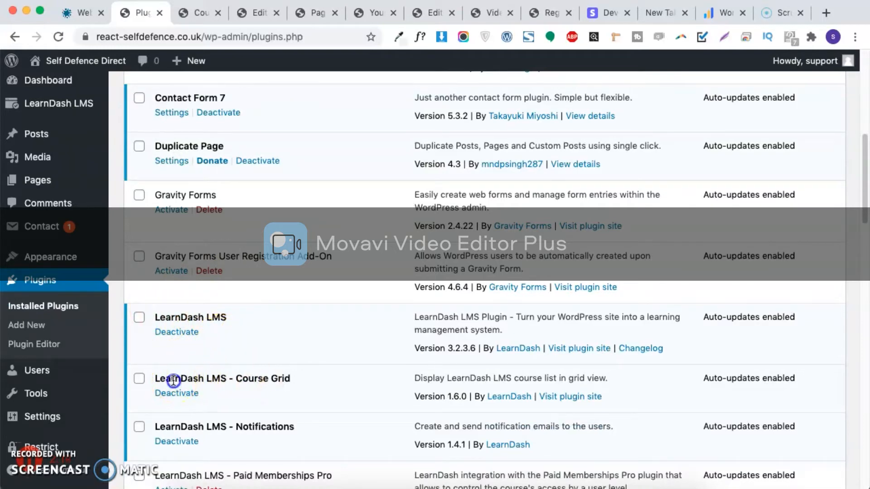
- Look at the LearnDash LMS - Course Grid and LearnDash LMS - Notifications add-ons in the installed plugins list
{"action": "left_click_drag", "start_coordinate": [174, 380], "coordinate": [309, 382]}
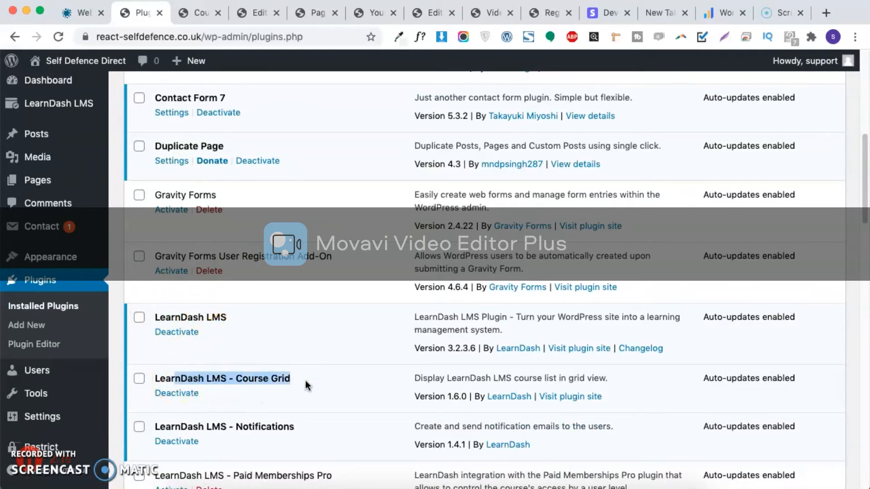
{"action": "left_click", "coordinate": [249, 377]}
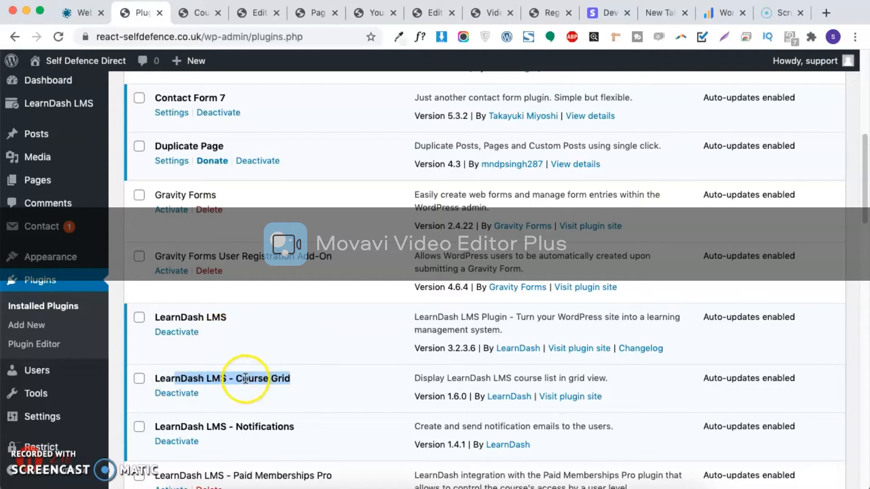
{"action": "double_click", "coordinate": [249, 377]}
{"action": "scroll", "coordinate": [286, 375], "scroll_direction": "down", "scroll_amount": 2}
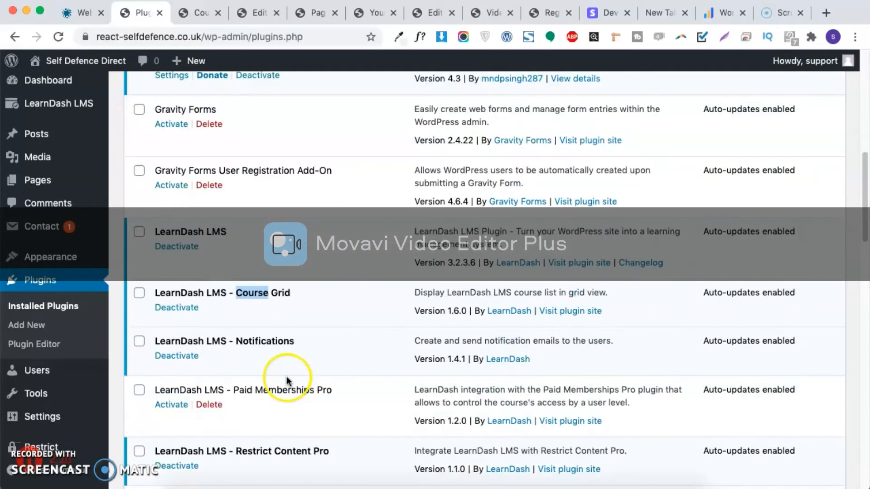
{"action": "left_click_drag", "start_coordinate": [160, 341], "coordinate": [289, 347]}
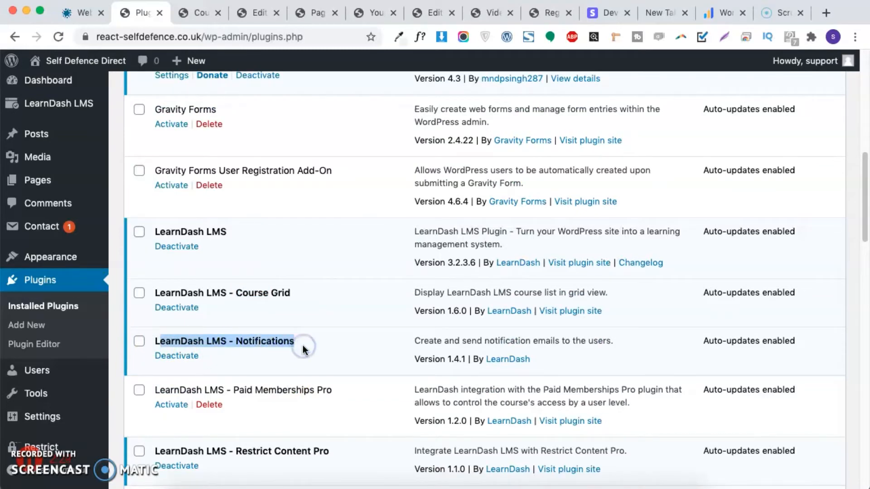
{"action": "left_click", "coordinate": [303, 344]}
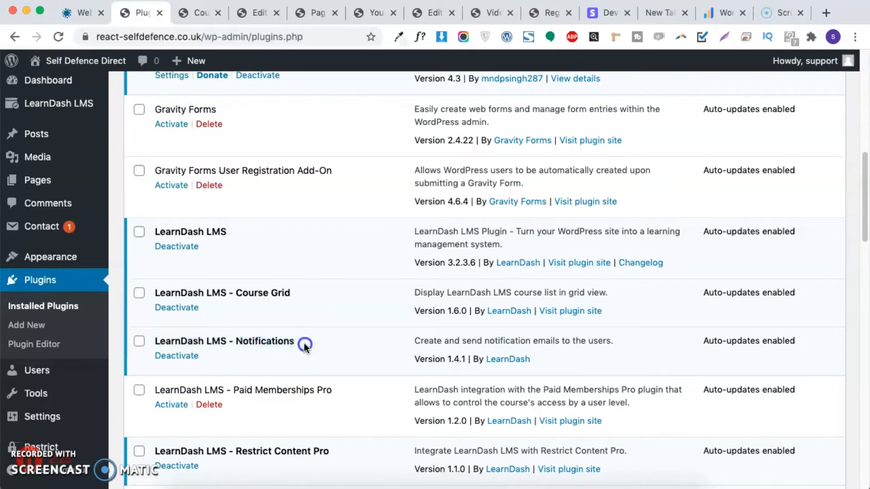
{"action": "left_click_drag", "start_coordinate": [298, 345], "coordinate": [154, 344]}
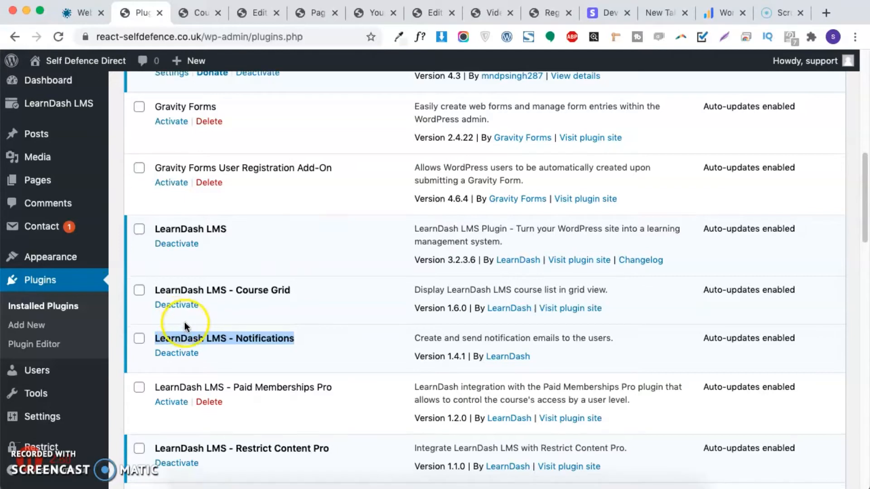
- Look at the LearnDash LMS - Restrict Content Pro, Restrict Content Pro and Restrict Content Pro - Drip Content entries in the installed plugins list
{"action": "scroll", "coordinate": [181, 322], "scroll_direction": "down", "scroll_amount": 4}
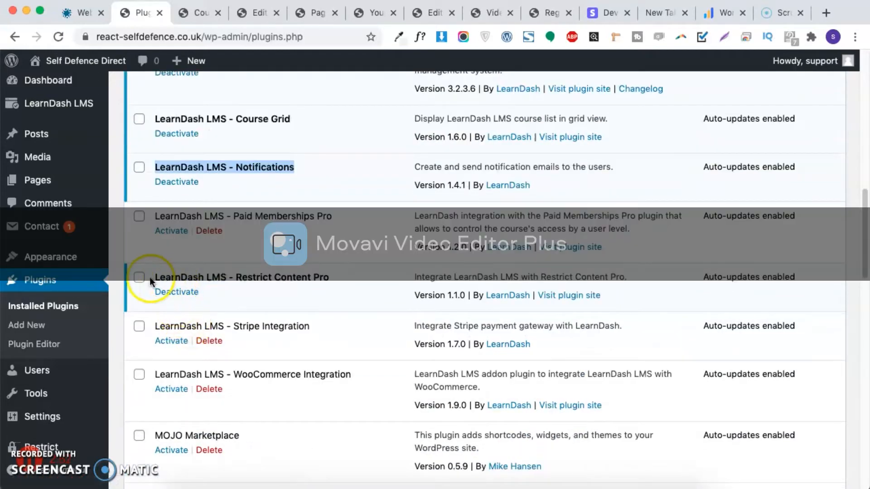
{"action": "left_click_drag", "start_coordinate": [154, 278], "coordinate": [321, 279]}
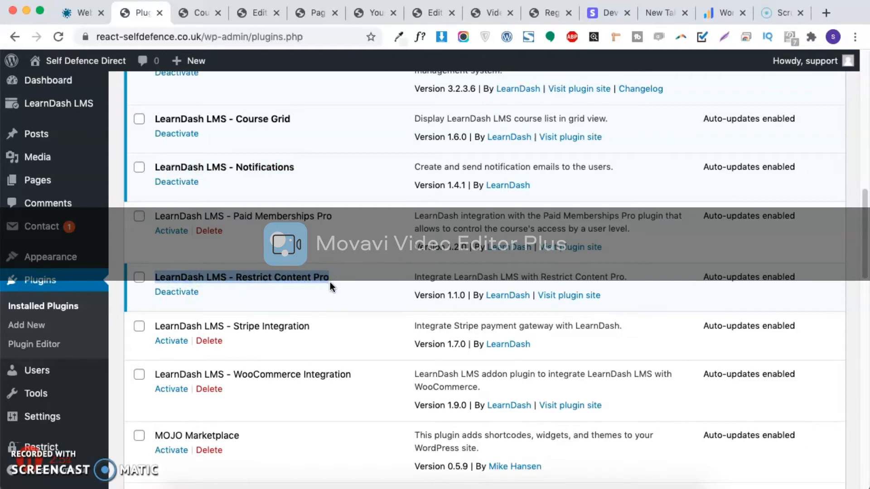
{"action": "scroll", "coordinate": [329, 282], "scroll_direction": "down", "scroll_amount": 10}
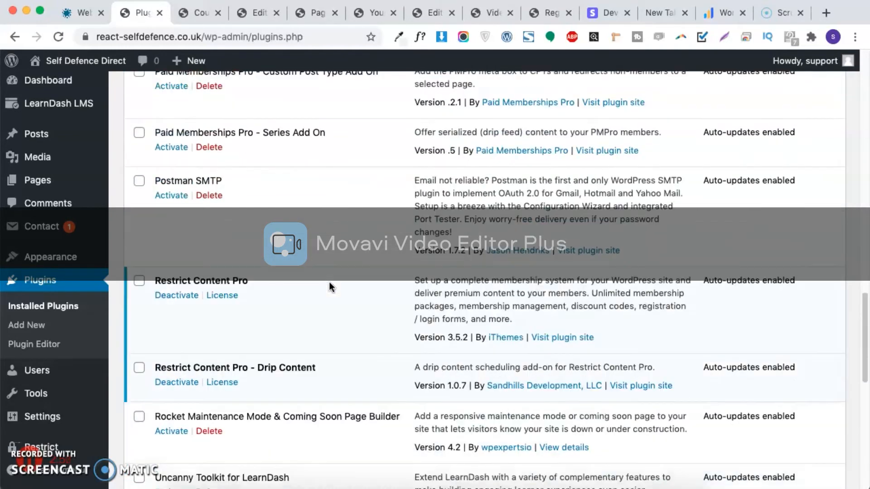
{"action": "scroll", "coordinate": [329, 283], "scroll_direction": "down", "scroll_amount": 1}
{"action": "left_click_drag", "start_coordinate": [155, 257], "coordinate": [253, 263]}
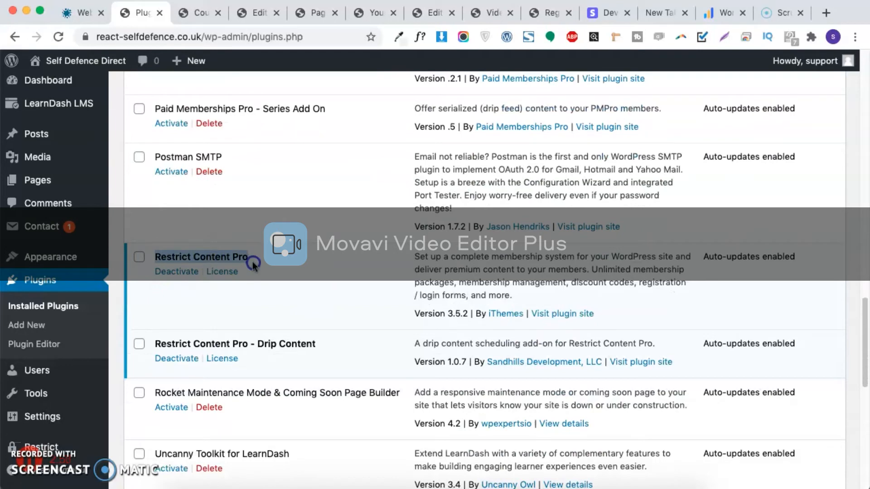
{"action": "left_click_drag", "start_coordinate": [155, 344], "coordinate": [323, 347]}
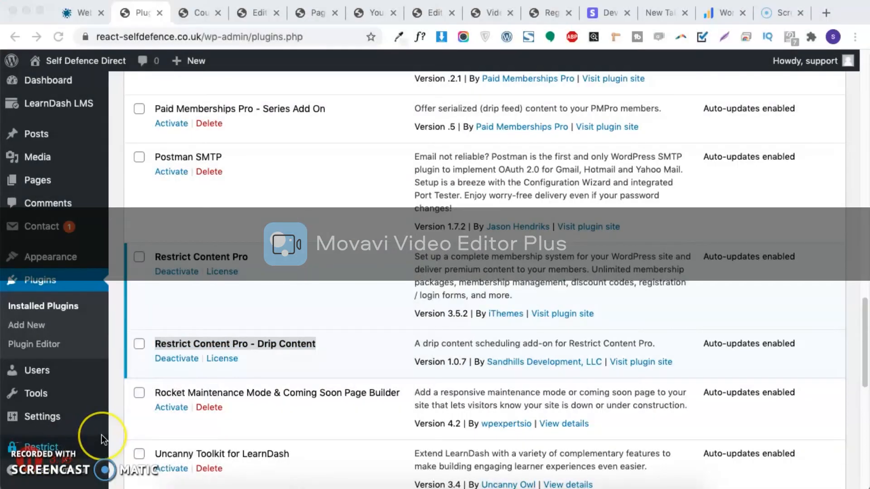
{"action": "mouse_move", "coordinate": [101, 435]}
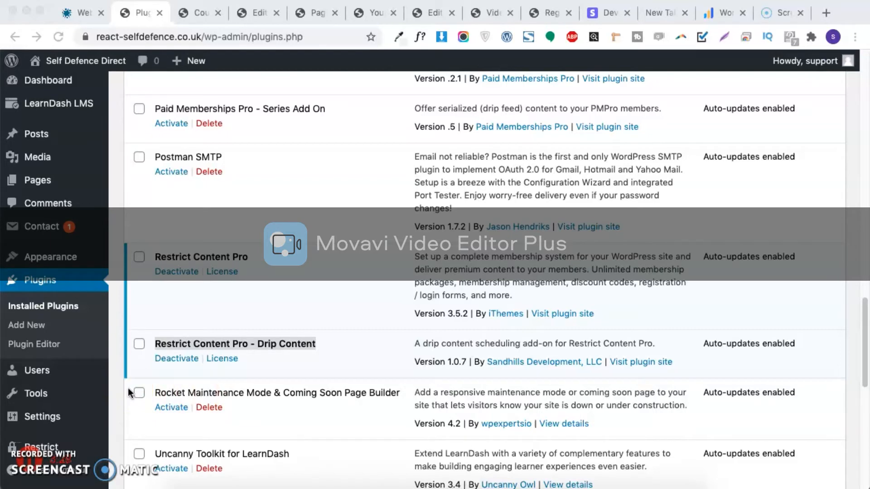
{"action": "left_click", "coordinate": [241, 343]}
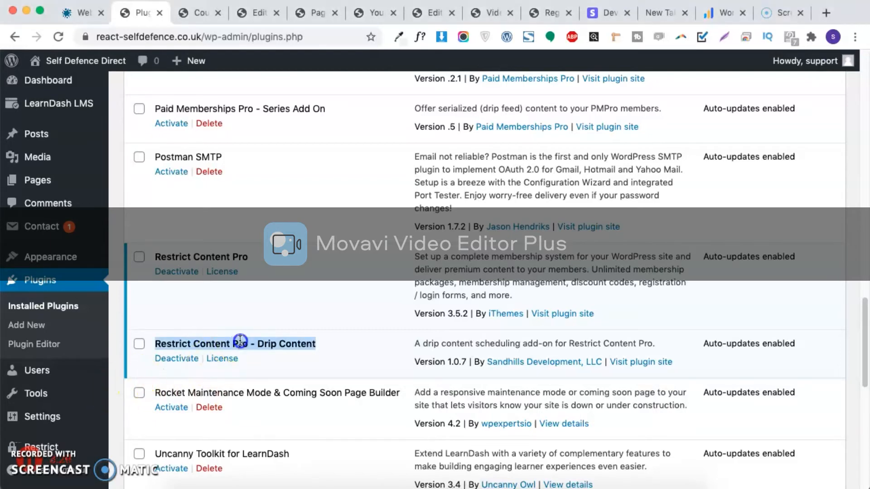
- Look through the rest of the installed plugins list to review which plugins are active and inactive
{"action": "scroll", "coordinate": [209, 393], "scroll_direction": "down", "scroll_amount": 1}
{"action": "scroll", "coordinate": [210, 393], "scroll_direction": "down", "scroll_amount": 10}
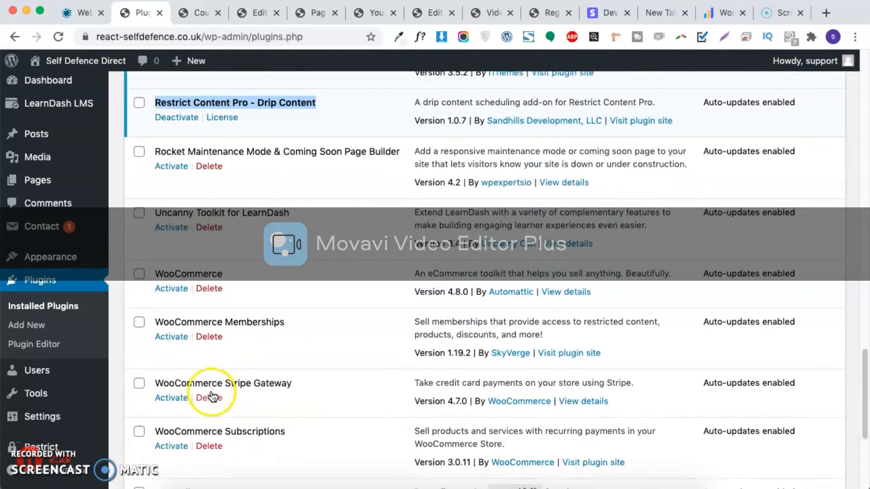
{"action": "scroll", "coordinate": [213, 394], "scroll_direction": "up", "scroll_amount": 14}
{"action": "scroll", "coordinate": [213, 397], "scroll_direction": "up", "scroll_amount": 5}
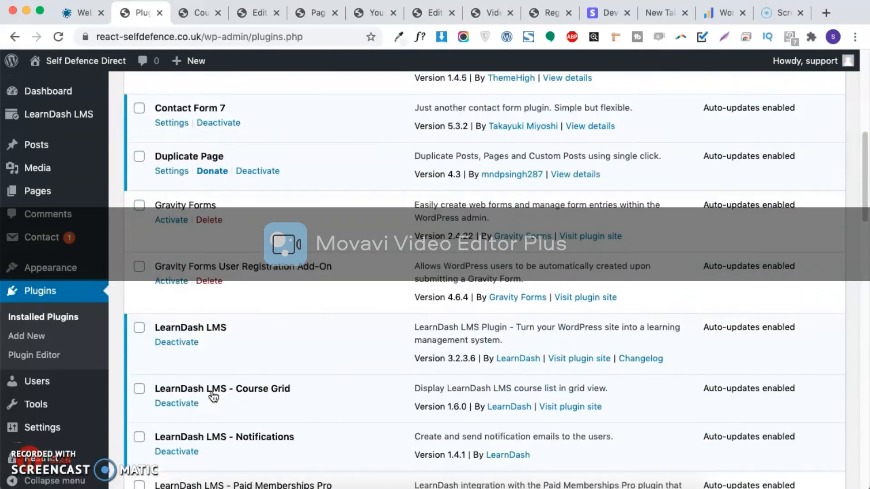
{"action": "scroll", "coordinate": [214, 397], "scroll_direction": "up", "scroll_amount": 5}
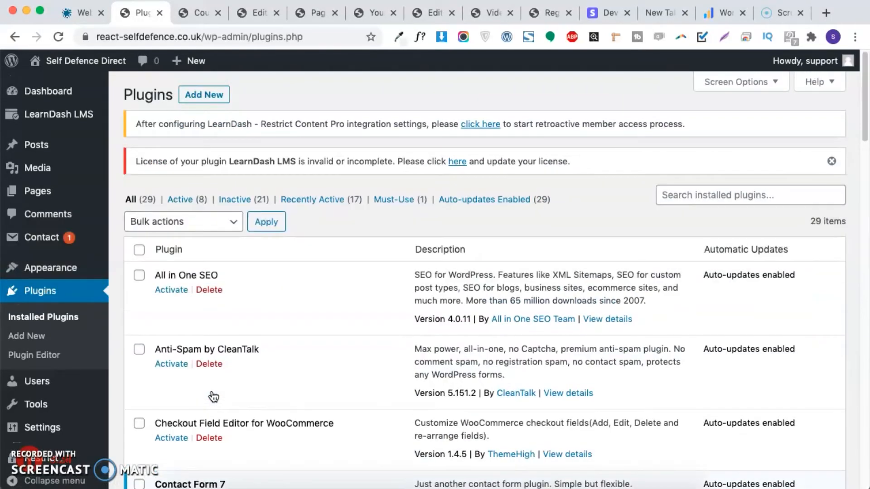
{"action": "scroll", "coordinate": [214, 397], "scroll_direction": "down", "scroll_amount": 5}
{"action": "left_click", "coordinate": [180, 290]}
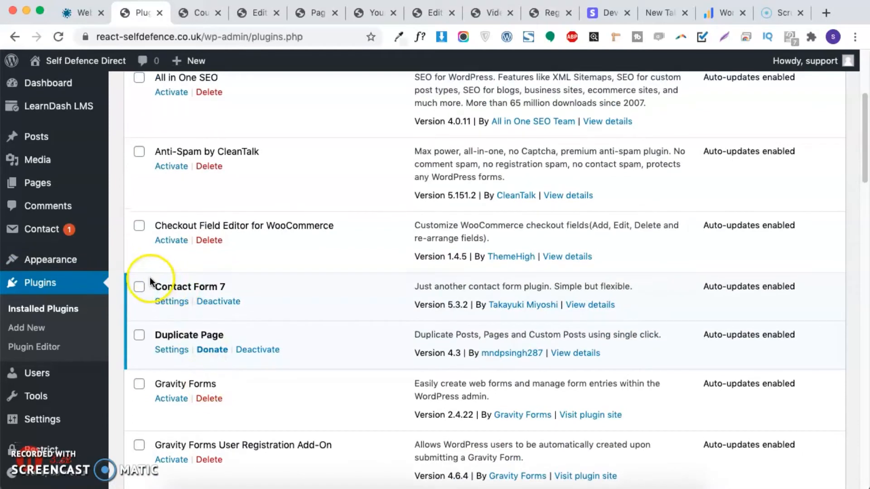
{"action": "scroll", "coordinate": [136, 280], "scroll_direction": "up", "scroll_amount": 5}
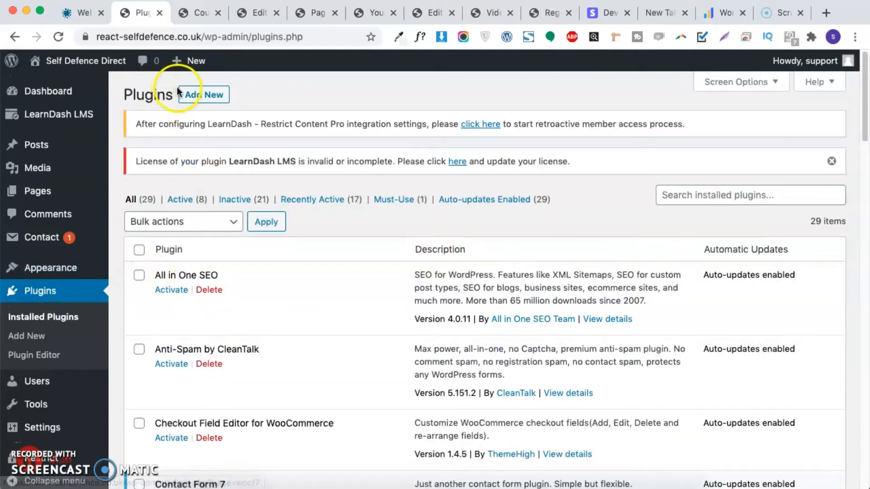
{"action": "scroll", "coordinate": [178, 89], "scroll_direction": "down", "scroll_amount": 7}
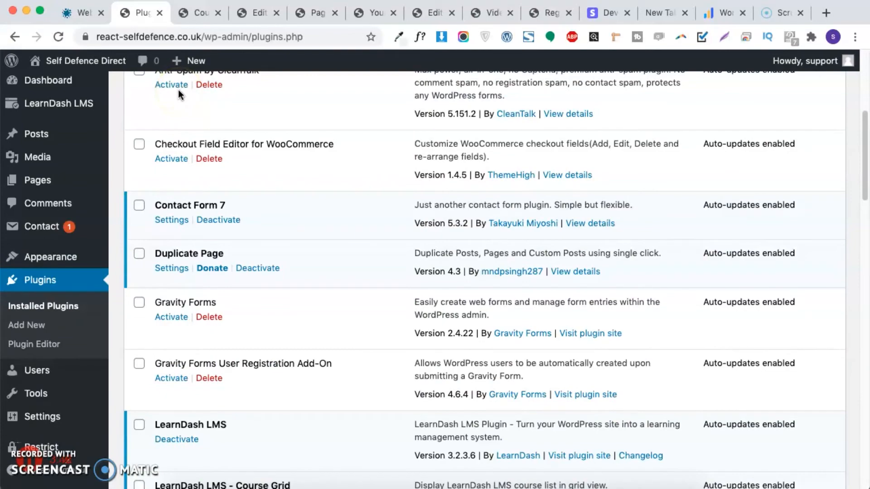
{"action": "scroll", "coordinate": [177, 90], "scroll_direction": "down", "scroll_amount": 1}
{"action": "scroll", "coordinate": [176, 89], "scroll_direction": "down", "scroll_amount": 15}
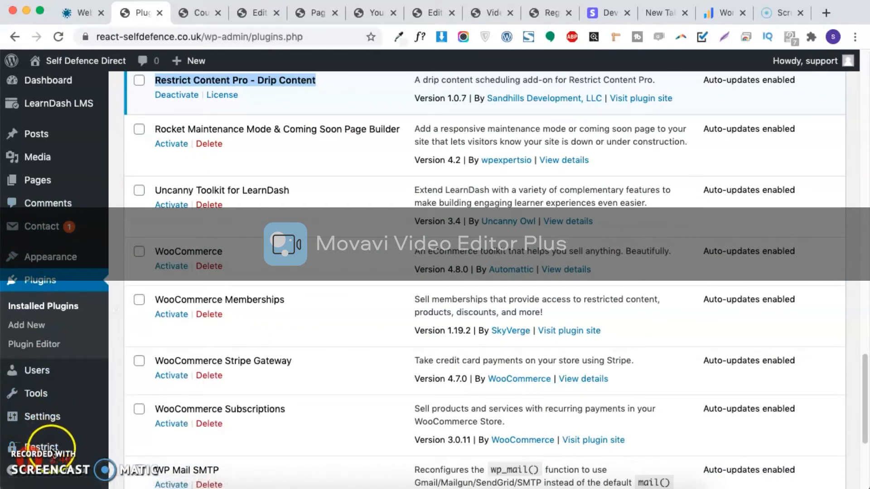
- Open the Restrict Content Pro settings and look over the full set of General options
{"action": "mouse_move", "coordinate": [51, 447]}
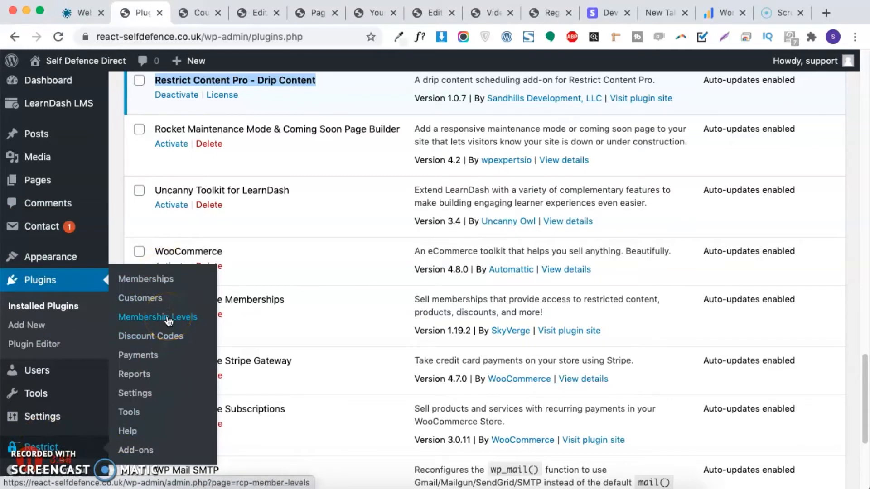
{"action": "left_click", "coordinate": [141, 393]}
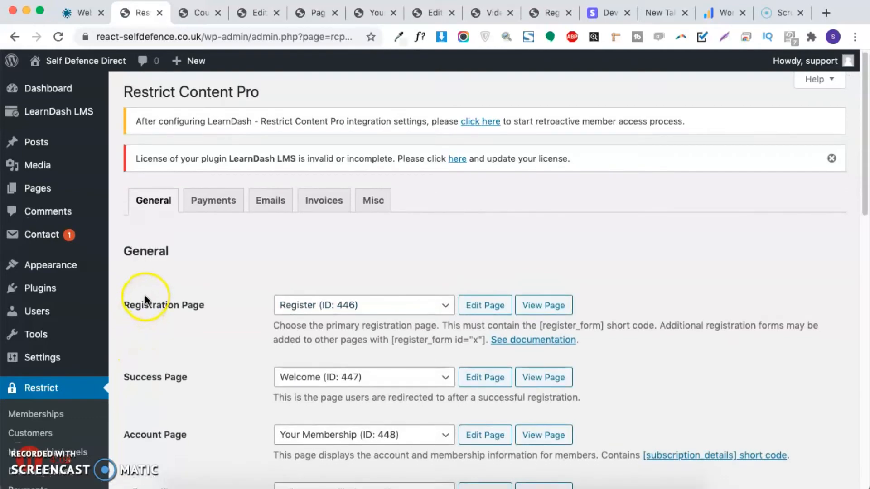
{"action": "scroll", "coordinate": [145, 300], "scroll_direction": "down", "scroll_amount": 5}
{"action": "scroll", "coordinate": [146, 297], "scroll_direction": "down", "scroll_amount": 15}
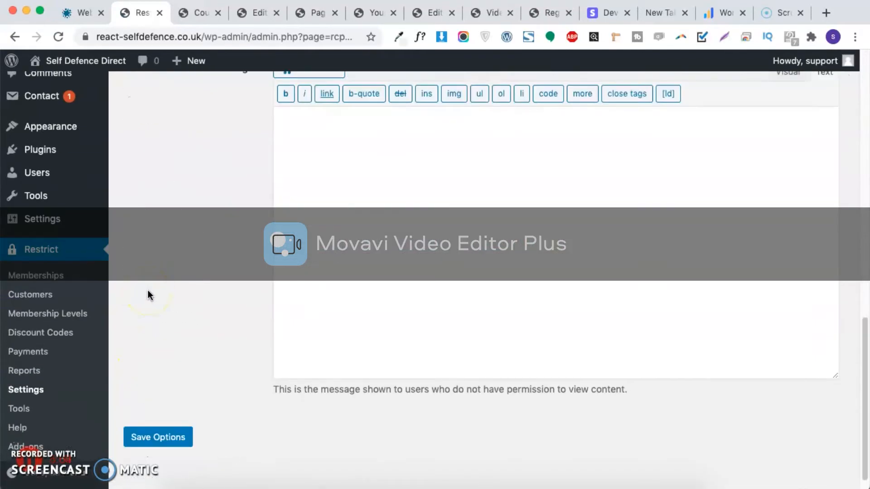
{"action": "scroll", "coordinate": [148, 292], "scroll_direction": "up", "scroll_amount": 12}
{"action": "scroll", "coordinate": [148, 292], "scroll_direction": "up", "scroll_amount": 5}
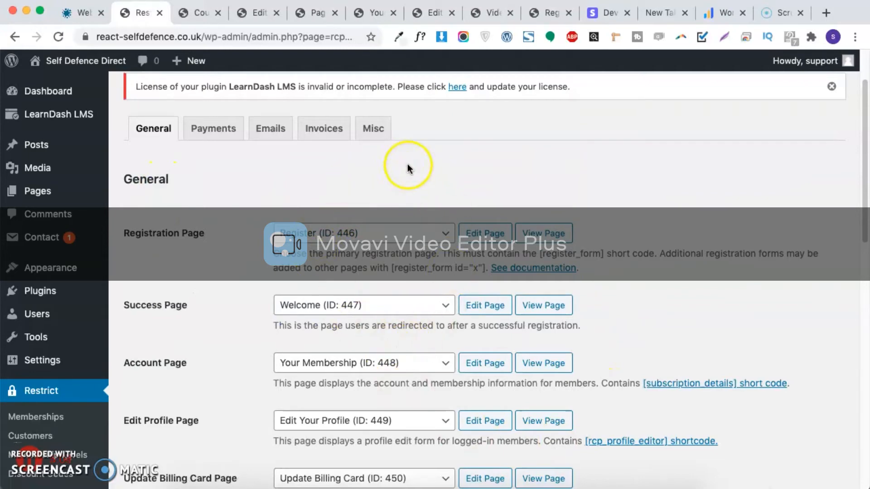
- Examine the General settings for the registration, success, account and profile pages, multiple memberships, auto renewal and the restricted content message
{"action": "scroll", "coordinate": [317, 285], "scroll_direction": "down", "scroll_amount": 2}
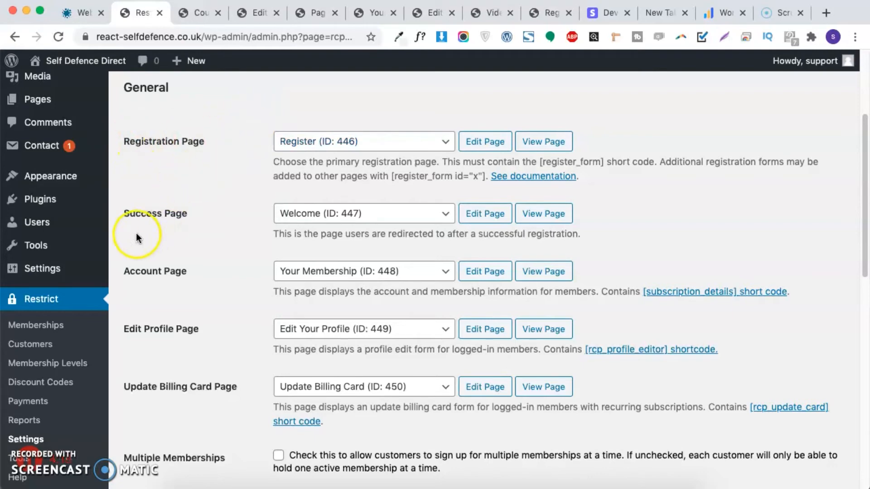
{"action": "left_click_drag", "start_coordinate": [199, 211], "coordinate": [129, 216]}
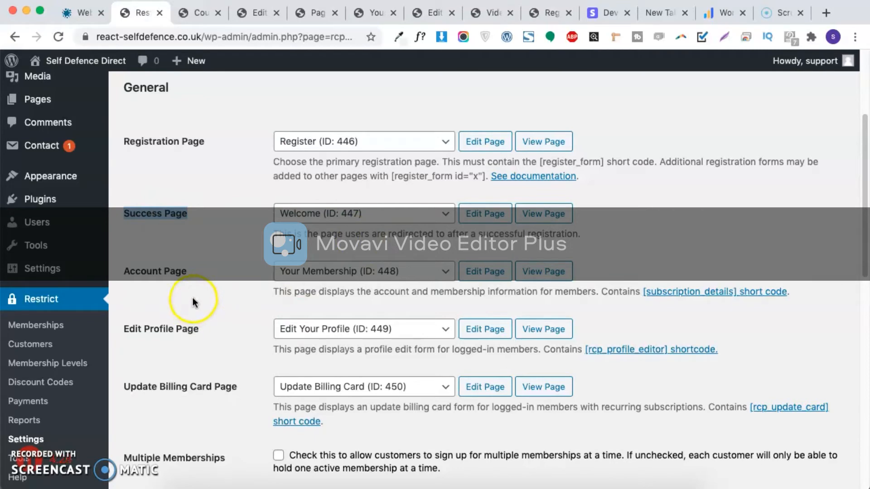
{"action": "left_click_drag", "start_coordinate": [189, 272], "coordinate": [129, 278]}
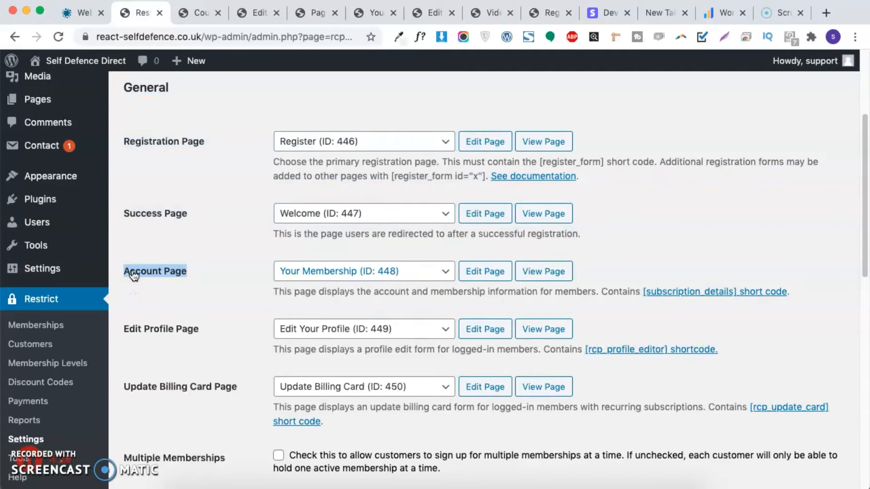
{"action": "scroll", "coordinate": [129, 278], "scroll_direction": "down", "scroll_amount": 2}
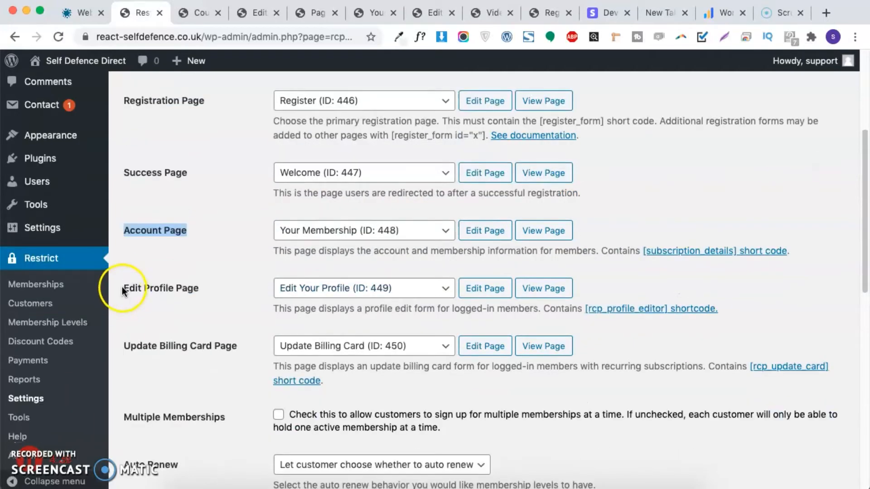
{"action": "left_click_drag", "start_coordinate": [121, 287], "coordinate": [202, 288]}
{"action": "left_click", "coordinate": [222, 294]}
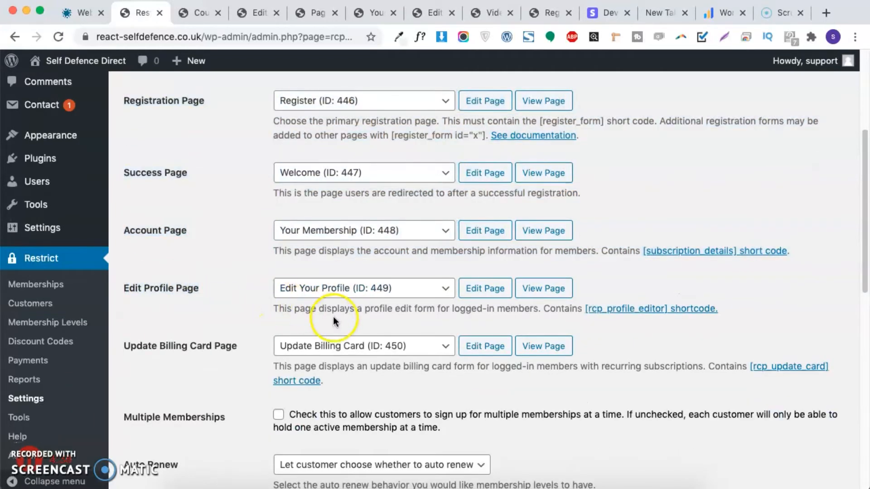
{"action": "scroll", "coordinate": [236, 346], "scroll_direction": "down", "scroll_amount": 8}
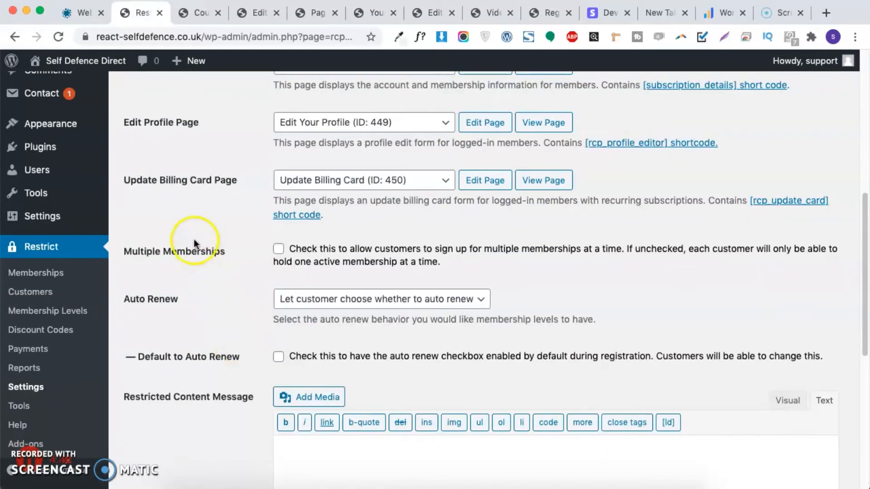
{"action": "scroll", "coordinate": [240, 405], "scroll_direction": "down", "scroll_amount": 1}
{"action": "scroll", "coordinate": [240, 405], "scroll_direction": "down", "scroll_amount": 3}
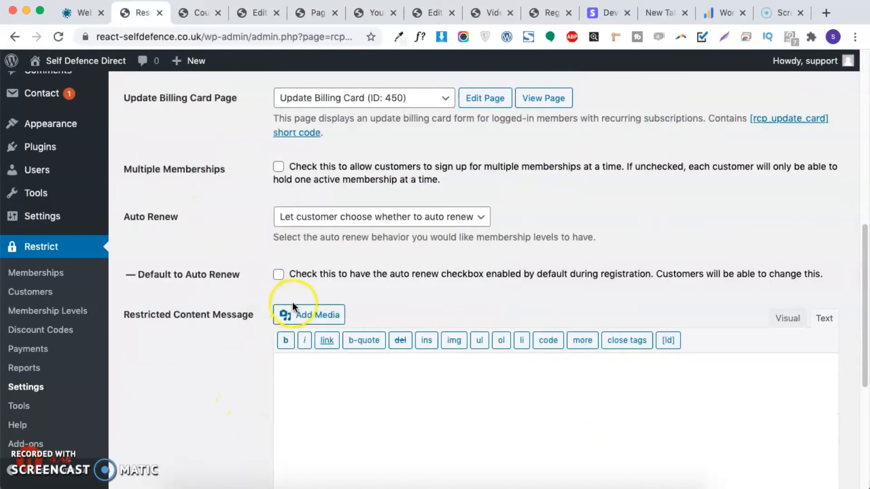
{"action": "scroll", "coordinate": [297, 324], "scroll_direction": "down", "scroll_amount": 11}
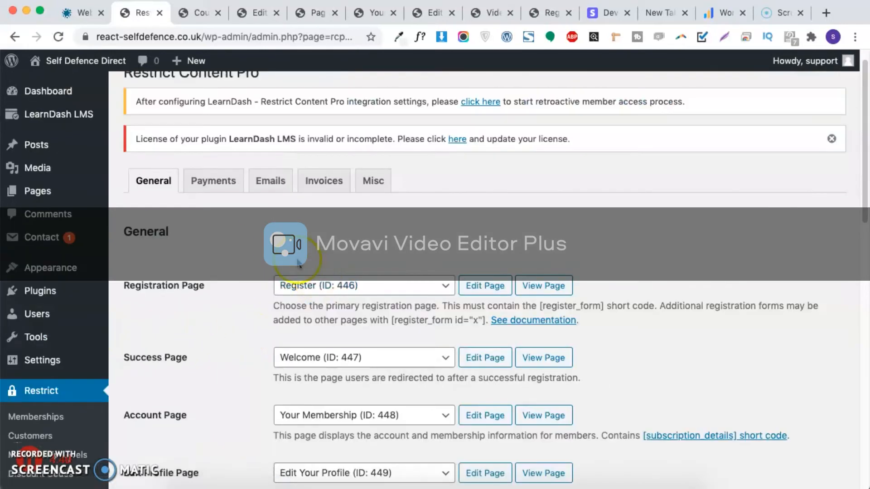
- Look over the Restrict Content Pro Payments settings for currency, enabled gateways, sandbox mode, Stripe and PayPal credentials
{"action": "left_click", "coordinate": [214, 180]}
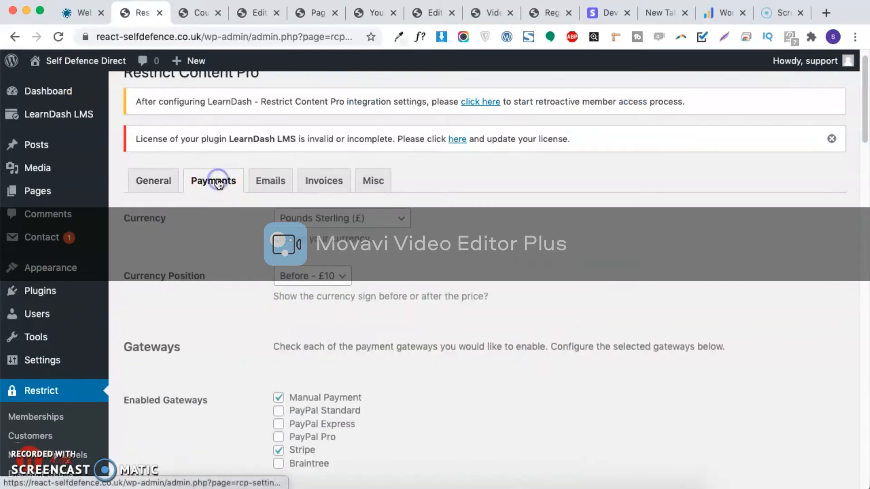
{"action": "scroll", "coordinate": [236, 227], "scroll_direction": "down", "scroll_amount": 4}
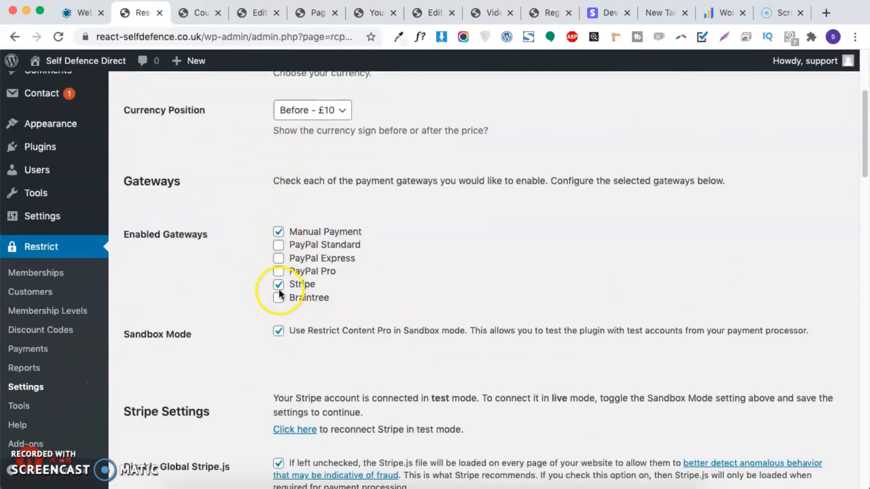
{"action": "scroll", "coordinate": [343, 380], "scroll_direction": "down", "scroll_amount": 3}
{"action": "scroll", "coordinate": [326, 369], "scroll_direction": "down", "scroll_amount": 8}
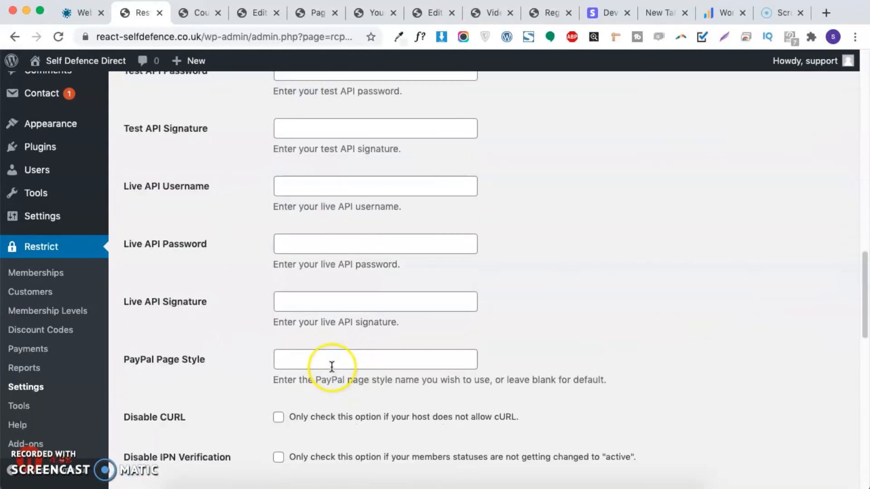
{"action": "scroll", "coordinate": [331, 366], "scroll_direction": "up", "scroll_amount": 10}
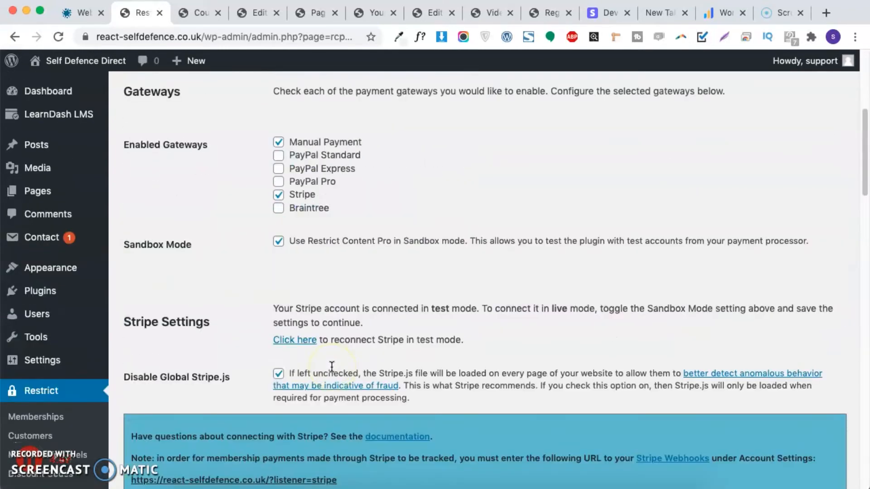
{"action": "scroll", "coordinate": [281, 205], "scroll_direction": "up", "scroll_amount": 7}
- Open the Restrict Content Pro Emails settings and find the Paid Membership Activation Email section
{"action": "left_click", "coordinate": [280, 204]}
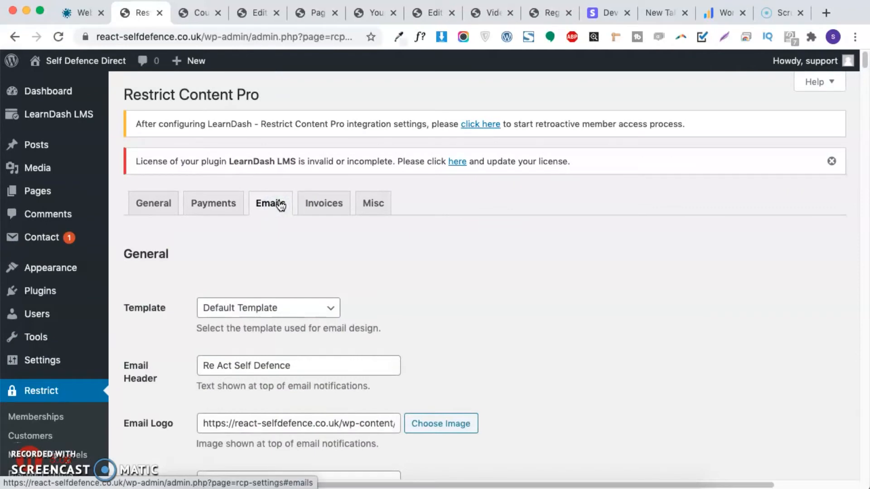
{"action": "scroll", "coordinate": [268, 308], "scroll_direction": "down", "scroll_amount": 2}
{"action": "scroll", "coordinate": [288, 261], "scroll_direction": "down", "scroll_amount": 9}
{"action": "scroll", "coordinate": [289, 259], "scroll_direction": "down", "scroll_amount": 15}
{"action": "scroll", "coordinate": [291, 257], "scroll_direction": "up", "scroll_amount": 6}
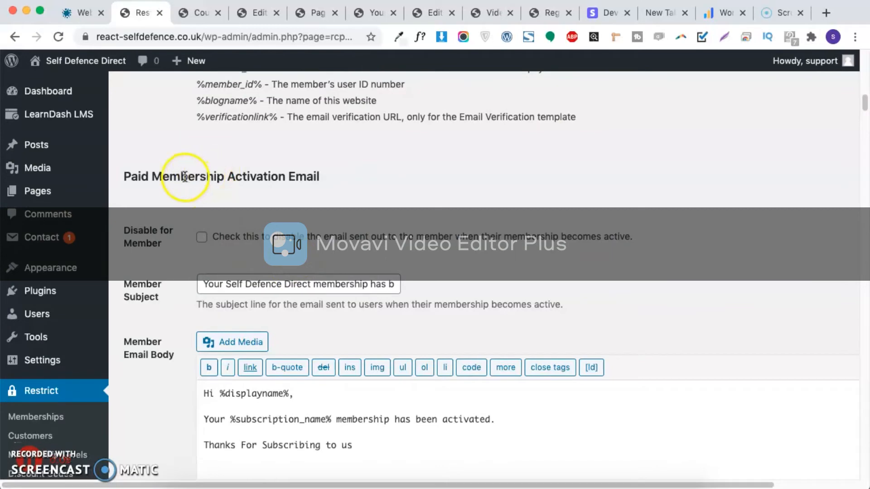
{"action": "left_click_drag", "start_coordinate": [130, 177], "coordinate": [324, 187]}
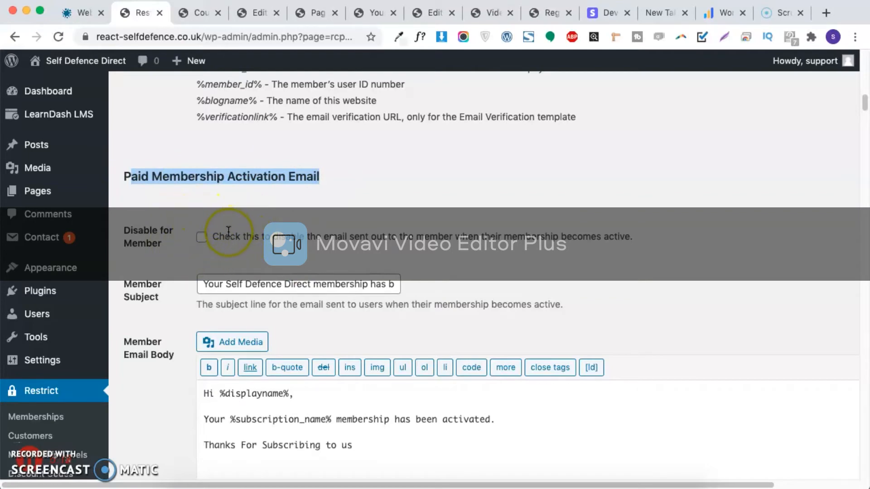
- Examine the paid activation email's member message, then its admin disable option, subject and email body
{"action": "scroll", "coordinate": [228, 230], "scroll_direction": "down", "scroll_amount": 8}
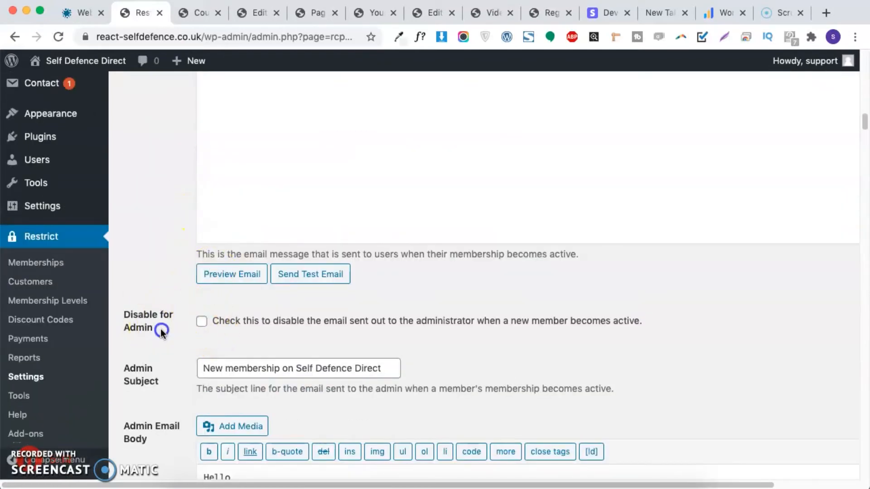
{"action": "left_click_drag", "start_coordinate": [124, 308], "coordinate": [170, 273]}
{"action": "left_click", "coordinate": [176, 271]}
{"action": "scroll", "coordinate": [193, 265], "scroll_direction": "down", "scroll_amount": 3}
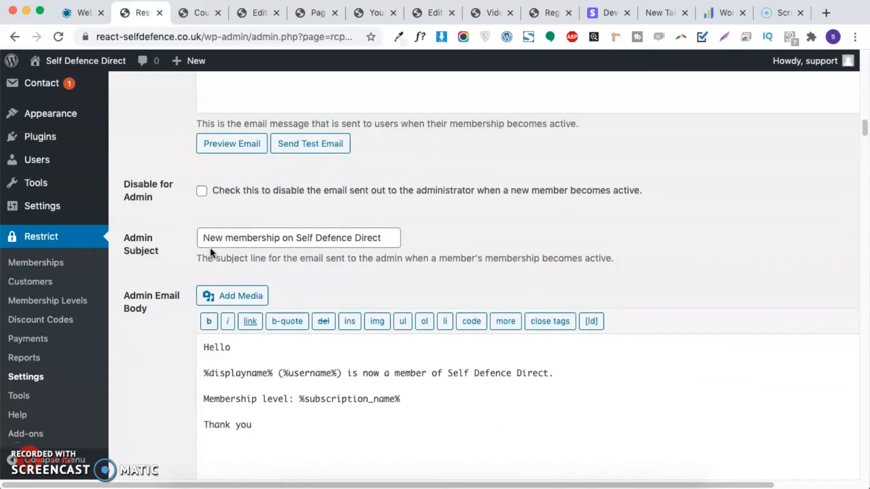
{"action": "scroll", "coordinate": [211, 246], "scroll_direction": "down", "scroll_amount": 2}
{"action": "left_click_drag", "start_coordinate": [205, 244], "coordinate": [245, 338]}
{"action": "left_click", "coordinate": [264, 321]}
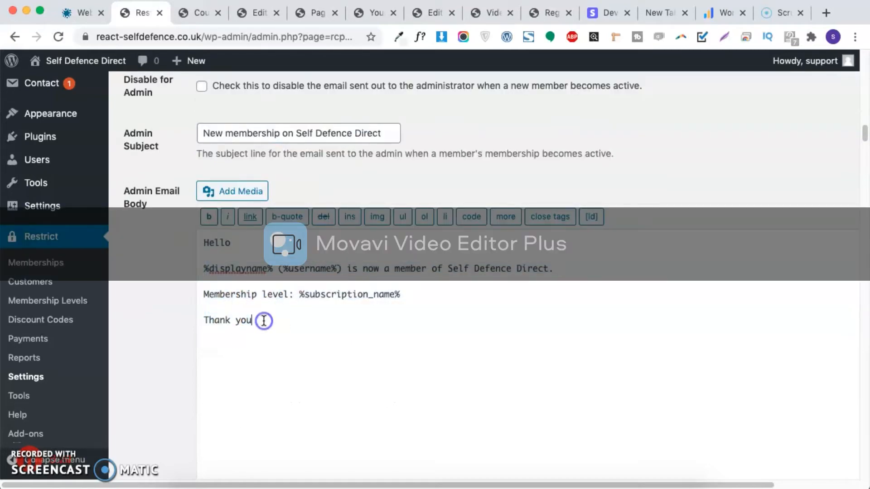
- Preview the admin email for paid membership activation, then return to the Restrict Content Pro settings
{"action": "scroll", "coordinate": [264, 319], "scroll_direction": "down", "scroll_amount": 1}
{"action": "scroll", "coordinate": [267, 312], "scroll_direction": "down", "scroll_amount": 7}
{"action": "scroll", "coordinate": [270, 312], "scroll_direction": "up", "scroll_amount": 4}
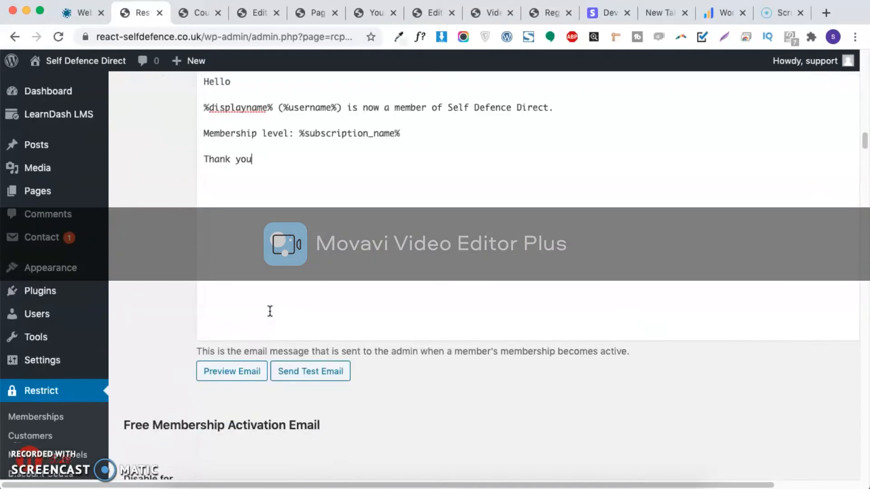
{"action": "left_click", "coordinate": [238, 372]}
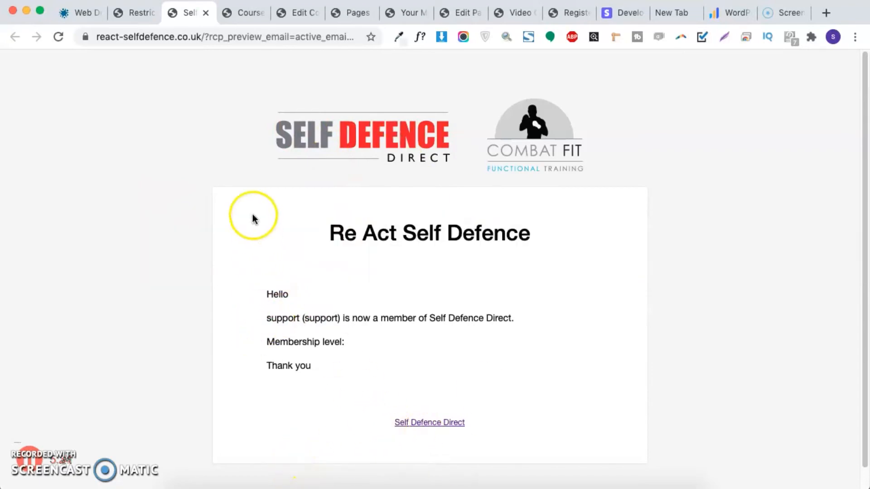
{"action": "left_click", "coordinate": [136, 14]}
- Look through the remaining email templates, including the free membership activation and membership expiration messages
{"action": "scroll", "coordinate": [269, 333], "scroll_direction": "down", "scroll_amount": 5}
{"action": "scroll", "coordinate": [268, 333], "scroll_direction": "down", "scroll_amount": 15}
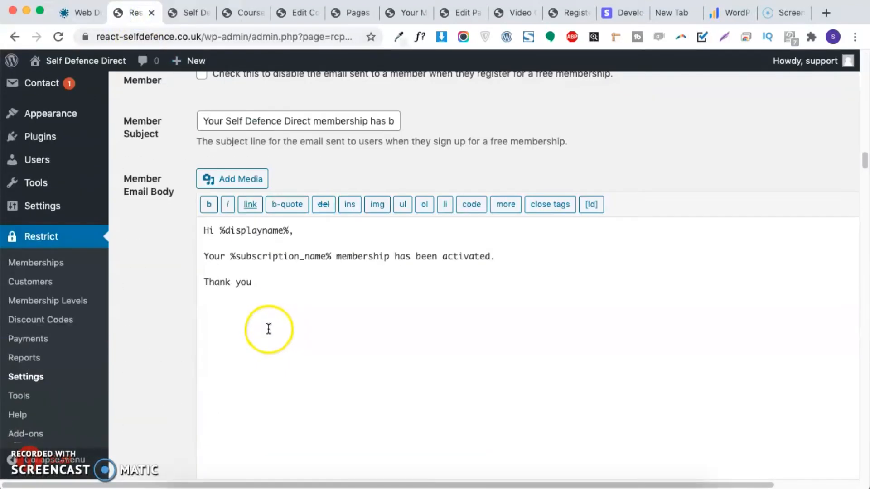
{"action": "scroll", "coordinate": [279, 318], "scroll_direction": "up", "scroll_amount": 20}
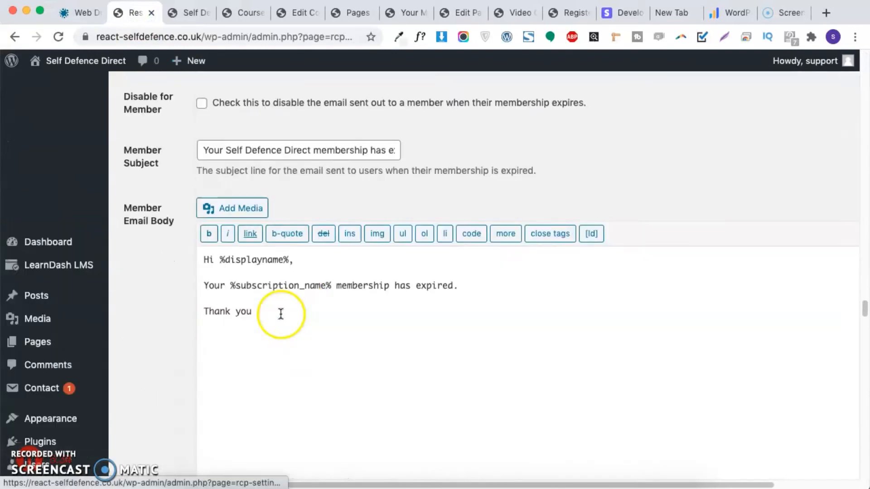
{"action": "scroll", "coordinate": [281, 313], "scroll_direction": "up", "scroll_amount": 3}
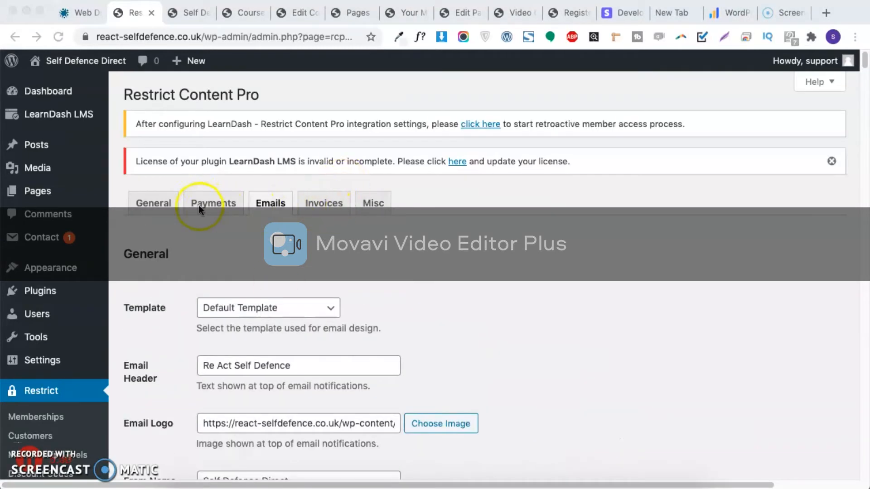
- Open the Restrict Content Pro membership levels and look over the list of course levels with their durations and prices
{"action": "scroll", "coordinate": [51, 419], "scroll_direction": "down", "scroll_amount": 5}
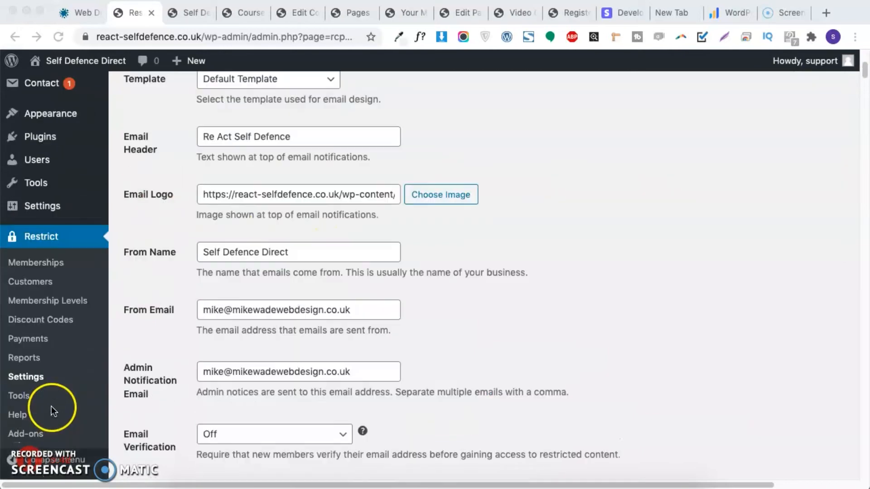
{"action": "left_click", "coordinate": [54, 303]}
{"action": "left_click", "coordinate": [61, 303]}
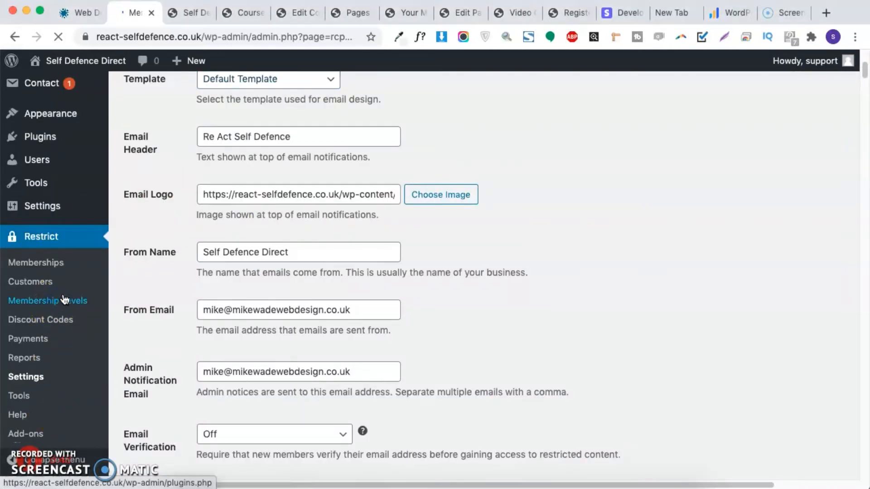
{"action": "scroll", "coordinate": [322, 331], "scroll_direction": "down", "scroll_amount": 5}
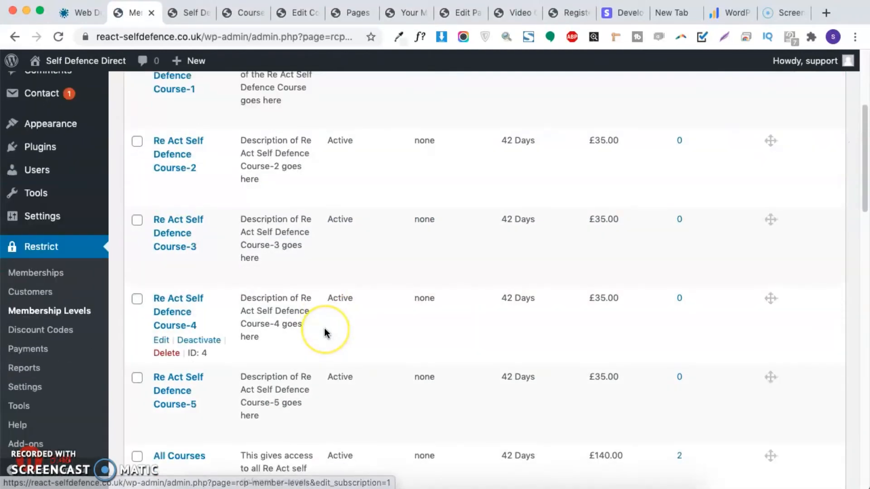
{"action": "scroll", "coordinate": [325, 333], "scroll_direction": "down", "scroll_amount": 3}
{"action": "scroll", "coordinate": [232, 359], "scroll_direction": "up", "scroll_amount": 8}
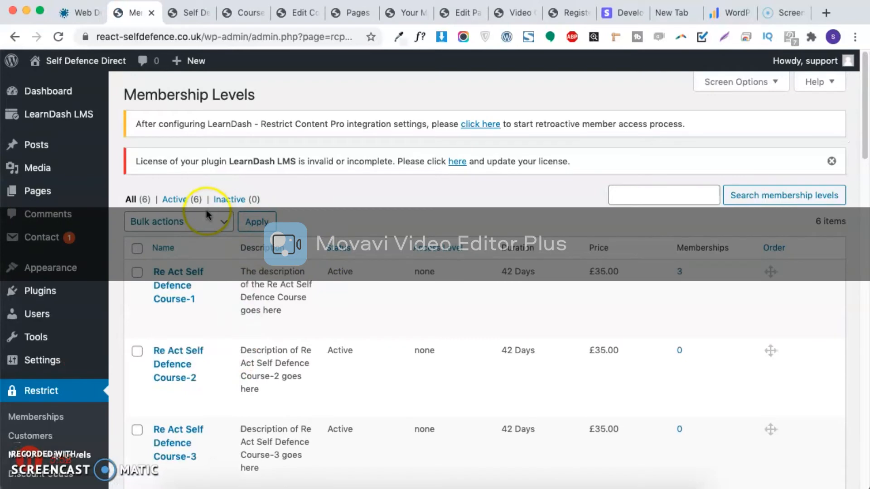
- Look over the Add New Level form, including its name, description, access level, duration, renewals, free trial, price and signup fee fields
{"action": "scroll", "coordinate": [204, 331], "scroll_direction": "down", "scroll_amount": 10}
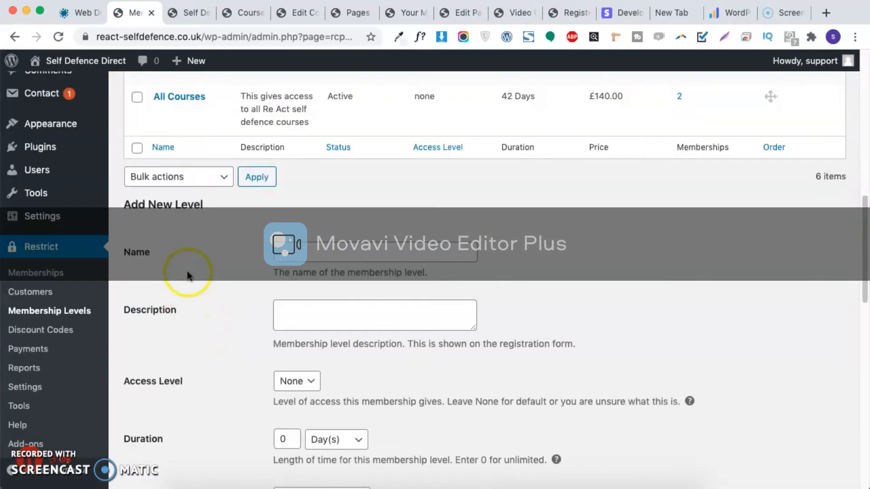
{"action": "left_click_drag", "start_coordinate": [123, 204], "coordinate": [216, 207]}
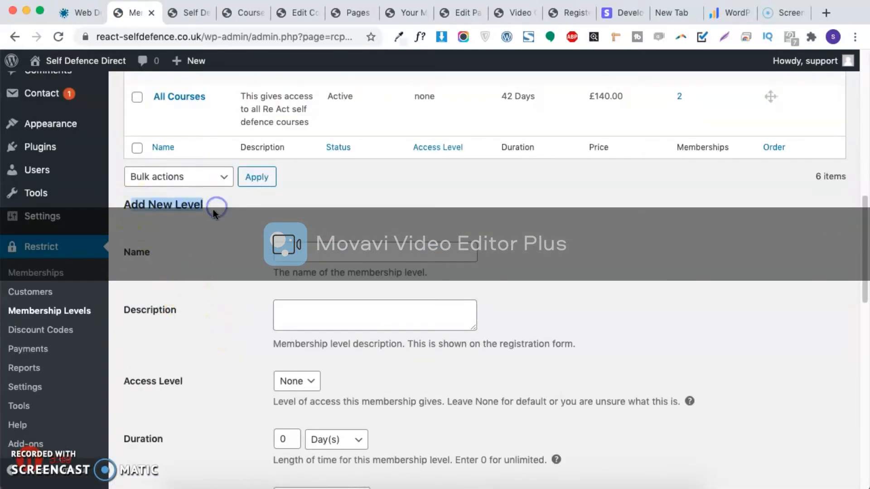
{"action": "left_click", "coordinate": [310, 252]}
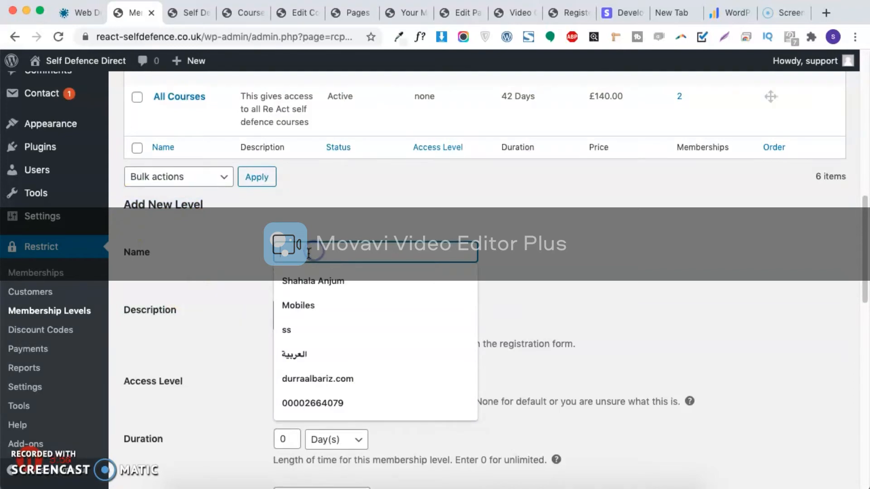
{"action": "left_click", "coordinate": [391, 215]}
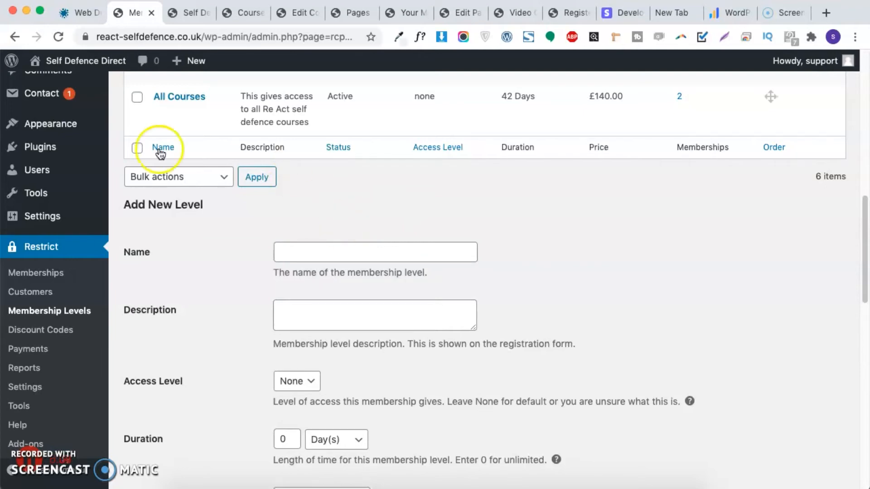
{"action": "left_click", "coordinate": [99, 267]}
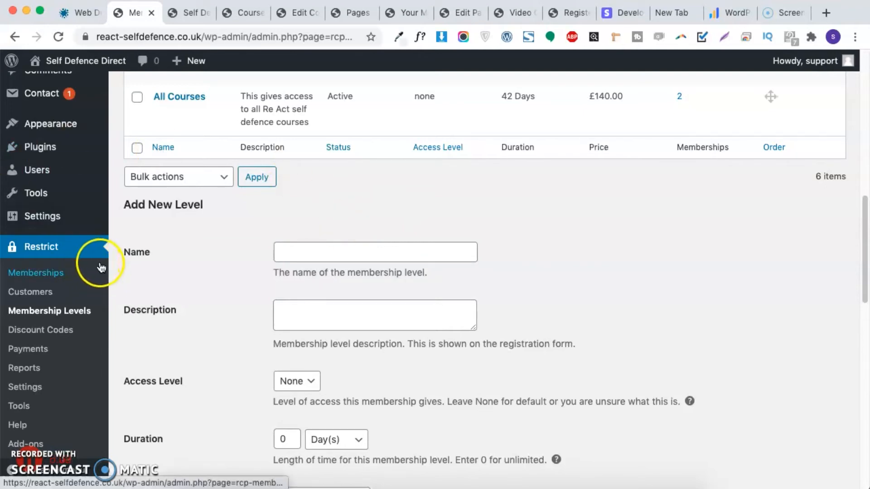
{"action": "mouse_move", "coordinate": [77, 119]}
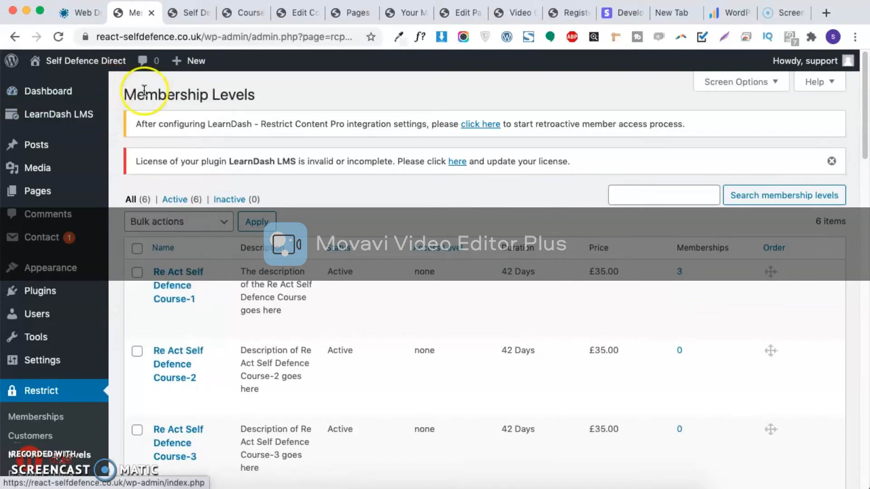
{"action": "scroll", "coordinate": [363, 281], "scroll_direction": "down", "scroll_amount": 10}
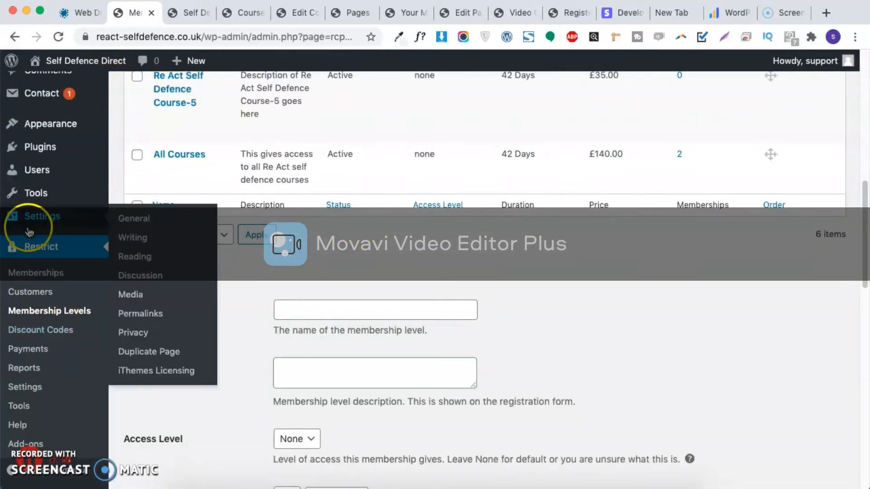
{"action": "scroll", "coordinate": [71, 254], "scroll_direction": "up", "scroll_amount": 2}
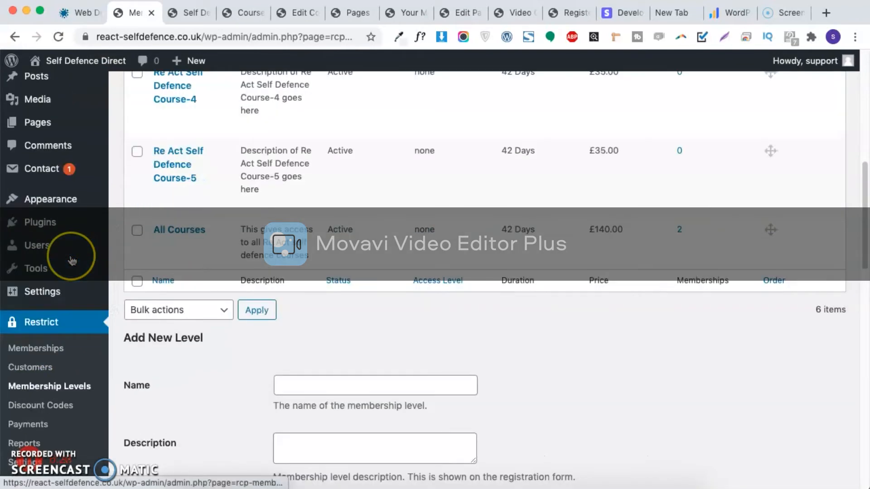
{"action": "scroll", "coordinate": [136, 346], "scroll_direction": "down", "scroll_amount": 8}
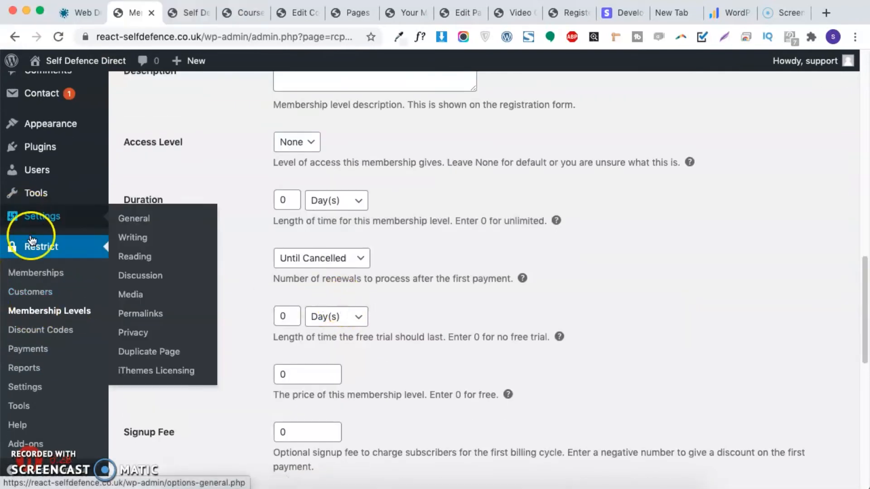
{"action": "scroll", "coordinate": [241, 319], "scroll_direction": "up", "scroll_amount": 5}
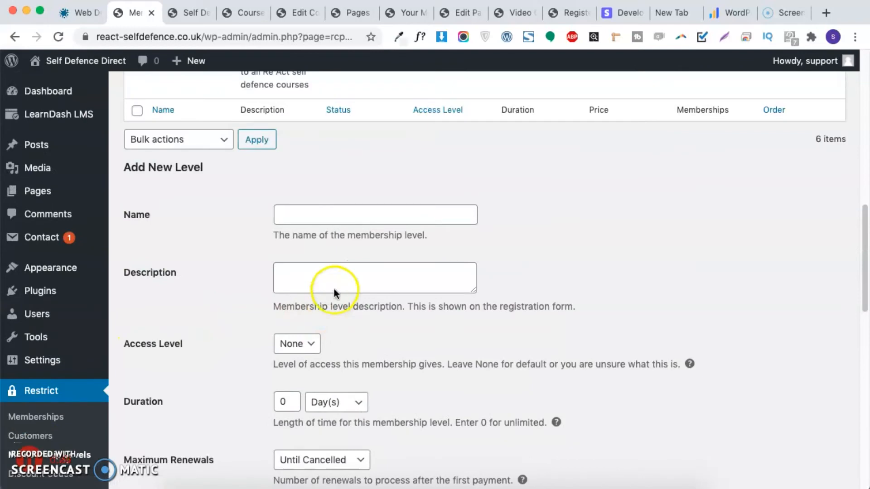
- Name the new membership level "Test membership"
{"action": "left_click", "coordinate": [315, 208]}
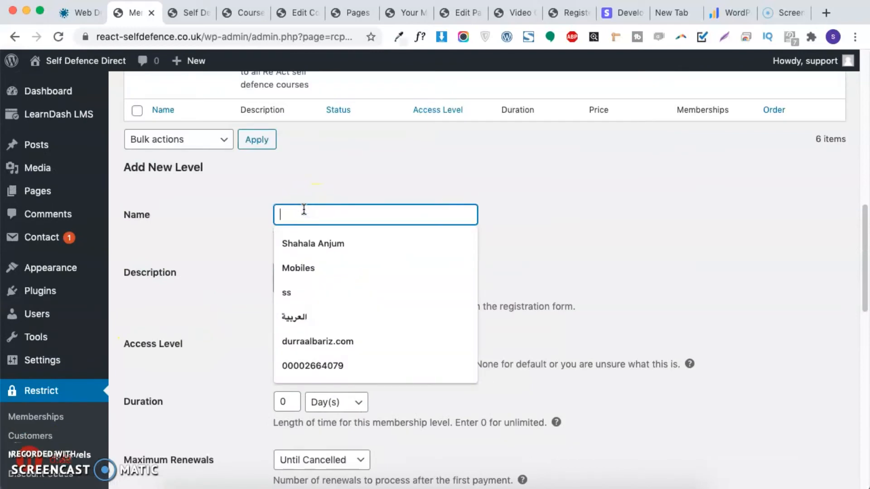
{"action": "type", "text": "s"}
{"action": "key", "text": "BackSpace"}
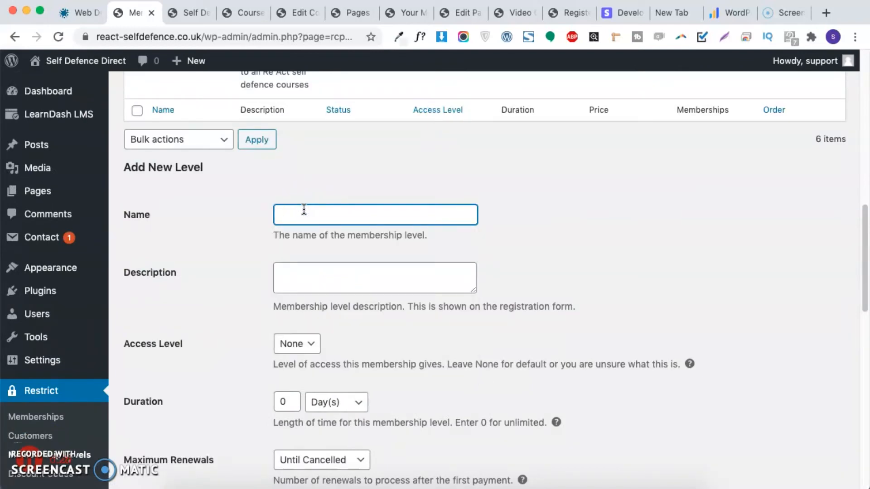
{"action": "type", "text": "Test Ne"}
{"action": "key", "text": "BackSpace"}
{"action": "key", "text": "BackSpace"}
{"action": "key", "text": "BackSpace"}
{"action": "type", "text": "me"}
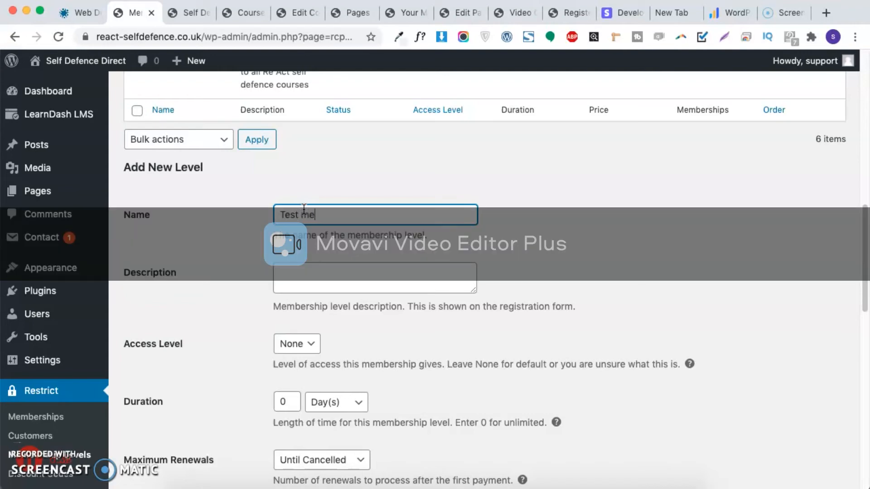
{"action": "type", "text": "bership"}
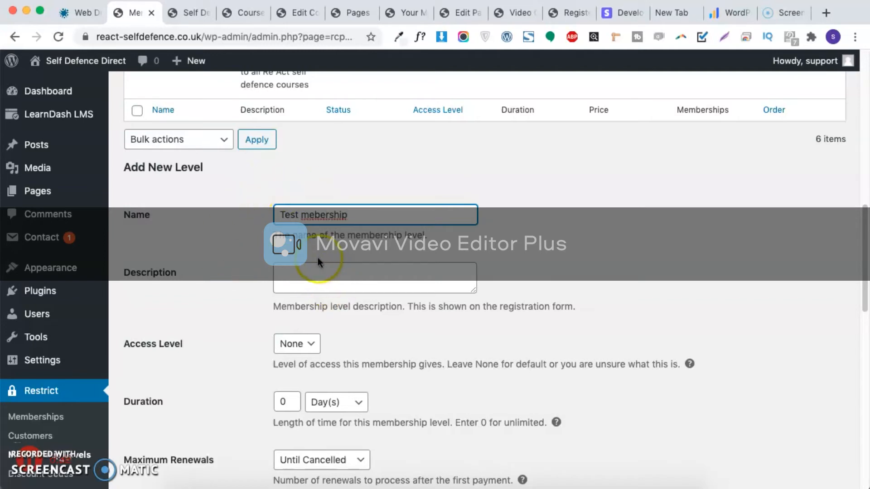
{"action": "left_click", "coordinate": [316, 220]}
{"action": "type", "text": "m"}
- Enter "The Description of Test membership will go here" as the membership level's description, reusing the copied level name
{"action": "left_click_drag", "start_coordinate": [359, 219], "coordinate": [226, 220]}
{"action": "key", "text": "super+c"}
{"action": "left_click", "coordinate": [300, 272]}
{"action": "type", "text": "teh"}
{"action": "key", "text": "super+a"}
{"action": "type", "text": "The Des"}
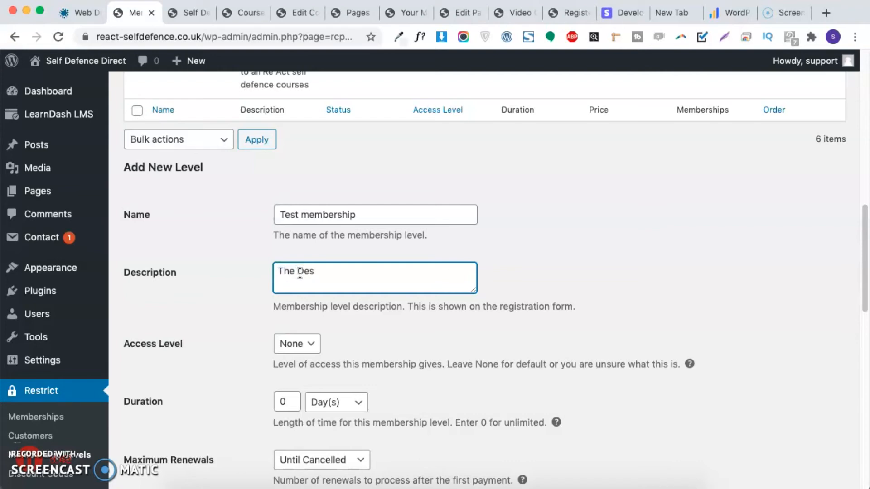
{"action": "type", "text": "cription of"}
{"action": "key", "text": "super+v"}
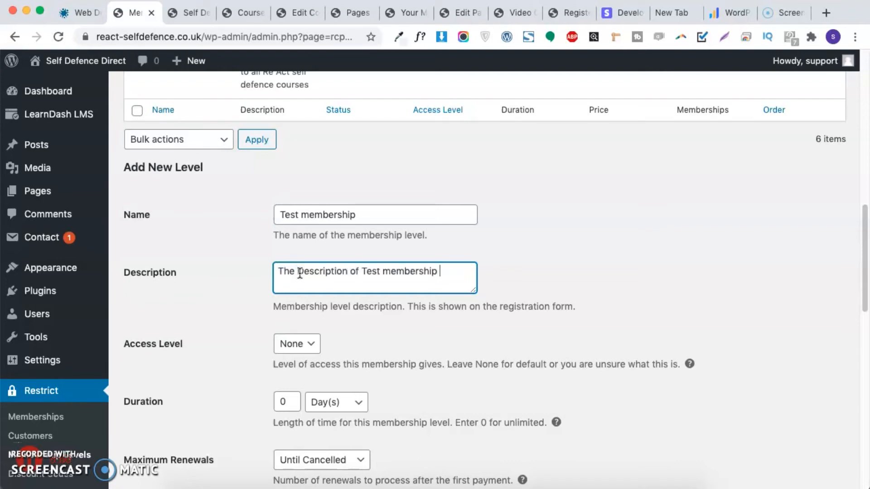
{"action": "type", "text": "will be "}
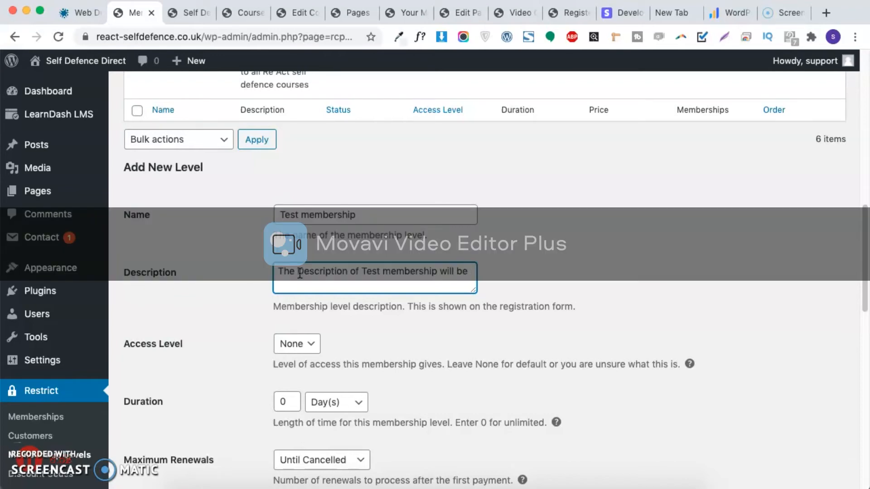
{"action": "type", "text": "g"}
{"action": "key", "text": "BackSpace"}
{"action": "key", "text": "BackSpace"}
{"action": "key", "text": "BackSpace"}
{"action": "key", "text": "BackSpace"}
{"action": "type", "text": "go here"}
- Try access level 3 and then access level 4 for the new membership level
{"action": "scroll", "coordinate": [314, 298], "scroll_direction": "down", "scroll_amount": 2}
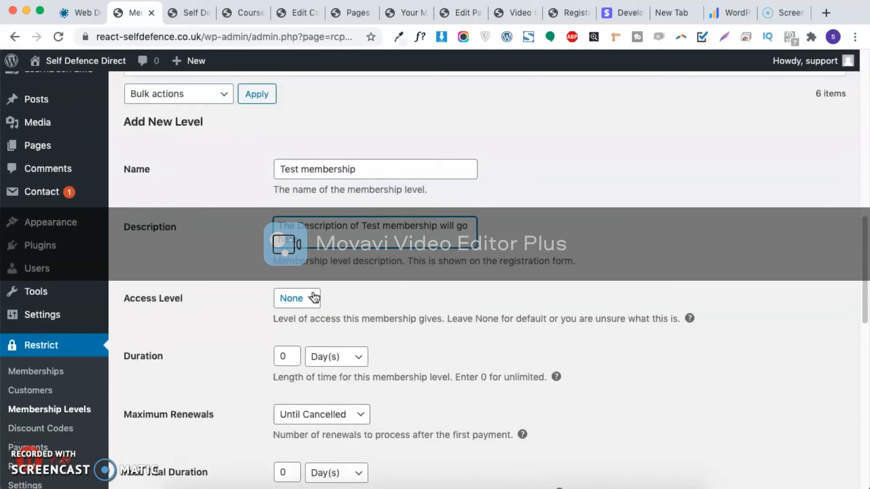
{"action": "left_click", "coordinate": [314, 298]}
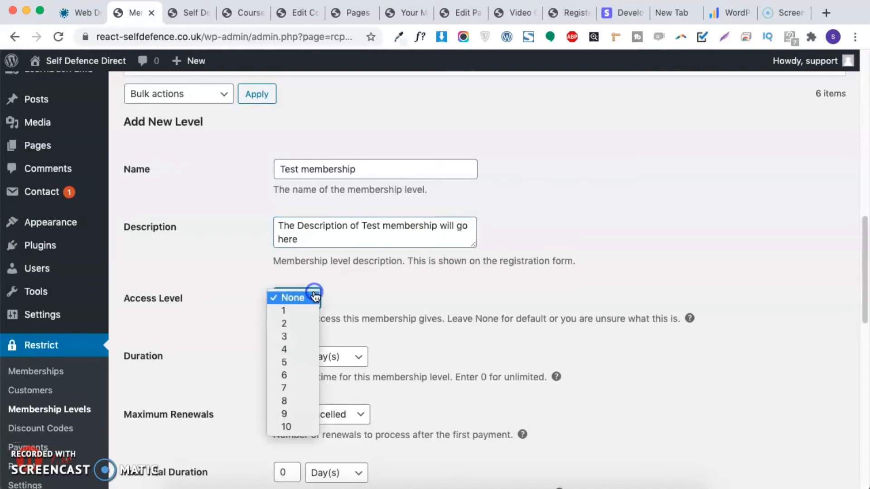
{"action": "left_click", "coordinate": [298, 338]}
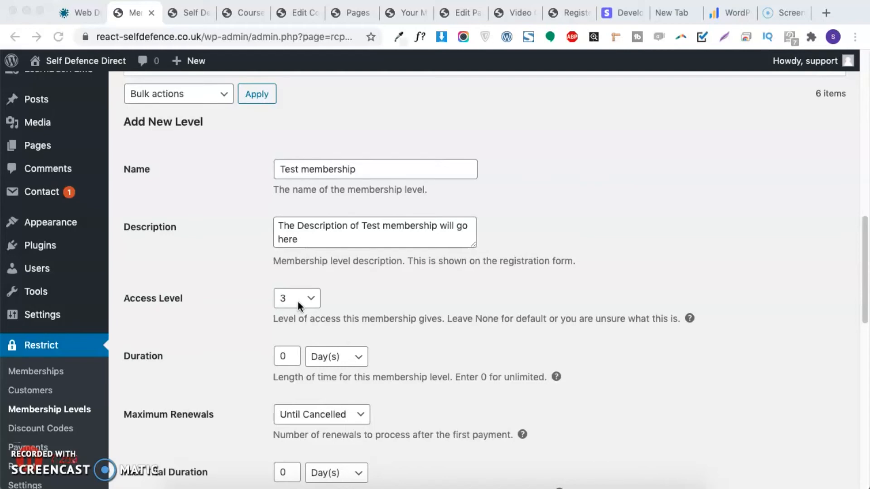
{"action": "left_click", "coordinate": [310, 299]}
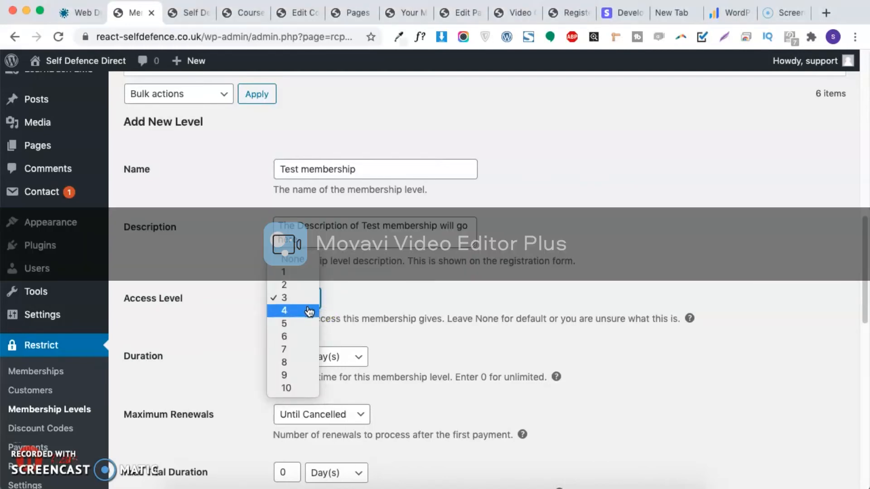
{"action": "left_click", "coordinate": [310, 311]}
- Read the help text explaining tiered access levels, and set the membership's access level to None
{"action": "mouse_move", "coordinate": [690, 319]}
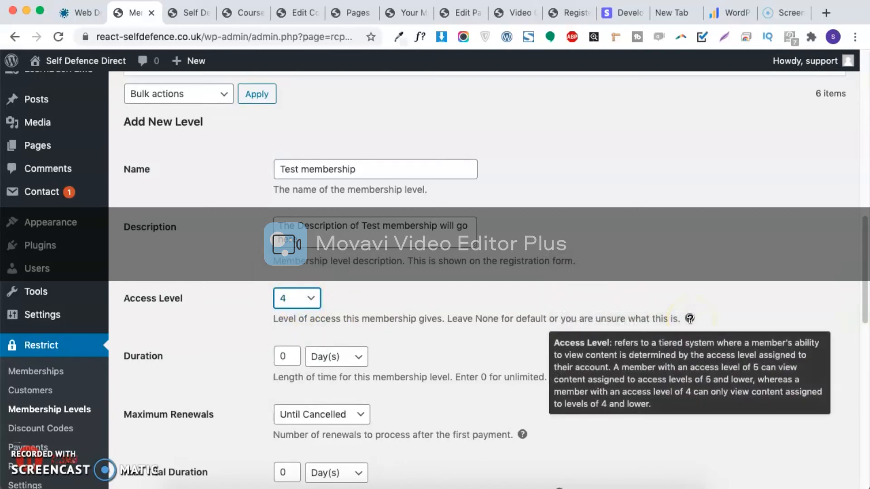
{"action": "left_click", "coordinate": [689, 318]}
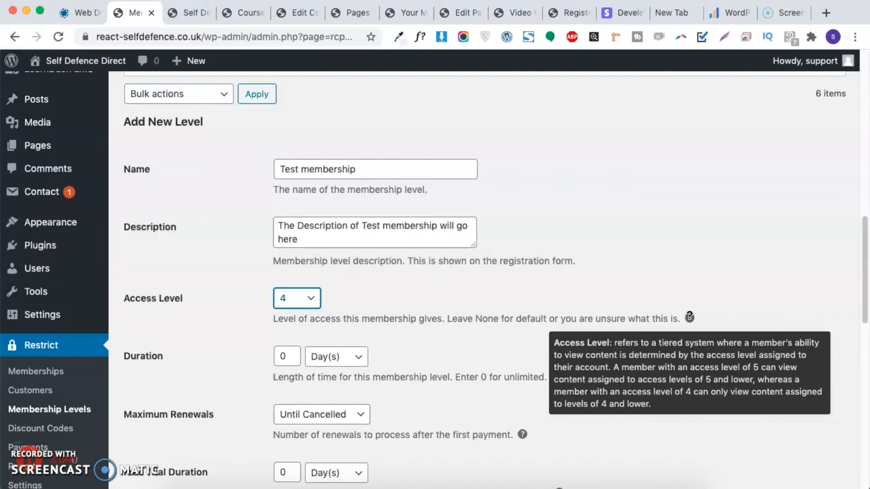
{"action": "left_click", "coordinate": [628, 278]}
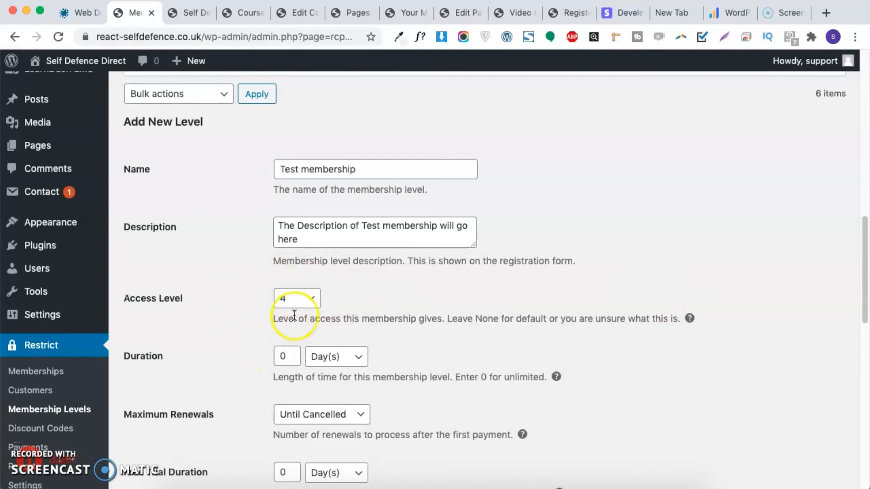
{"action": "left_click", "coordinate": [301, 300]}
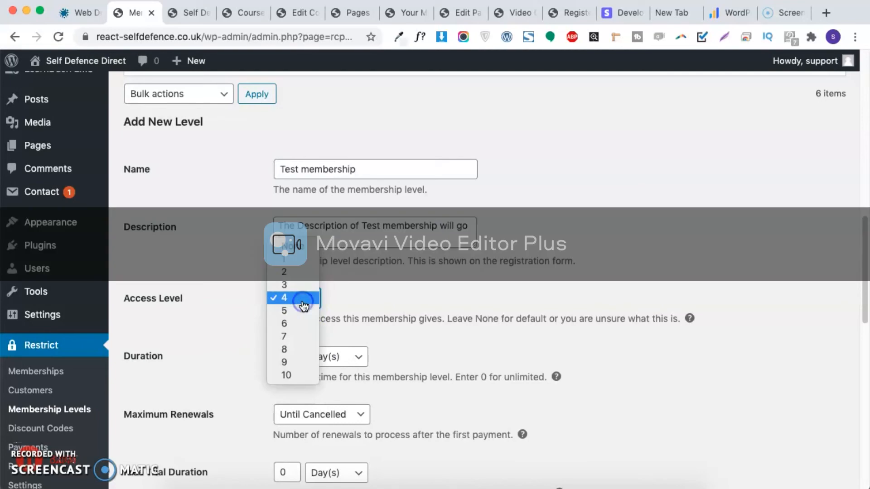
{"action": "left_click", "coordinate": [303, 248]}
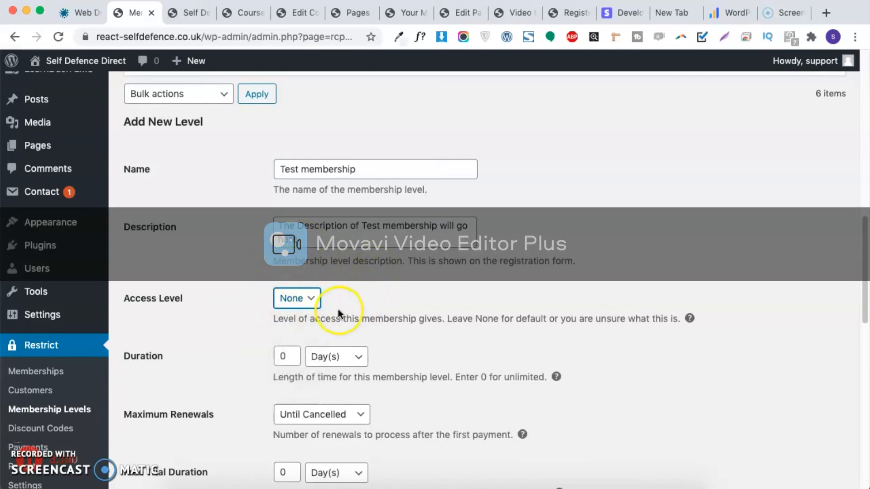
- Set the membership level's duration to 42 days
{"action": "scroll", "coordinate": [344, 313], "scroll_direction": "down", "scroll_amount": 4}
{"action": "scroll", "coordinate": [358, 312], "scroll_direction": "down", "scroll_amount": 2}
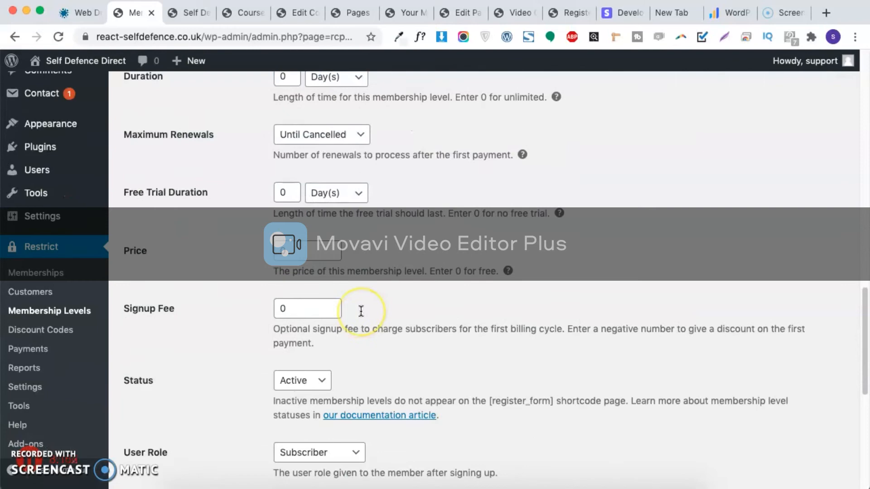
{"action": "scroll", "coordinate": [361, 311], "scroll_direction": "up", "scroll_amount": 5}
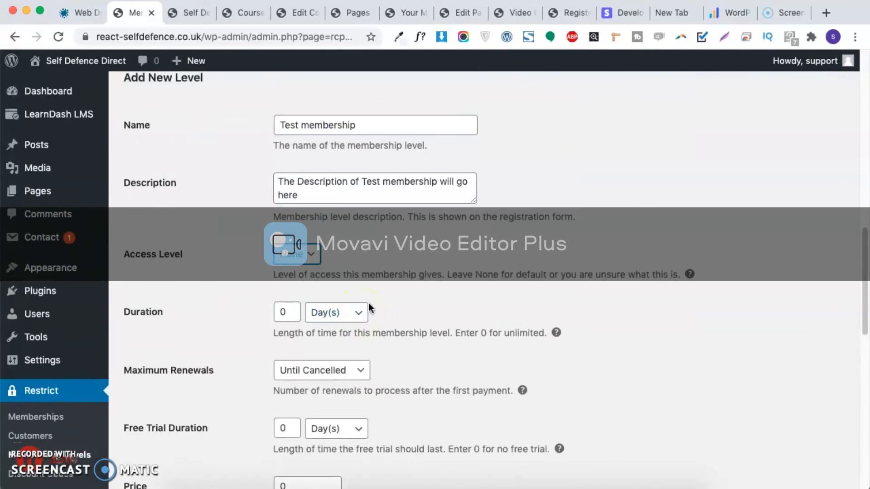
{"action": "left_click", "coordinate": [285, 311]}
{"action": "double_click", "coordinate": [280, 311]}
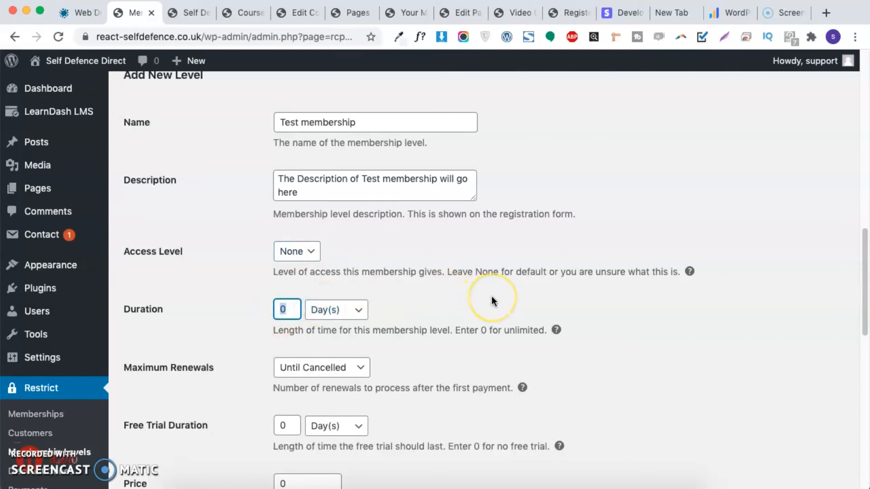
{"action": "left_click", "coordinate": [329, 311]}
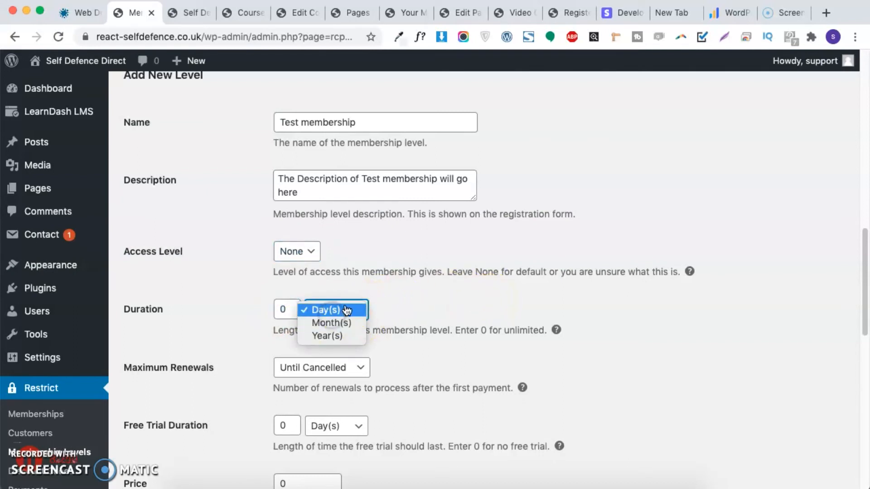
{"action": "left_click", "coordinate": [277, 310]}
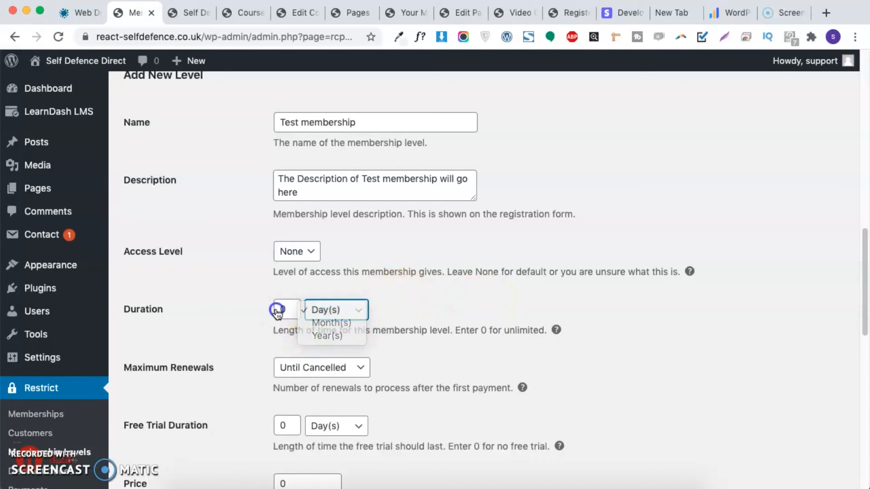
{"action": "left_click_drag", "start_coordinate": [289, 309], "coordinate": [265, 310]}
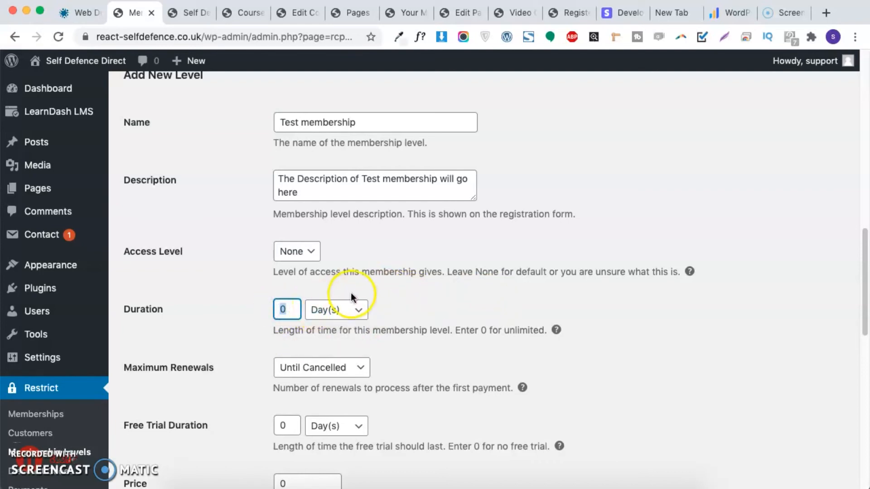
{"action": "type", "text": "6"}
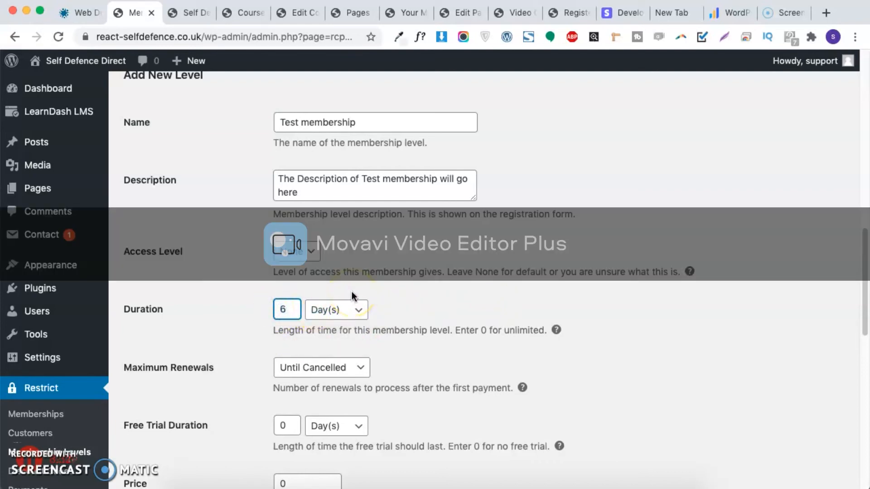
{"action": "key", "text": "BackSpace"}
{"action": "type", "text": "42"}
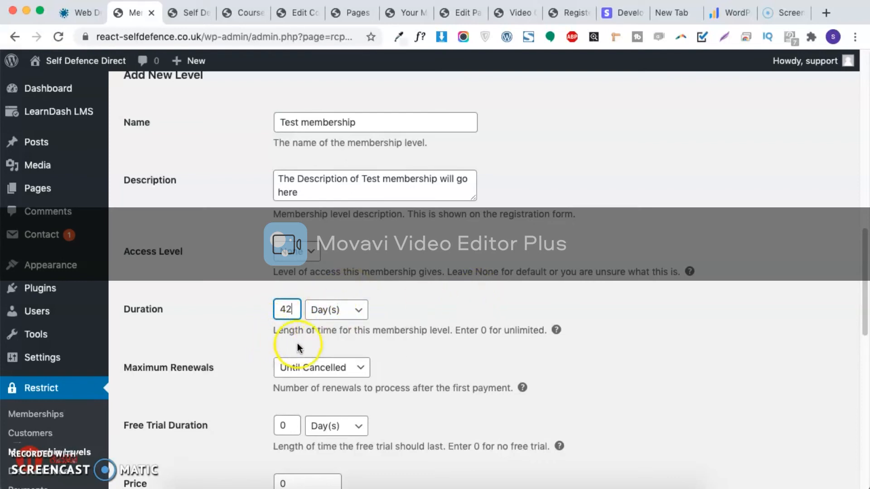
- Check the Maximum Renewals choices, keeping Until Cancelled, and look at the free trial duration setting
{"action": "scroll", "coordinate": [319, 349], "scroll_direction": "down", "scroll_amount": 3}
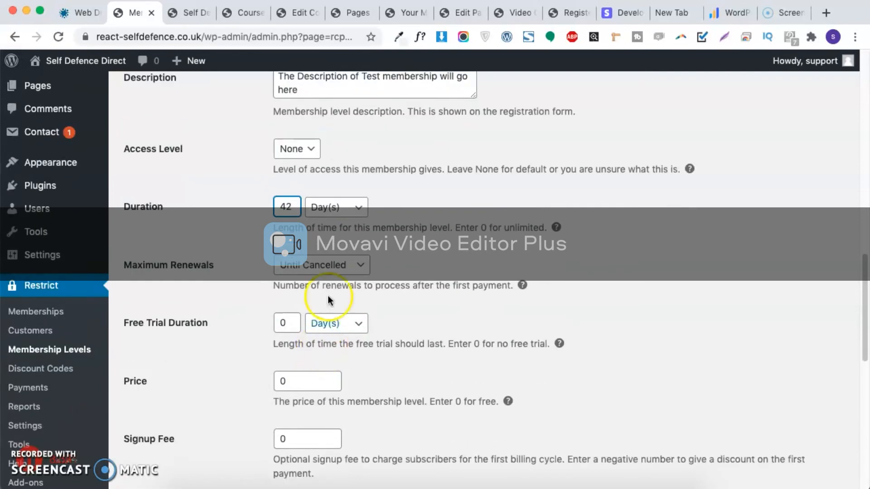
{"action": "left_click", "coordinate": [326, 265]}
{"action": "left_click", "coordinate": [393, 260]}
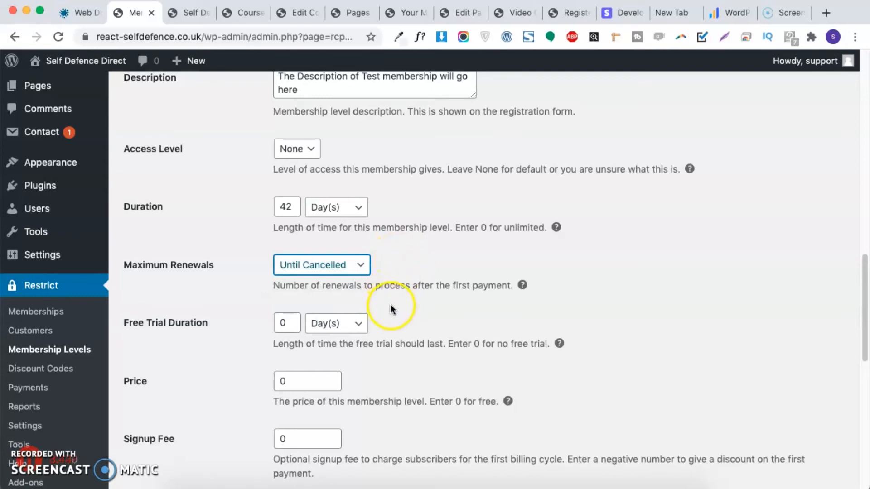
{"action": "scroll", "coordinate": [389, 308], "scroll_direction": "down", "scroll_amount": 4}
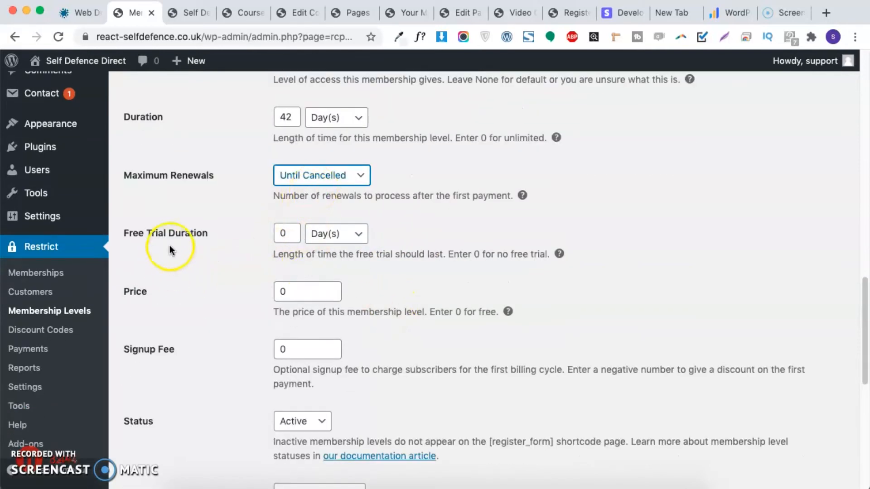
{"action": "left_click_drag", "start_coordinate": [289, 230], "coordinate": [265, 233]}
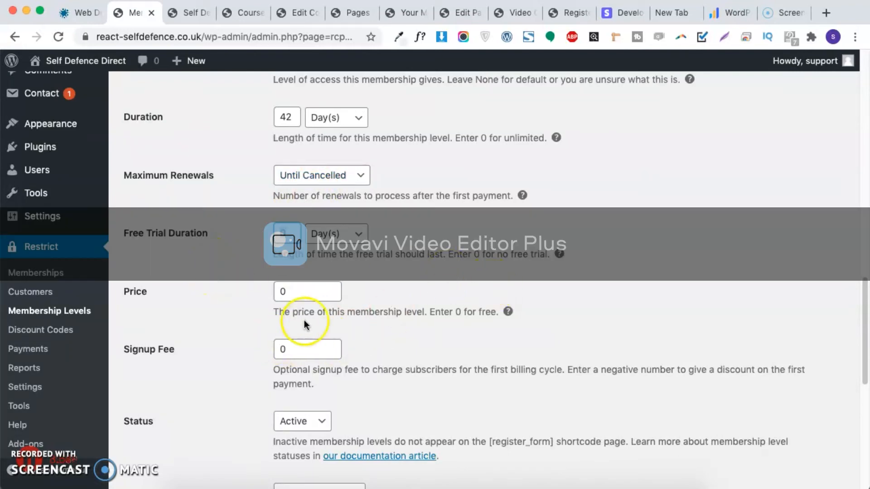
- Set the membership level's price to 35
{"action": "left_click_drag", "start_coordinate": [306, 295], "coordinate": [253, 299]}
{"action": "left_click", "coordinate": [282, 293]}
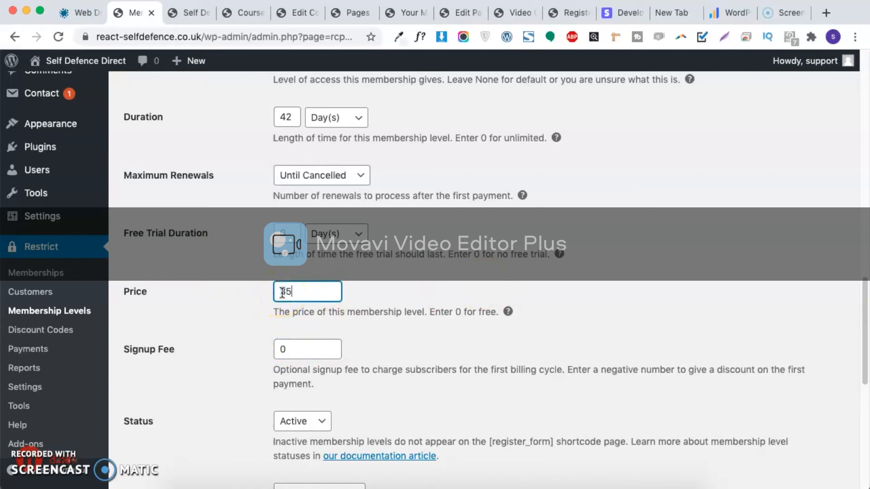
{"action": "type", "text": "35"}
- Clear the signup fee and restore its value of 0
{"action": "scroll", "coordinate": [339, 321], "scroll_direction": "down", "scroll_amount": 1}
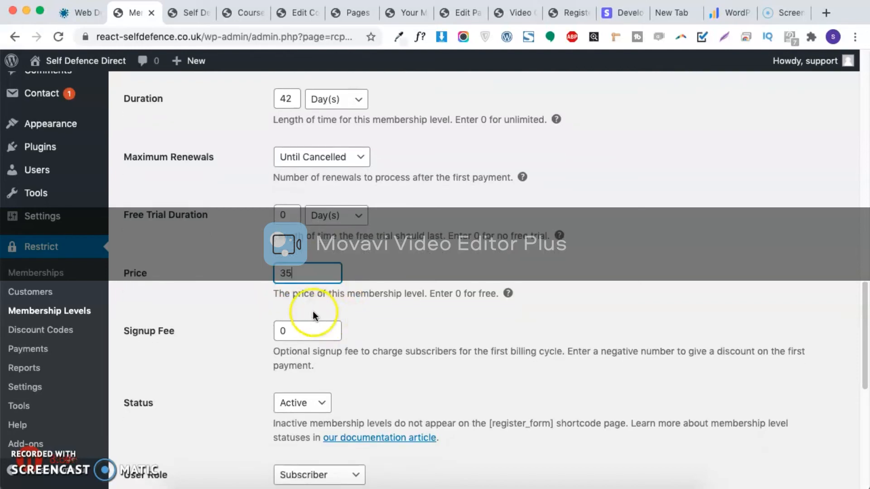
{"action": "left_click_drag", "start_coordinate": [299, 334], "coordinate": [197, 325]}
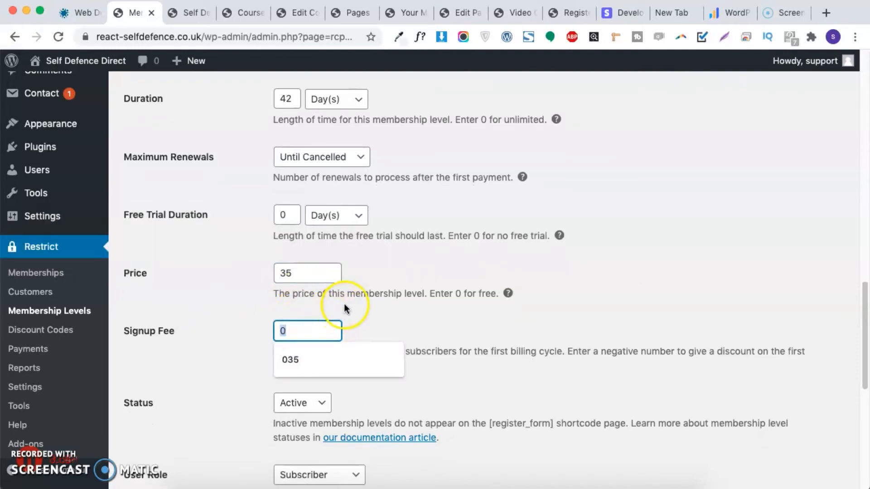
{"action": "key", "text": "BackSpace"}
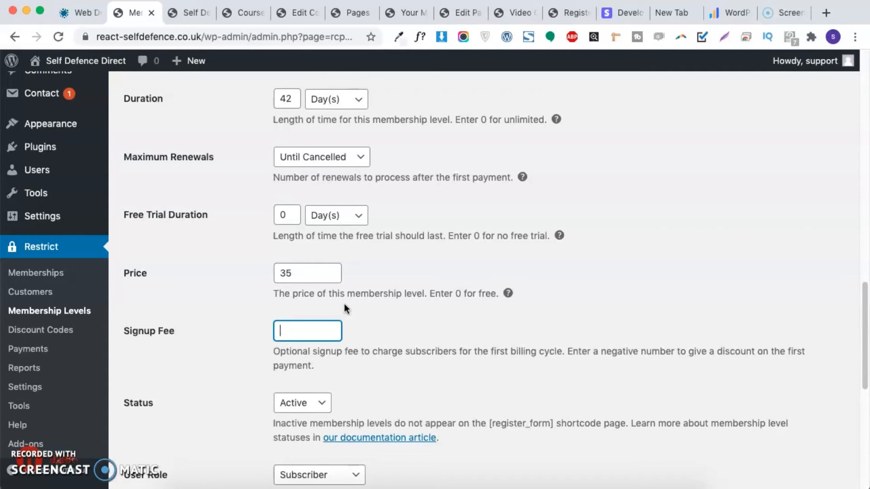
{"action": "key", "text": "shift+Tab"}
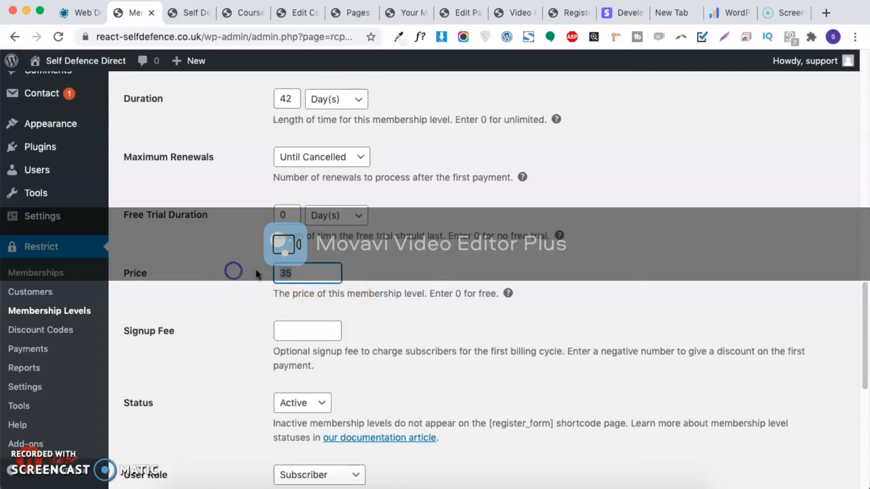
{"action": "left_click", "coordinate": [322, 327]}
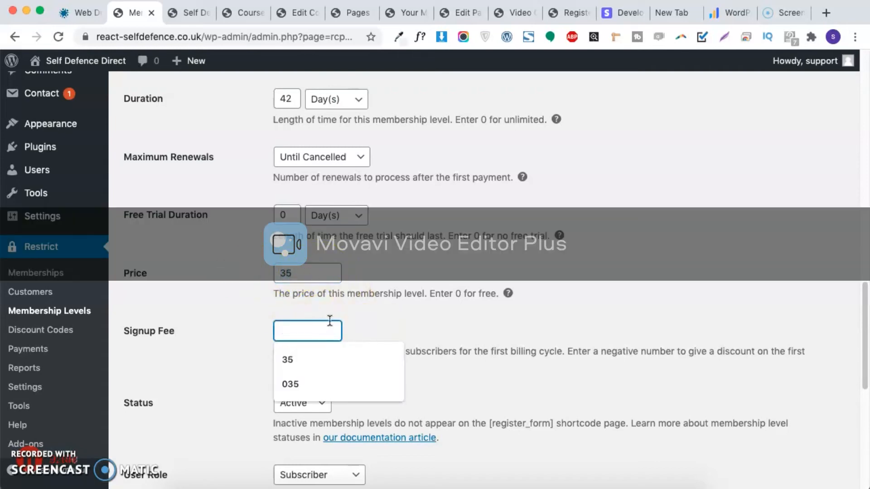
{"action": "type", "text": "0"}
{"action": "left_click", "coordinate": [401, 318]}
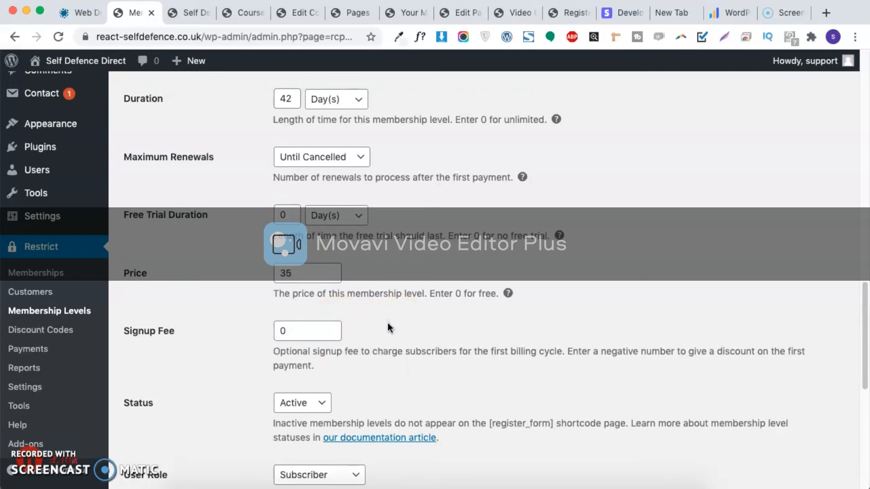
- Look over the status, user role and LearnDash course association settings of the new membership level
{"action": "scroll", "coordinate": [385, 325], "scroll_direction": "down", "scroll_amount": 2}
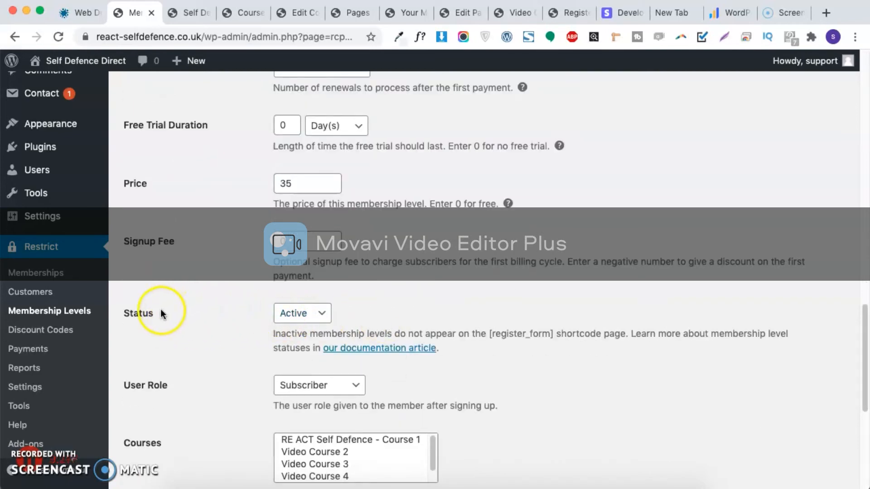
{"action": "left_click_drag", "start_coordinate": [148, 312], "coordinate": [126, 315]}
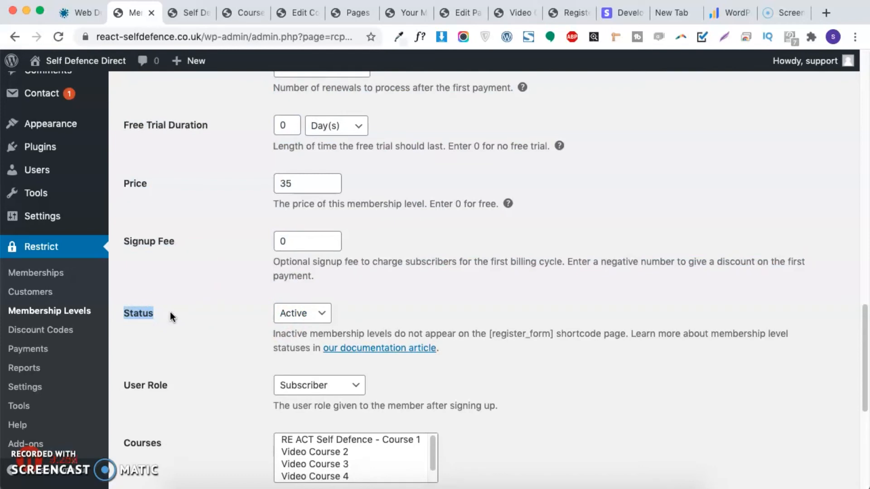
{"action": "left_click_drag", "start_coordinate": [184, 311], "coordinate": [207, 313]}
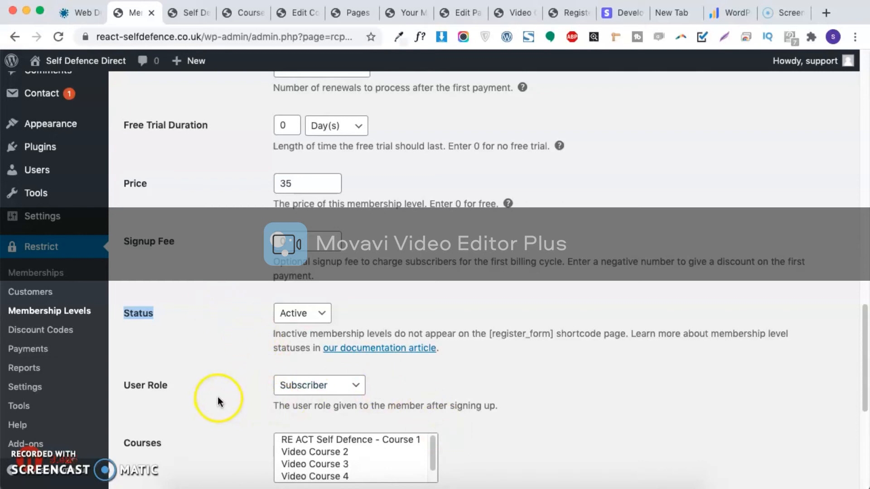
{"action": "scroll", "coordinate": [218, 396], "scroll_direction": "down", "scroll_amount": 5}
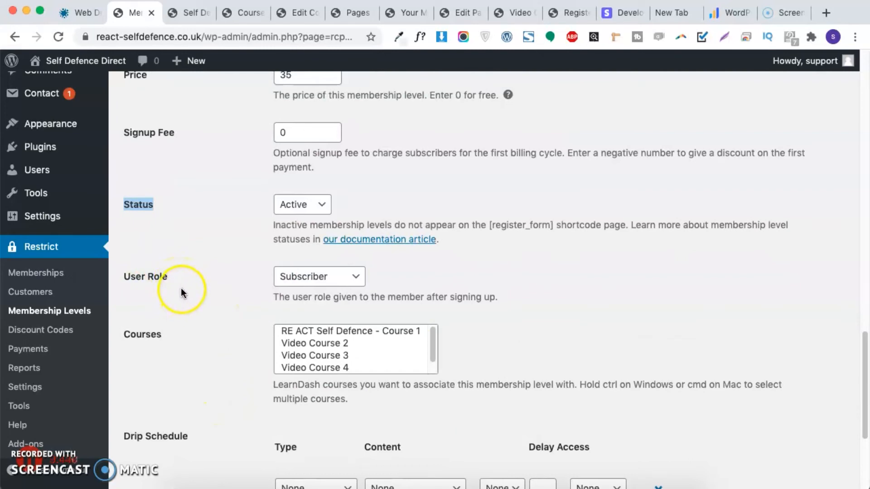
- Set the membership level's user role to Customer and select RE ACT Self Defence - Course 1 as its course
{"action": "left_click", "coordinate": [320, 283]}
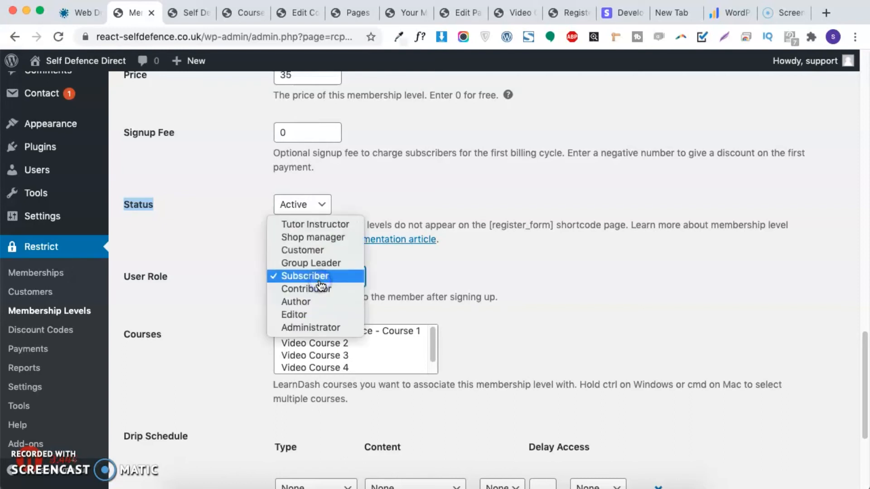
{"action": "left_click", "coordinate": [329, 258]}
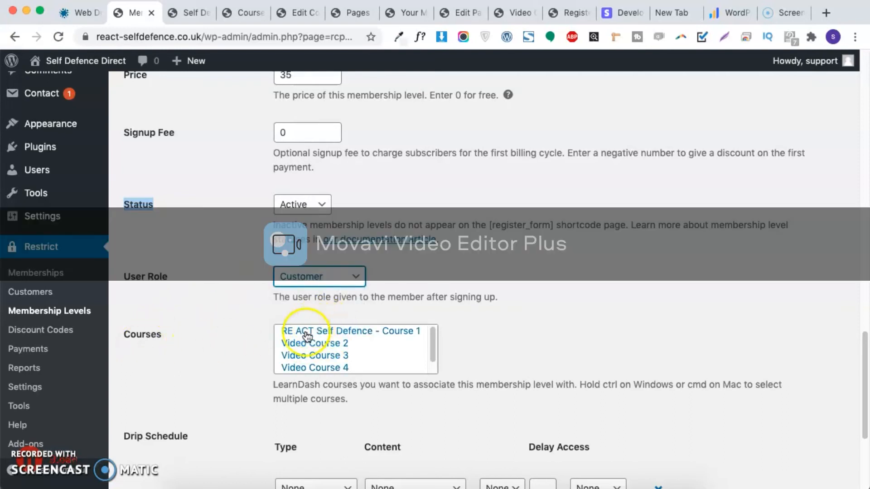
{"action": "left_click", "coordinate": [324, 331]}
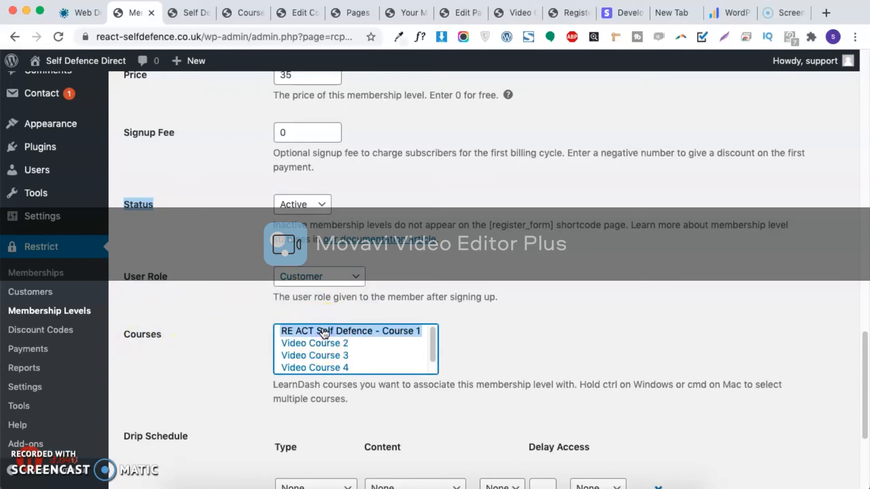
- Check the new level's name, then try a multiple course selection from RE ACT Self Defence - Course 1 through Video Course 4
{"action": "left_click", "coordinate": [188, 147]}
{"action": "left_click_drag", "start_coordinate": [356, 281], "coordinate": [263, 281]}
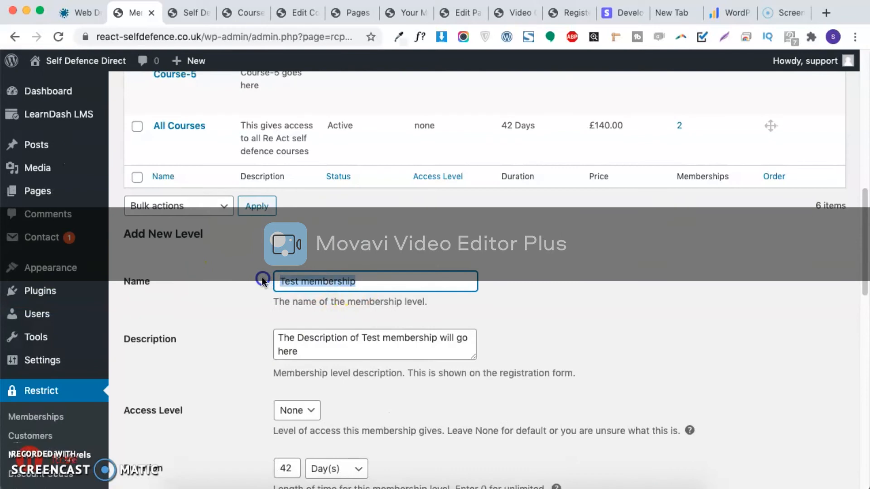
{"action": "scroll", "coordinate": [263, 281], "scroll_direction": "down", "scroll_amount": 10}
{"action": "left_click", "coordinate": [335, 359], "text": "super"}
{"action": "left_click_drag", "start_coordinate": [335, 360], "coordinate": [358, 385]}
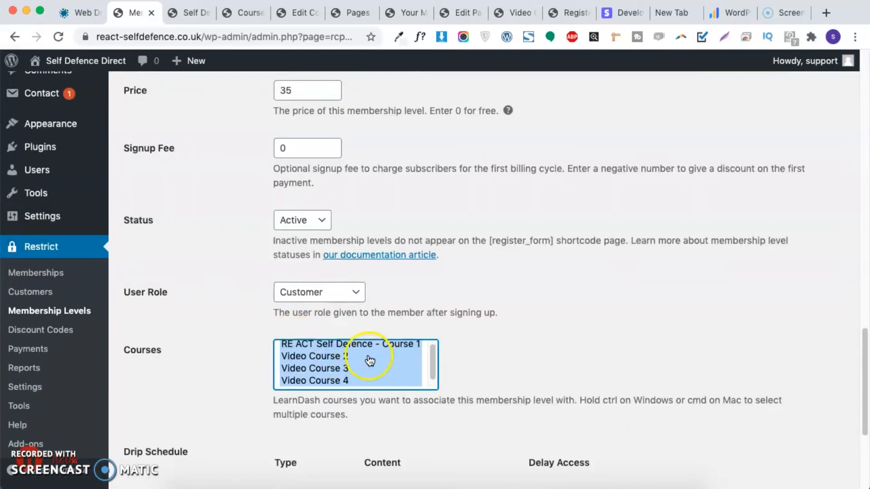
{"action": "scroll", "coordinate": [370, 361], "scroll_direction": "down", "scroll_amount": 1}
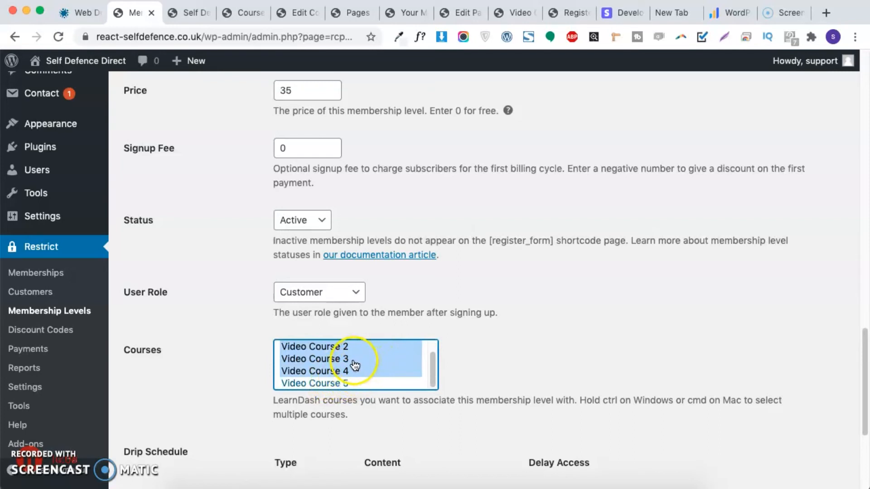
{"action": "scroll", "coordinate": [358, 363], "scroll_direction": "up", "scroll_amount": 1}
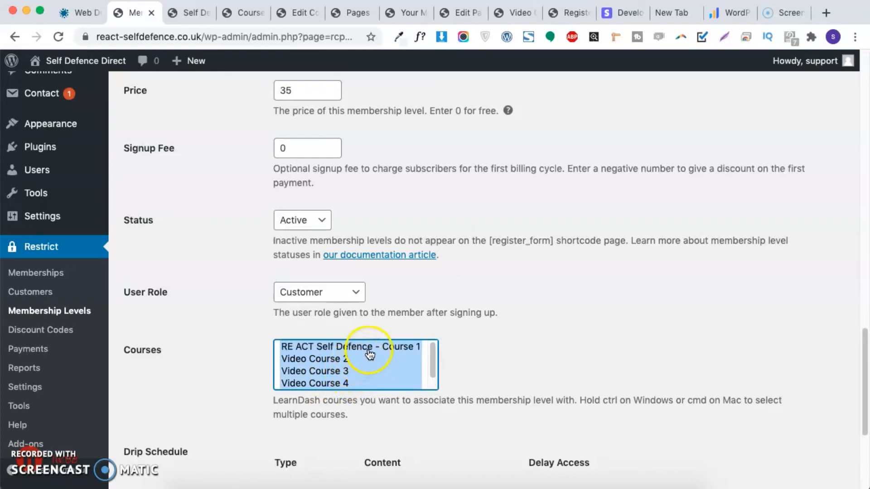
- Associate the membership level with RE ACT Self Defence - Course 1, Video Course 2 and Video Course 3
{"action": "left_click", "coordinate": [369, 351]}
{"action": "left_click", "coordinate": [360, 359]}
{"action": "left_click", "coordinate": [514, 356]}
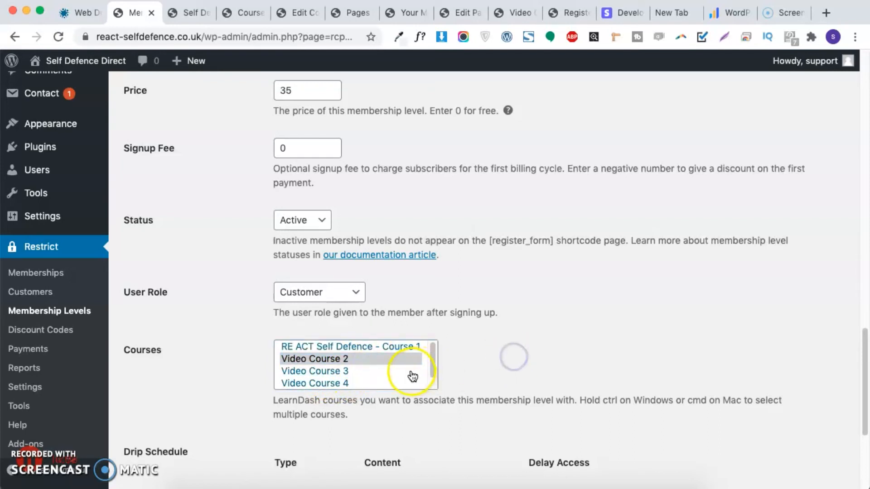
{"action": "left_click", "coordinate": [369, 372]}
{"action": "left_click", "coordinate": [369, 360], "text": "super"}
{"action": "scroll", "coordinate": [371, 367], "scroll_direction": "down", "scroll_amount": 1}
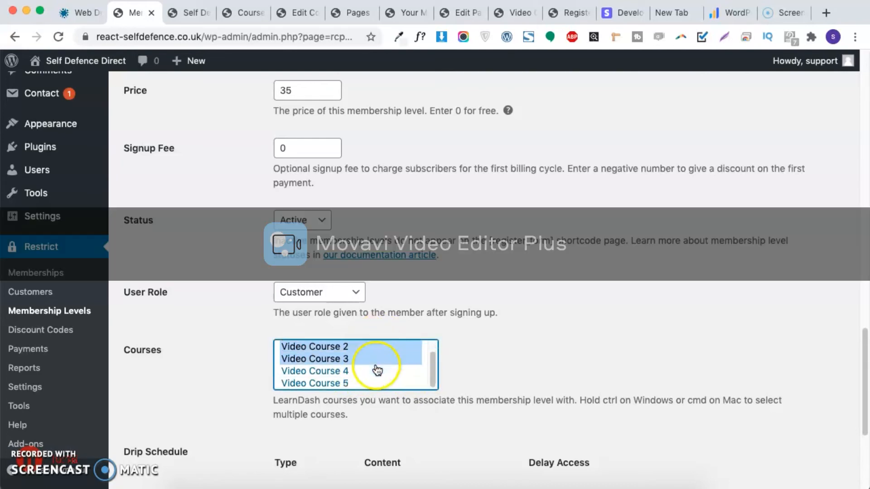
{"action": "scroll", "coordinate": [373, 364], "scroll_direction": "up", "scroll_amount": 1}
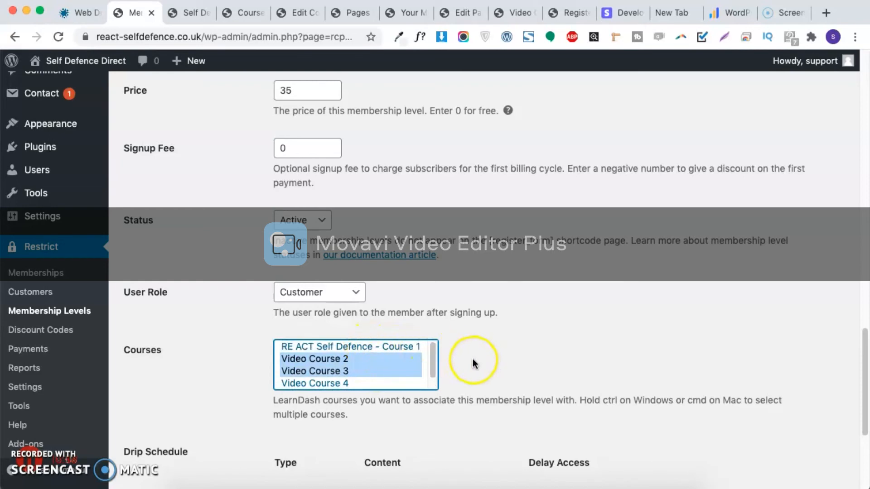
{"action": "scroll", "coordinate": [449, 360], "scroll_direction": "down", "scroll_amount": 3}
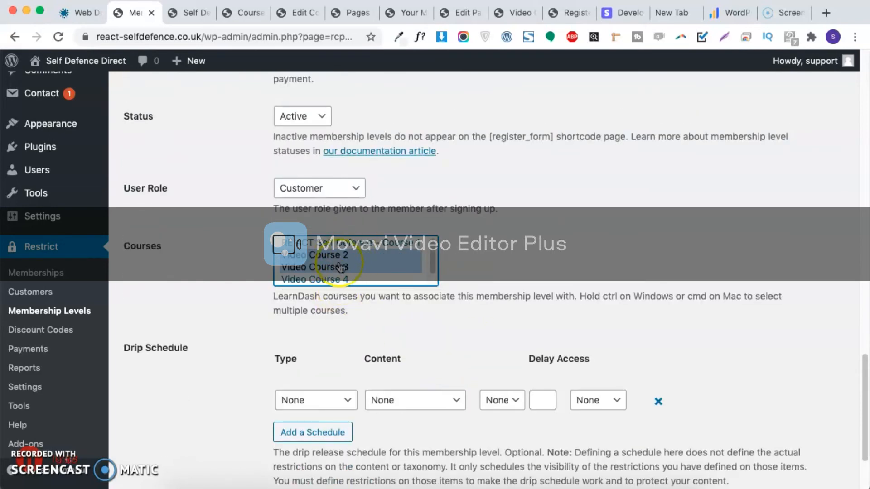
{"action": "left_click", "coordinate": [358, 244], "text": "super"}
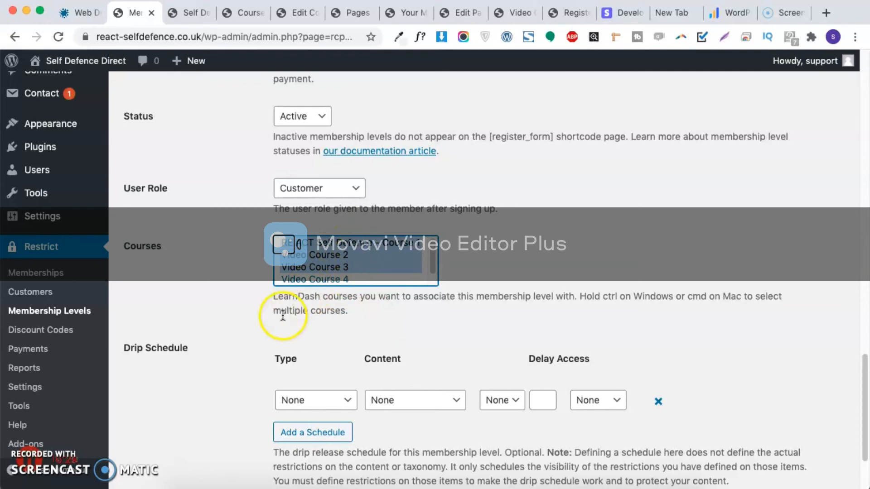
- Fill the first drip schedule entry with Content Type, Courses, RE ACT Self Defence - Course 1 and an access delay of 0 days
{"action": "scroll", "coordinate": [290, 317], "scroll_direction": "down", "scroll_amount": 1}
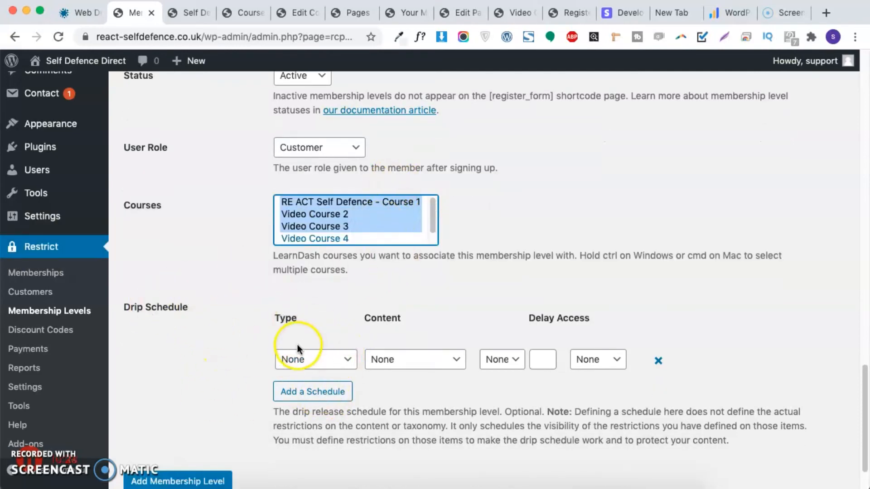
{"action": "left_click", "coordinate": [349, 361]}
{"action": "left_click", "coordinate": [310, 384]}
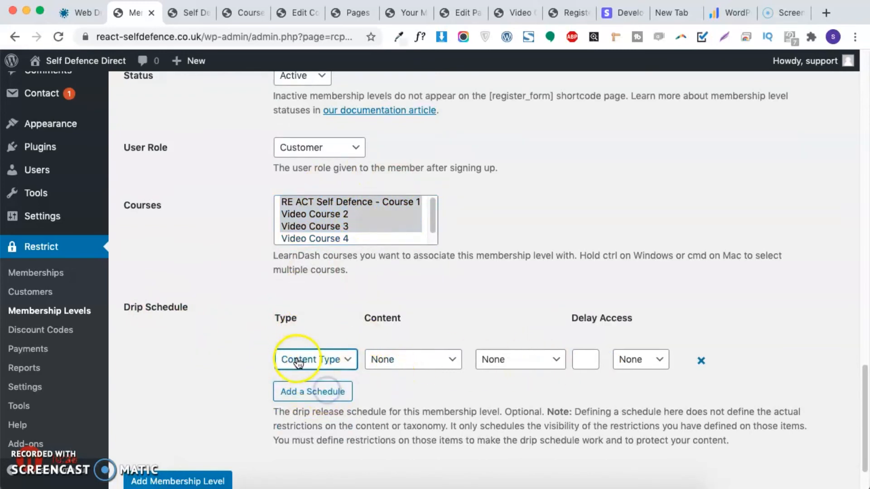
{"action": "left_click", "coordinate": [388, 363]}
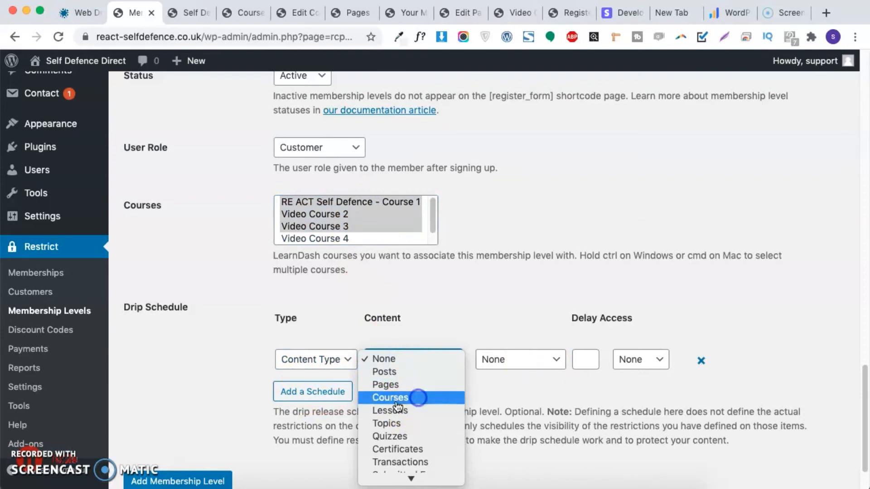
{"action": "left_click", "coordinate": [391, 397]}
{"action": "left_click", "coordinate": [388, 361]}
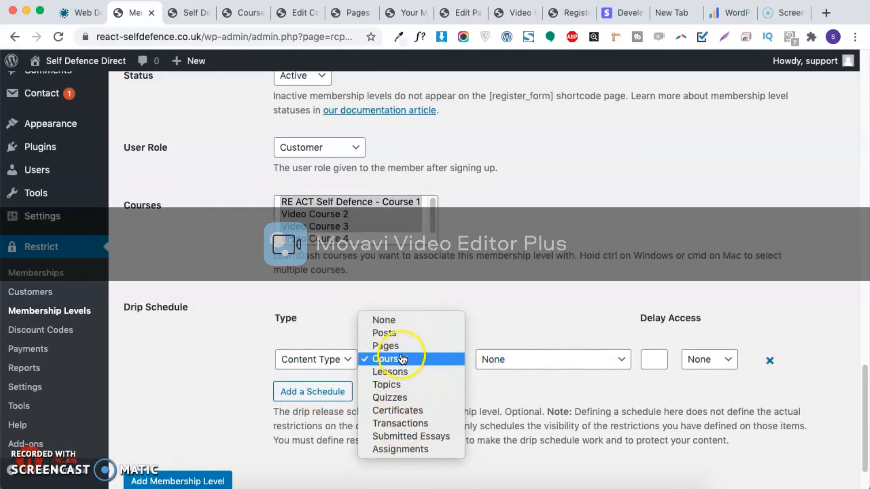
{"action": "left_click", "coordinate": [516, 332]}
{"action": "left_click", "coordinate": [566, 360]}
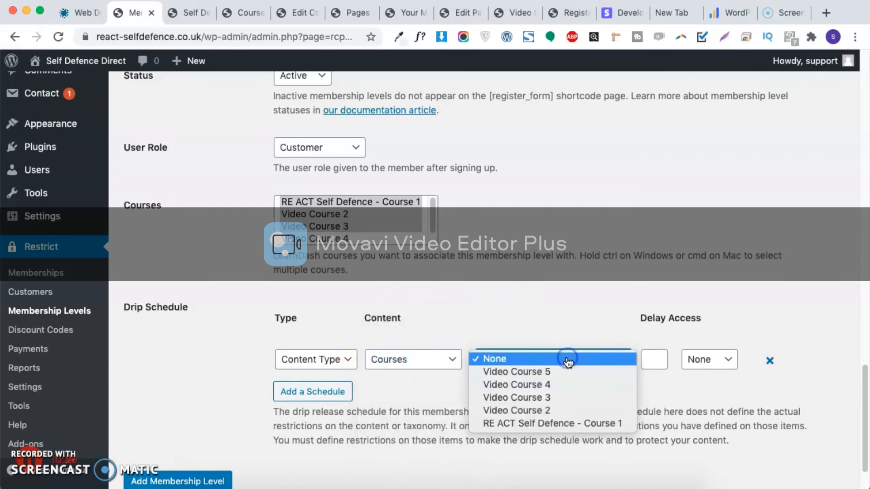
{"action": "left_click", "coordinate": [551, 424]}
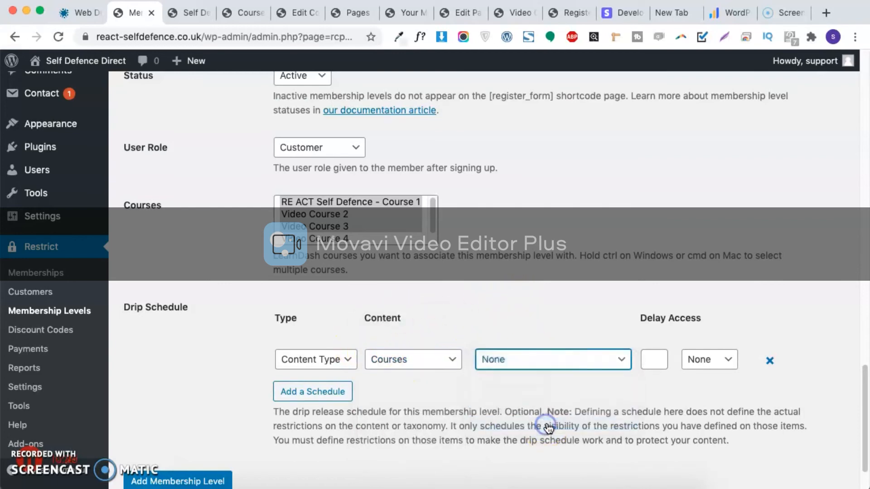
{"action": "left_click", "coordinate": [651, 359]}
{"action": "left_click", "coordinate": [658, 362]}
{"action": "left_click", "coordinate": [727, 360]}
{"action": "left_click", "coordinate": [707, 372]}
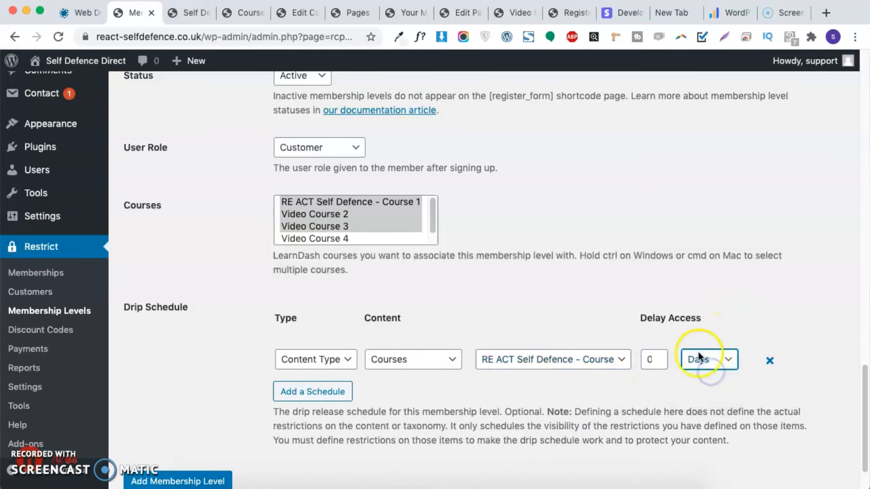
- Add a second drip schedule entry of type Content Type for the course Video Course 2, delaying access by 2 days
{"action": "left_click", "coordinate": [325, 393]}
{"action": "left_click", "coordinate": [311, 405]}
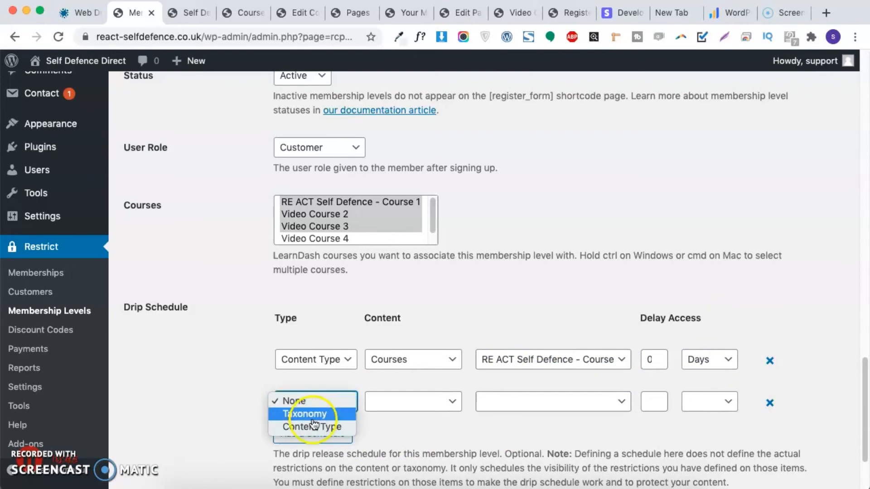
{"action": "left_click", "coordinate": [318, 425]}
{"action": "left_click", "coordinate": [395, 400]}
{"action": "left_click", "coordinate": [397, 442]}
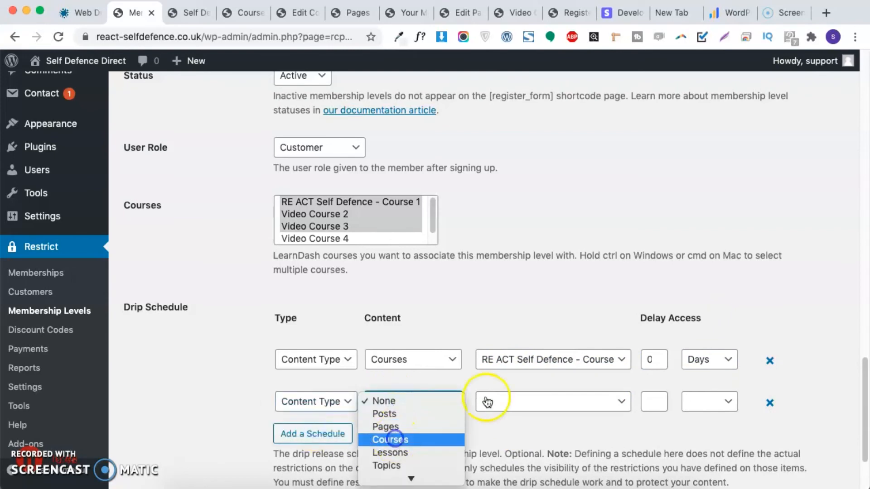
{"action": "left_click", "coordinate": [552, 401]}
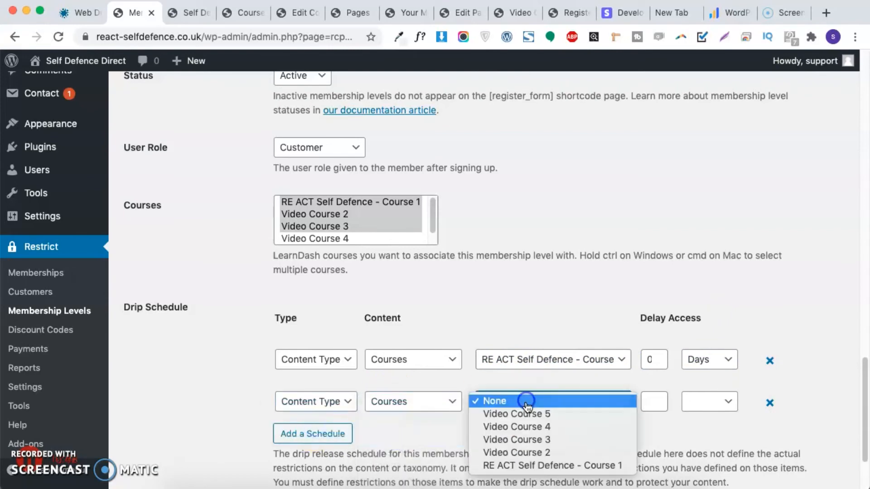
{"action": "left_click", "coordinate": [523, 453]}
{"action": "left_click", "coordinate": [650, 403]}
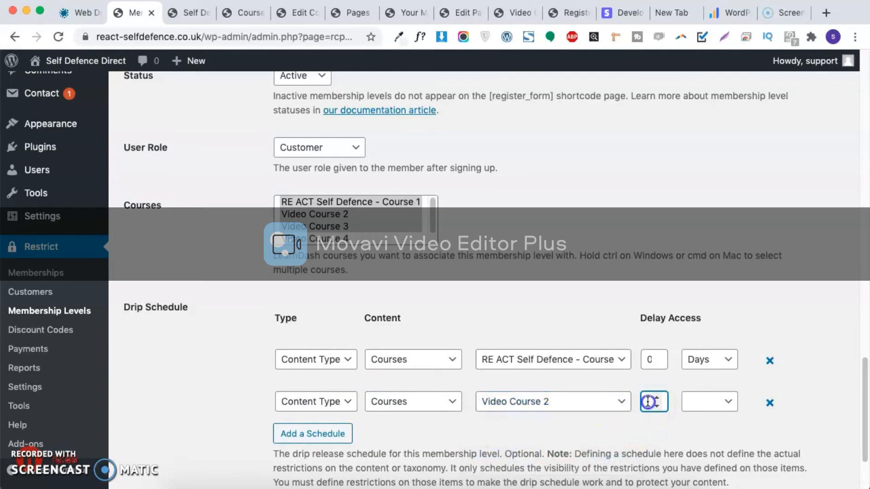
{"action": "type", "text": "2"}
{"action": "left_click", "coordinate": [705, 403]}
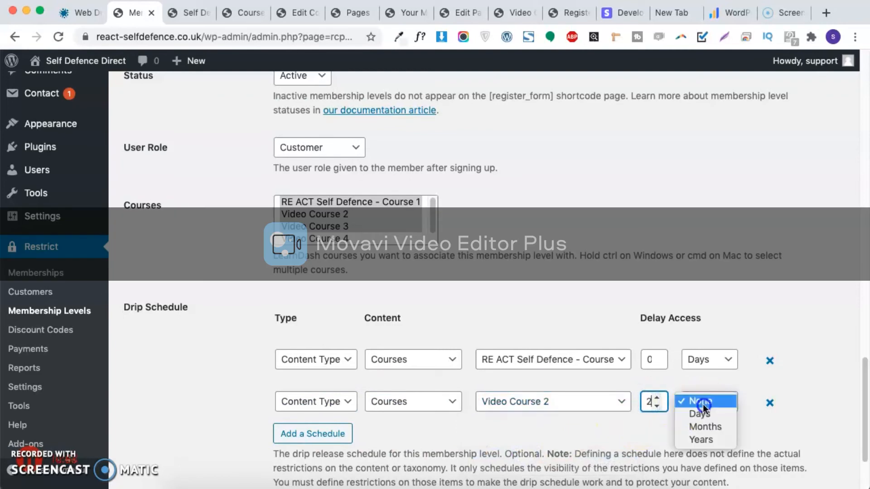
{"action": "left_click", "coordinate": [710, 415]}
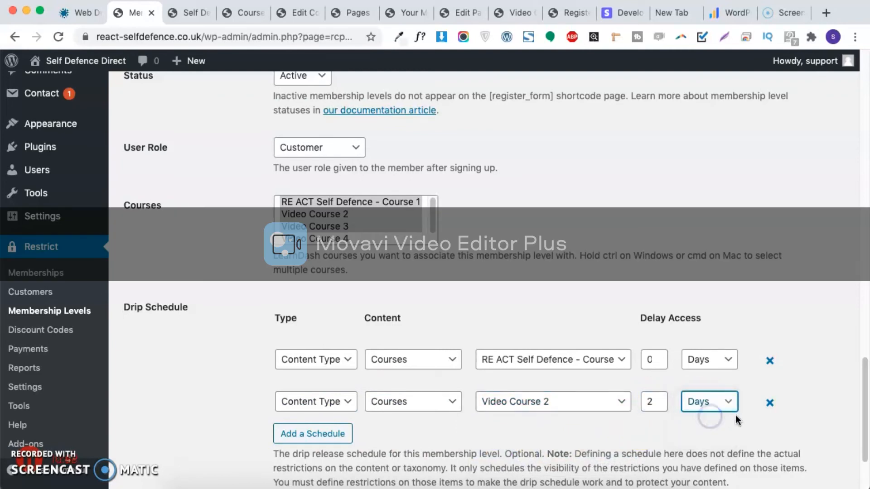
- Add a third drip schedule entry of type Content Type for the course Video Course 3, delaying access by 4 days
{"action": "left_click", "coordinate": [315, 434]}
{"action": "left_click", "coordinate": [319, 443]}
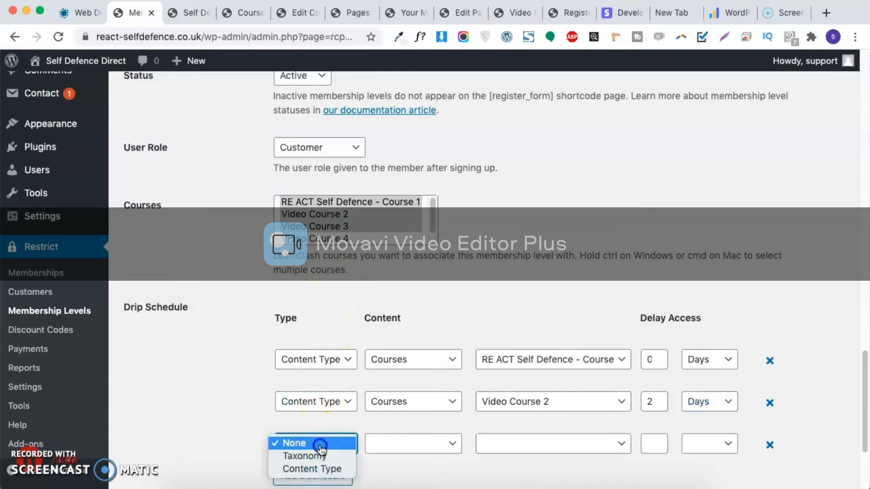
{"action": "left_click", "coordinate": [325, 470]}
{"action": "left_click", "coordinate": [394, 446]}
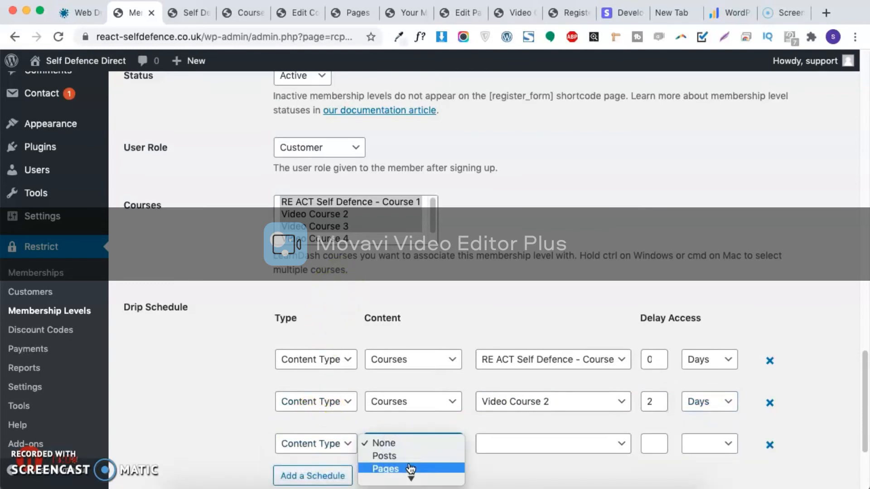
{"action": "left_click", "coordinate": [409, 458]}
{"action": "left_click", "coordinate": [521, 444]}
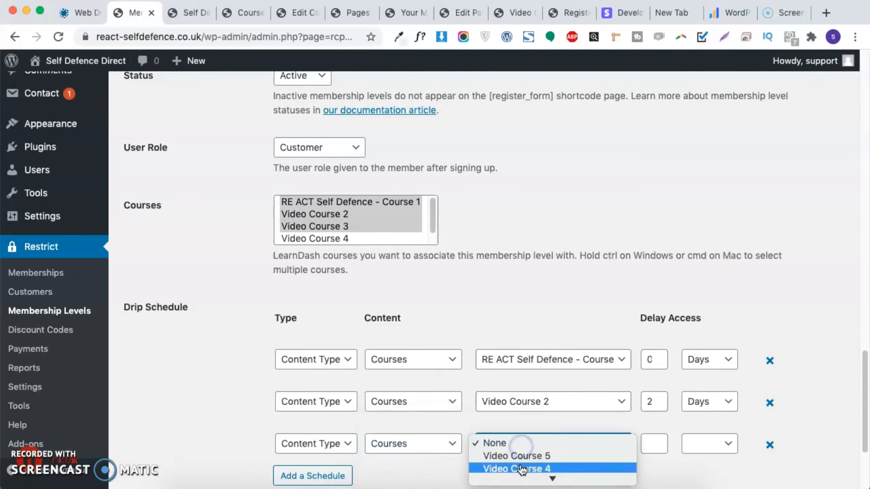
{"action": "left_click", "coordinate": [526, 450]}
{"action": "left_click", "coordinate": [645, 443]}
{"action": "type", "text": "4"}
{"action": "left_click", "coordinate": [710, 444]}
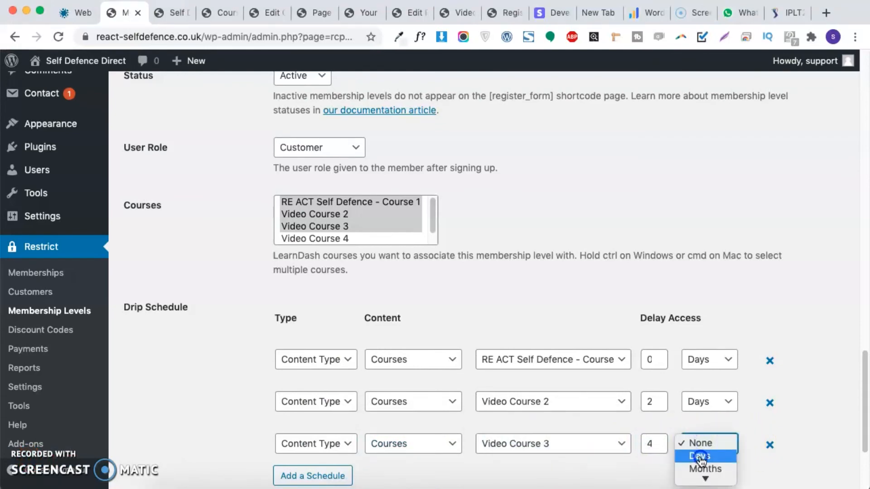
{"action": "left_click", "coordinate": [701, 457]}
- Save the new membership level and look through the list of membership levels
{"action": "scroll", "coordinate": [317, 427], "scroll_direction": "down", "scroll_amount": 3}
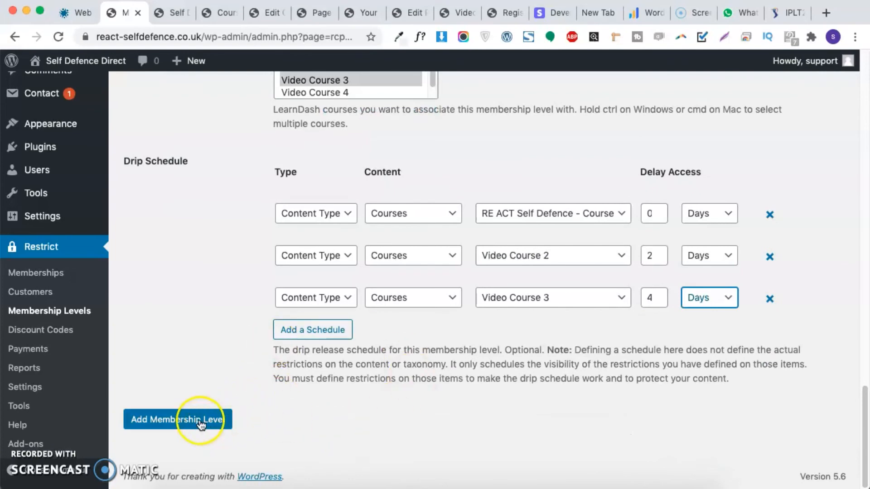
{"action": "left_click", "coordinate": [146, 417]}
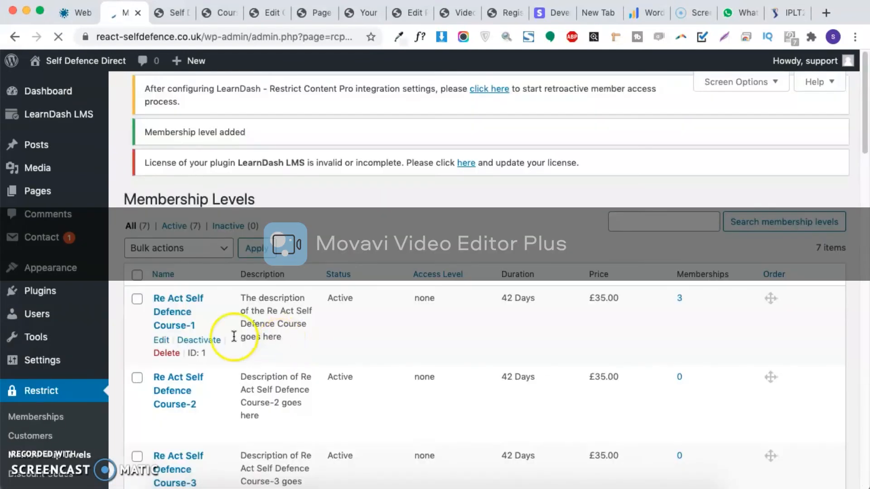
{"action": "scroll", "coordinate": [152, 322], "scroll_direction": "down", "scroll_amount": 8}
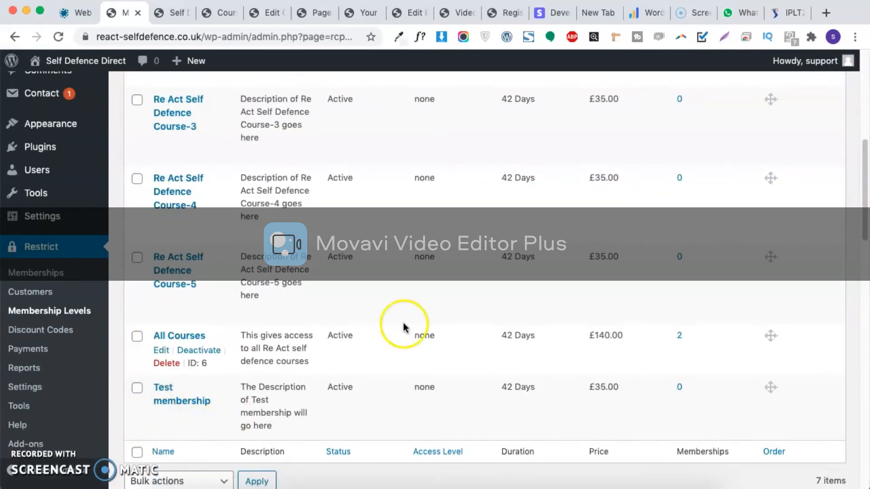
{"action": "scroll", "coordinate": [379, 278], "scroll_direction": "up", "scroll_amount": 8}
{"action": "scroll", "coordinate": [369, 268], "scroll_direction": "down", "scroll_amount": 15}
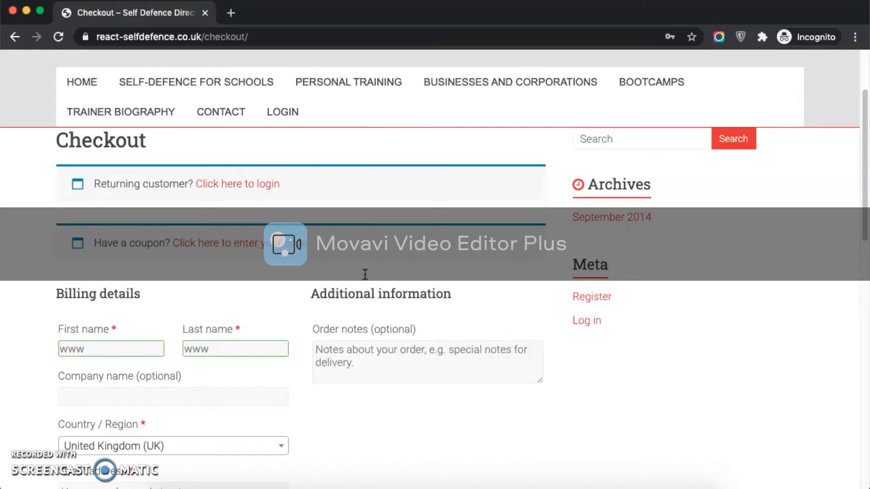
- In the incognito browser window, go from the checkout page to the site's registration page at react-selfdefence.co.uk/register/
{"action": "left_click_drag", "start_coordinate": [200, 36], "coordinate": [557, 36]}
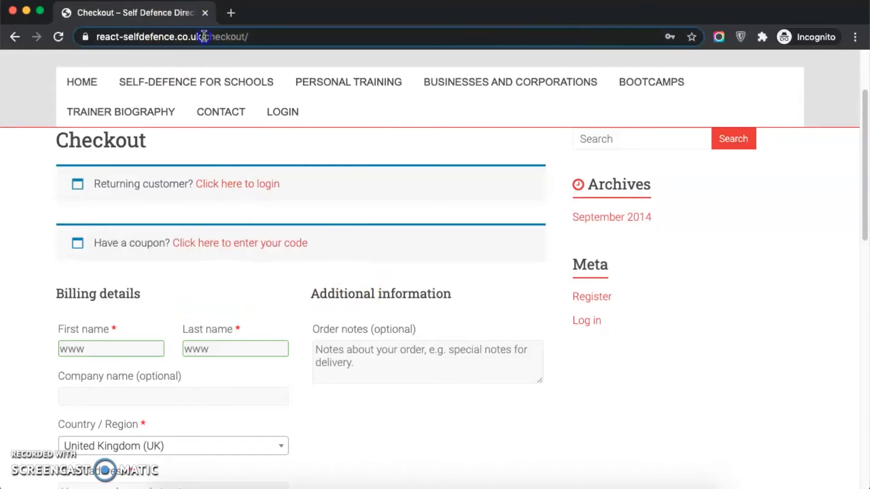
{"action": "key", "text": "BackSpace"}
{"action": "type", "text": "re"}
{"action": "key", "text": "Down"}
{"action": "key", "text": "Down"}
{"action": "key", "text": "Return"}
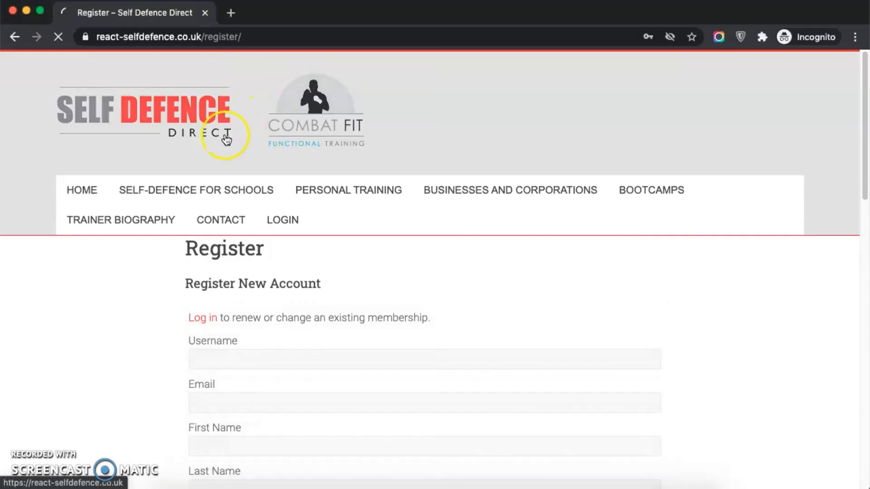
- Choose the Test membership level on the registration form and check its listed duration
{"action": "scroll", "coordinate": [245, 229], "scroll_direction": "down", "scroll_amount": 2}
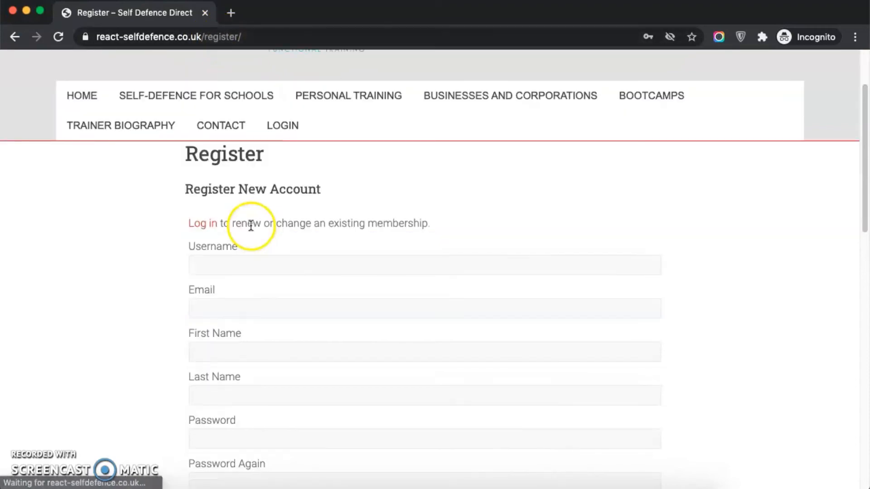
{"action": "scroll", "coordinate": [250, 225], "scroll_direction": "down", "scroll_amount": 13}
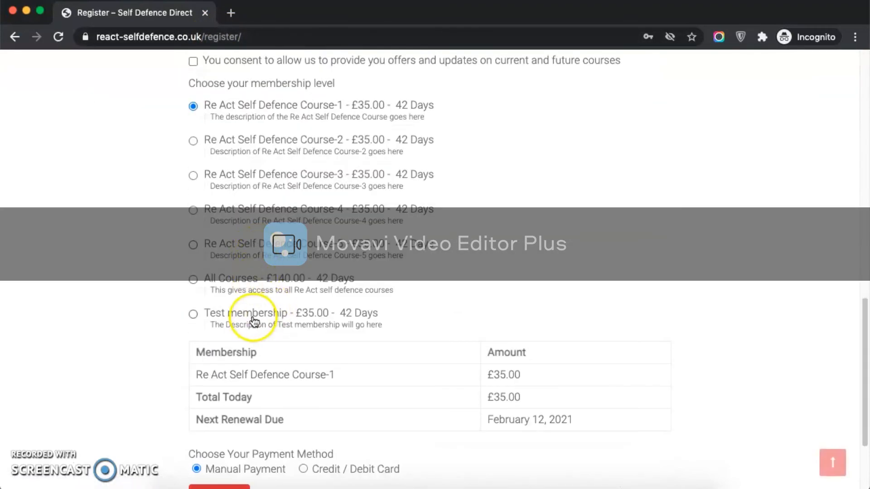
{"action": "left_click", "coordinate": [204, 318]}
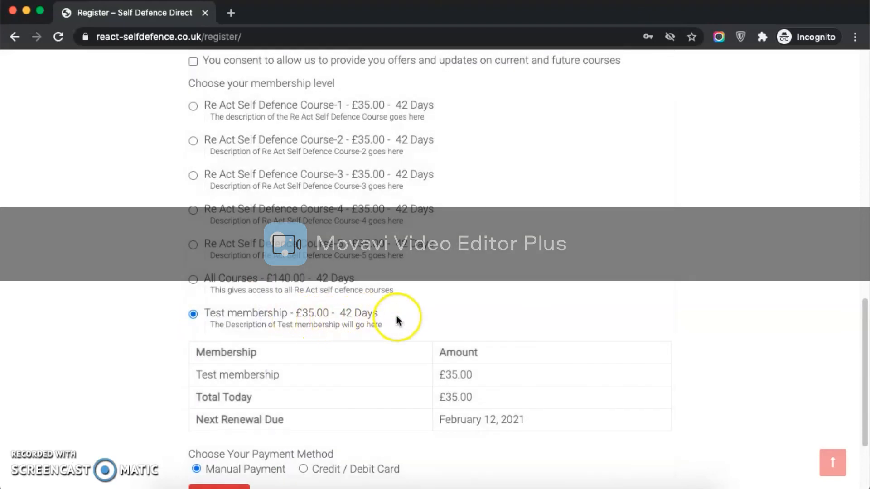
{"action": "left_click_drag", "start_coordinate": [398, 318], "coordinate": [328, 320]}
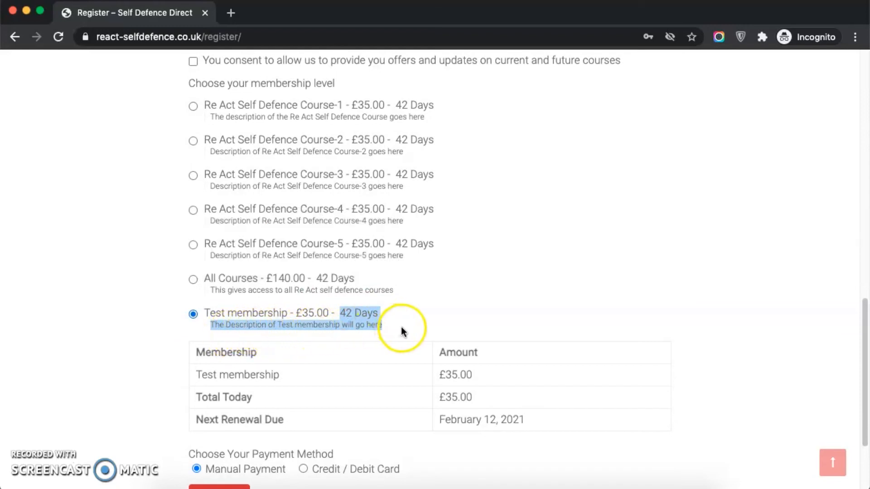
- Review the price and next renewal date in the membership summary, and choose Credit / Debit Card as the payment method
{"action": "scroll", "coordinate": [339, 337], "scroll_direction": "down", "scroll_amount": 2}
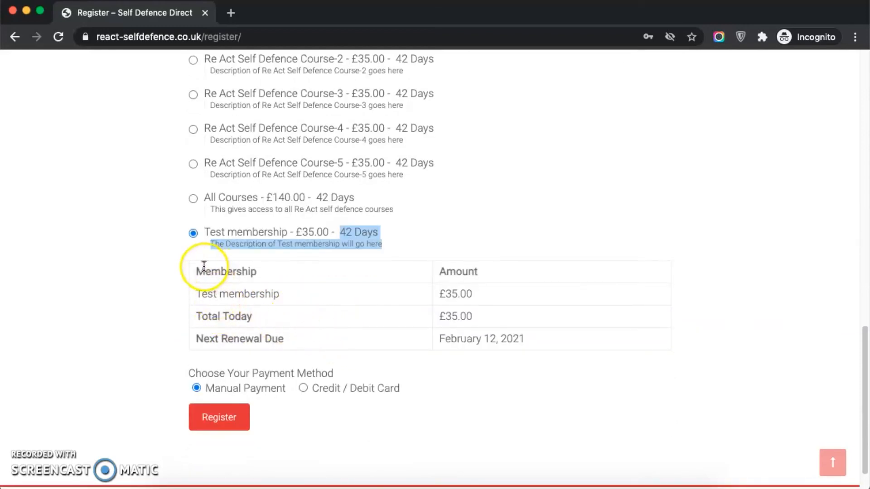
{"action": "left_click_drag", "start_coordinate": [178, 266], "coordinate": [499, 324]}
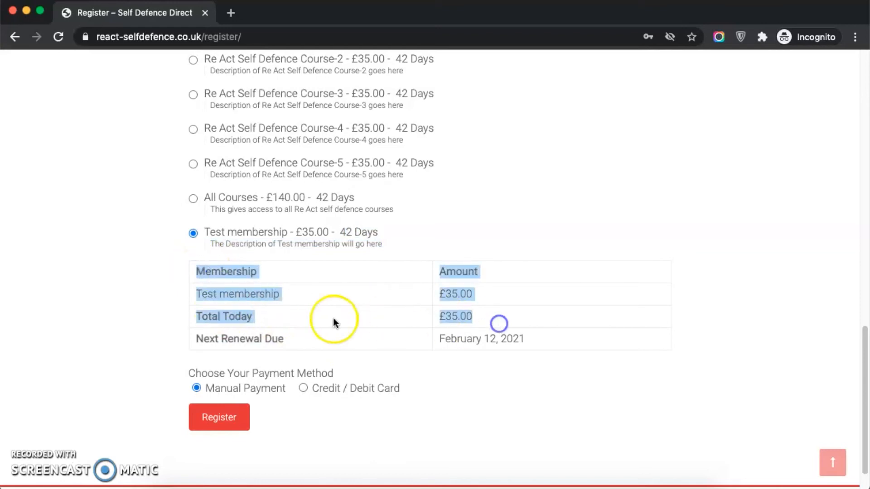
{"action": "left_click", "coordinate": [131, 313]}
{"action": "left_click_drag", "start_coordinate": [501, 295], "coordinate": [388, 293]}
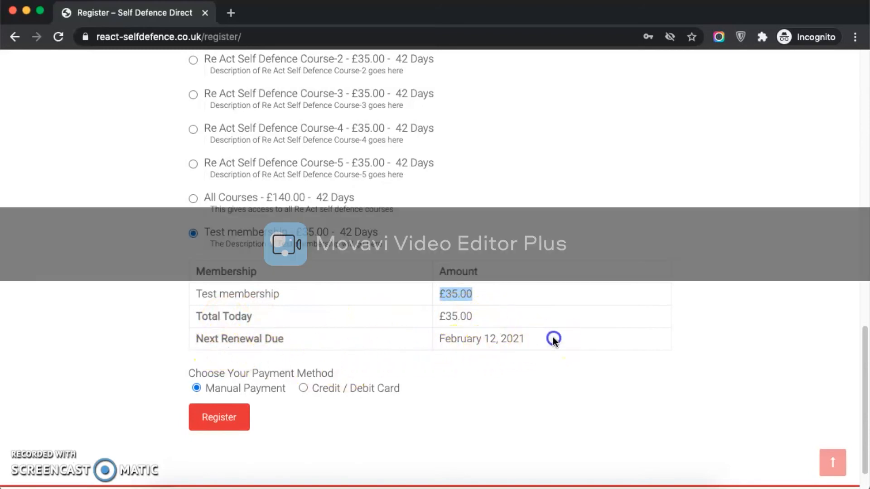
{"action": "left_click_drag", "start_coordinate": [550, 339], "coordinate": [439, 343]}
{"action": "left_click", "coordinate": [317, 389]}
- Fill in the registration form with the username testing.react, an e-mail address and the remaining student and parent details, keeping Test membership selected
{"action": "scroll", "coordinate": [319, 391], "scroll_direction": "down", "scroll_amount": 2}
{"action": "scroll", "coordinate": [321, 393], "scroll_direction": "up", "scroll_amount": 15}
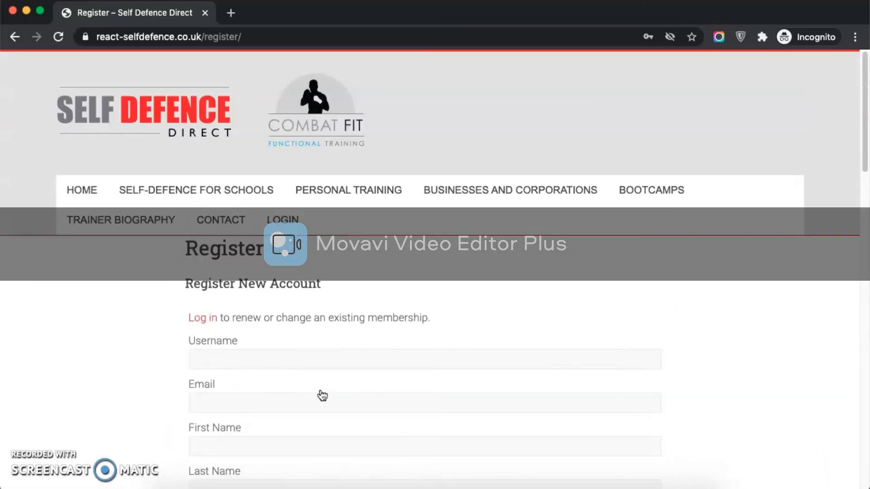
{"action": "left_click", "coordinate": [263, 358]}
{"action": "left_click", "coordinate": [320, 340]}
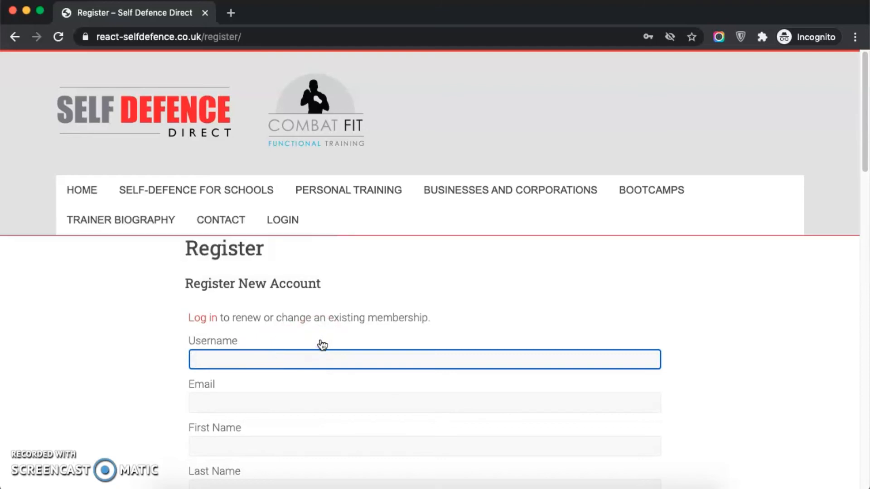
{"action": "left_click", "coordinate": [322, 353]}
{"action": "left_click", "coordinate": [301, 342]}
{"action": "scroll", "coordinate": [302, 346], "scroll_direction": "down", "scroll_amount": 1}
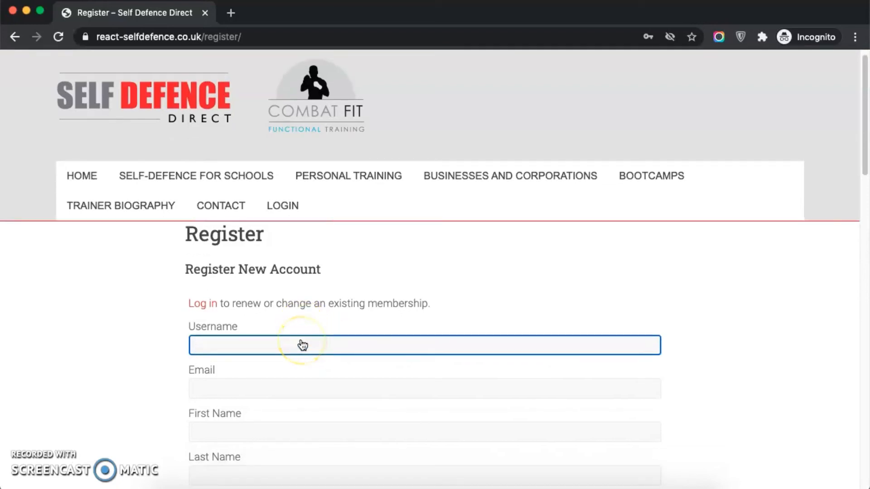
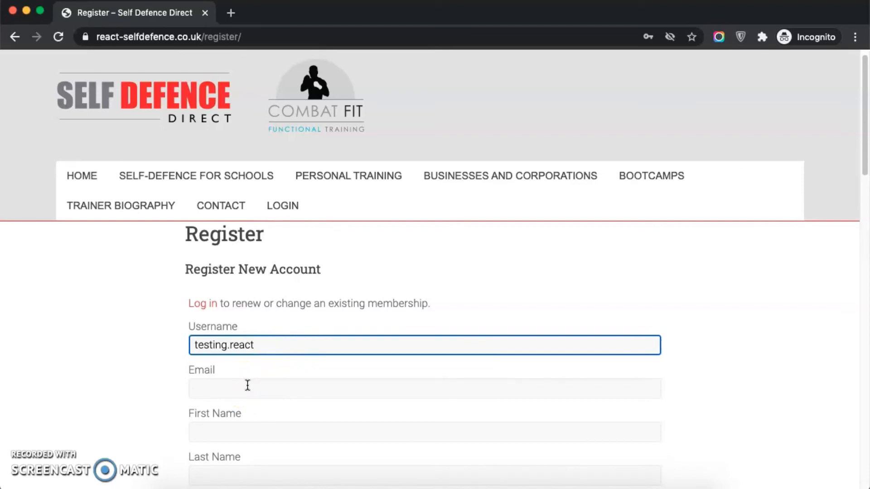
{"action": "left_click", "coordinate": [248, 385]}
{"action": "type", "text": "testin"}
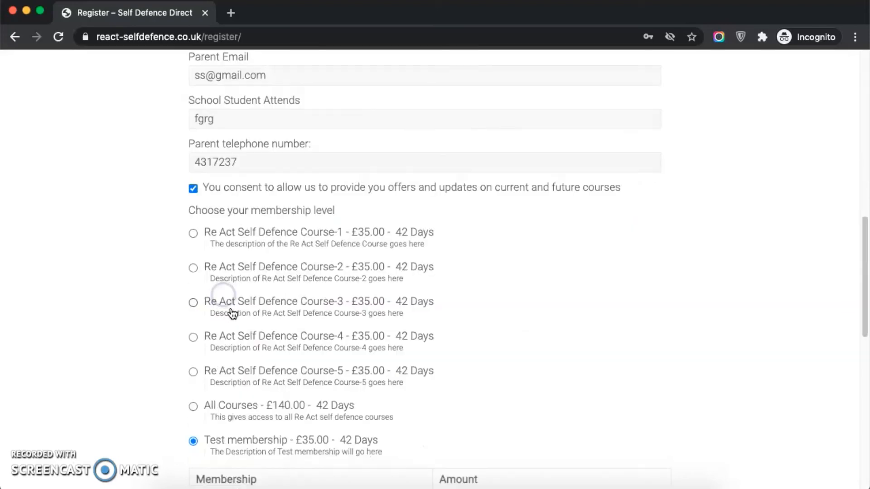
{"action": "left_click", "coordinate": [229, 448]}
- Fill in the payment details with a name on card, the Stripe test card number, expiry 12/22, the security code and the ZIP code
{"action": "scroll", "coordinate": [257, 426], "scroll_direction": "down", "scroll_amount": 1}
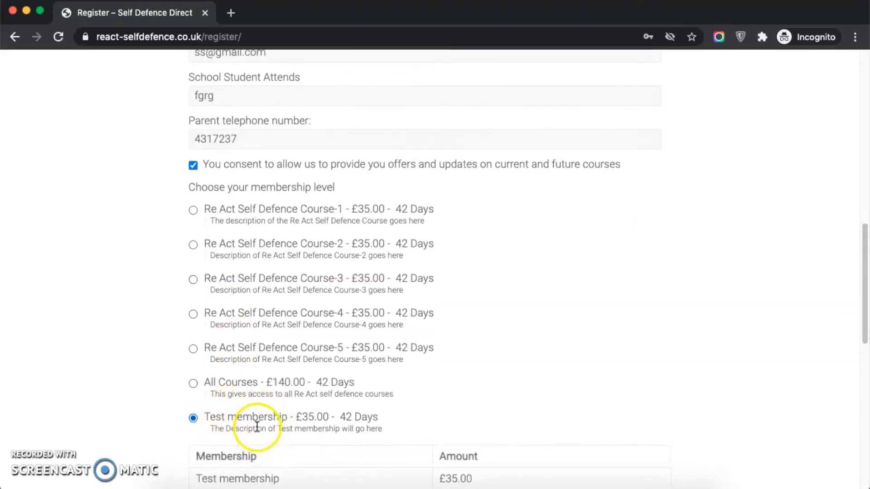
{"action": "scroll", "coordinate": [257, 427], "scroll_direction": "down", "scroll_amount": 5}
{"action": "scroll", "coordinate": [265, 301], "scroll_direction": "down", "scroll_amount": 6}
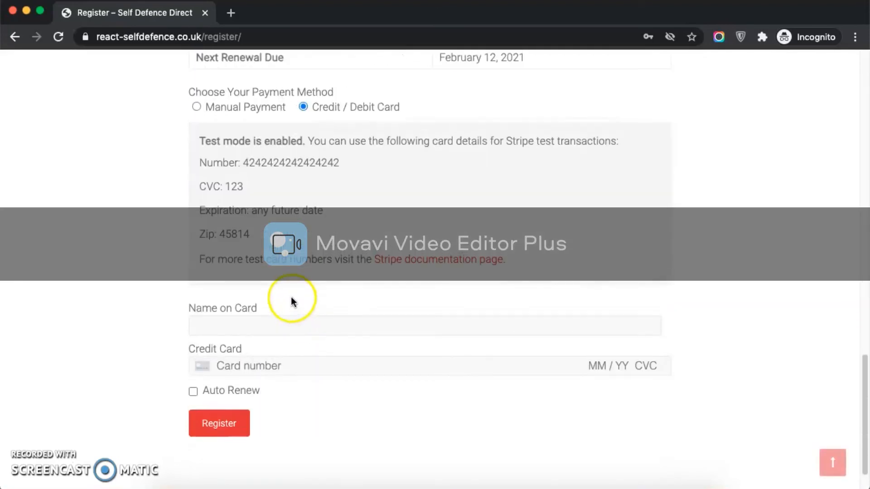
{"action": "scroll", "coordinate": [291, 303], "scroll_direction": "up", "scroll_amount": 1}
{"action": "left_click_drag", "start_coordinate": [243, 179], "coordinate": [348, 184]}
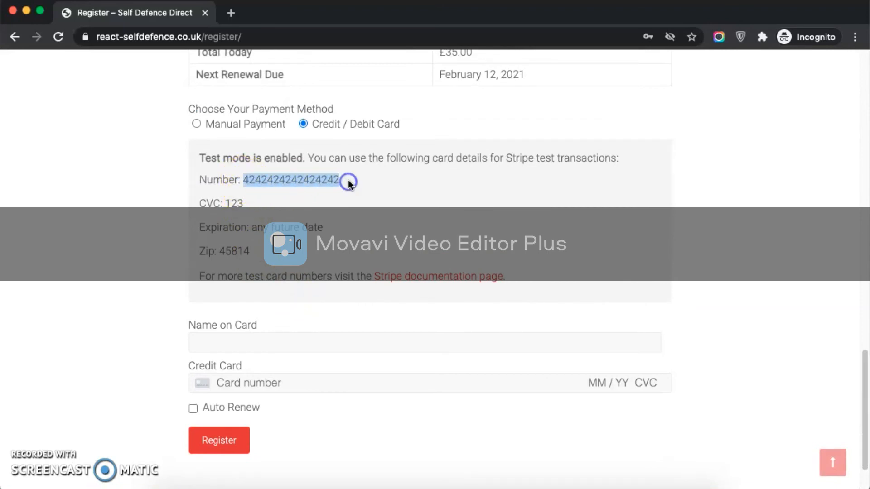
{"action": "left_click", "coordinate": [267, 343]}
{"action": "type", "text": "chjgfhj"}
{"action": "left_click", "coordinate": [392, 387]}
{"action": "key", "text": "super+v"}
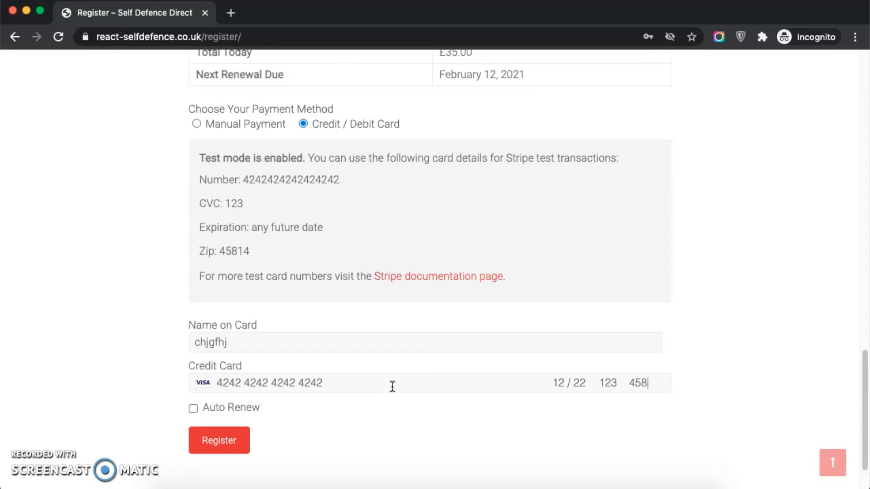
{"action": "type", "text": "14"}
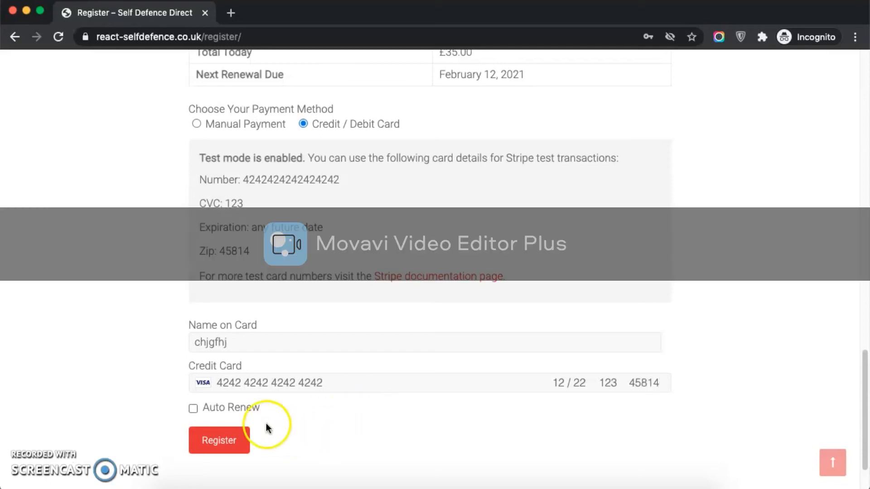
- Enable Auto Renew, submit the registration, and check which account is logged in on the welcome page
{"action": "left_click", "coordinate": [219, 410]}
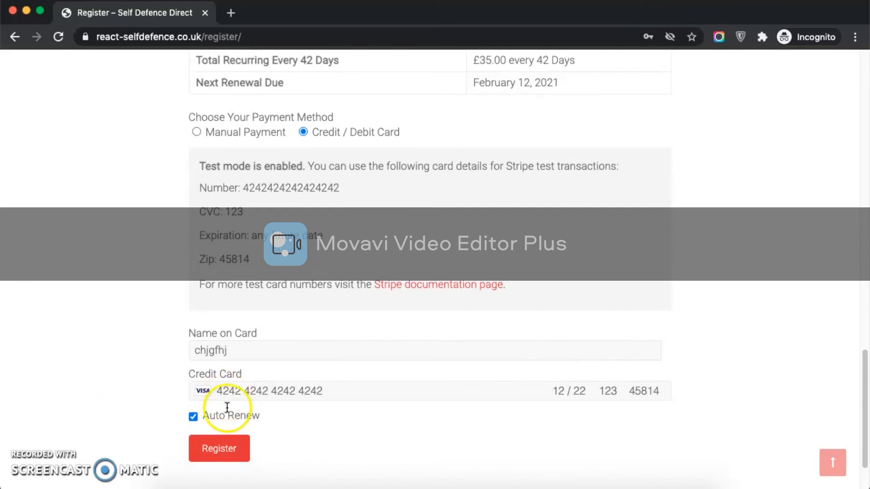
{"action": "left_click", "coordinate": [221, 448]}
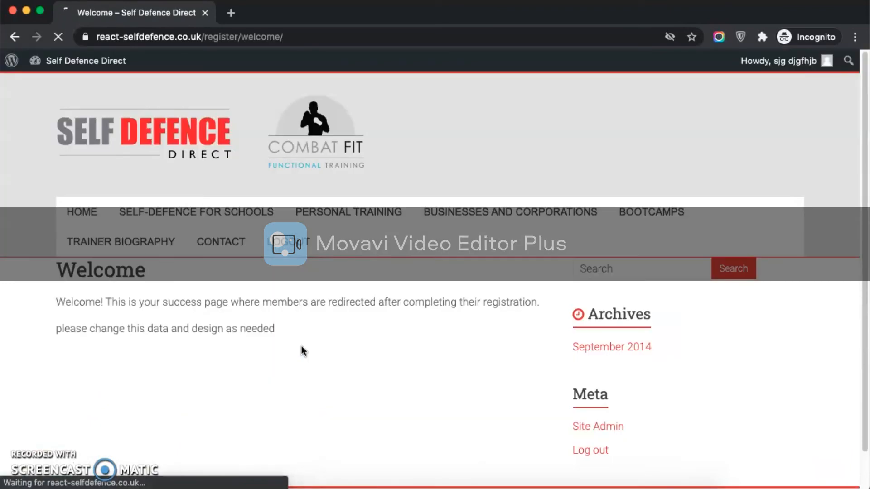
{"action": "mouse_move", "coordinate": [754, 62]}
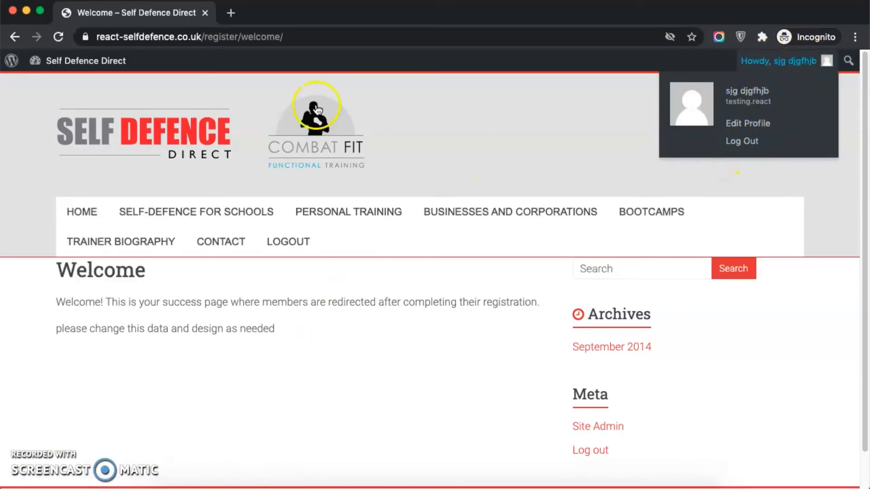
- Go to the site's scheduled content page at react-selfdefence.co.uk/scheduled-content/ and point out its address
{"action": "left_click_drag", "start_coordinate": [207, 39], "coordinate": [371, 40]}
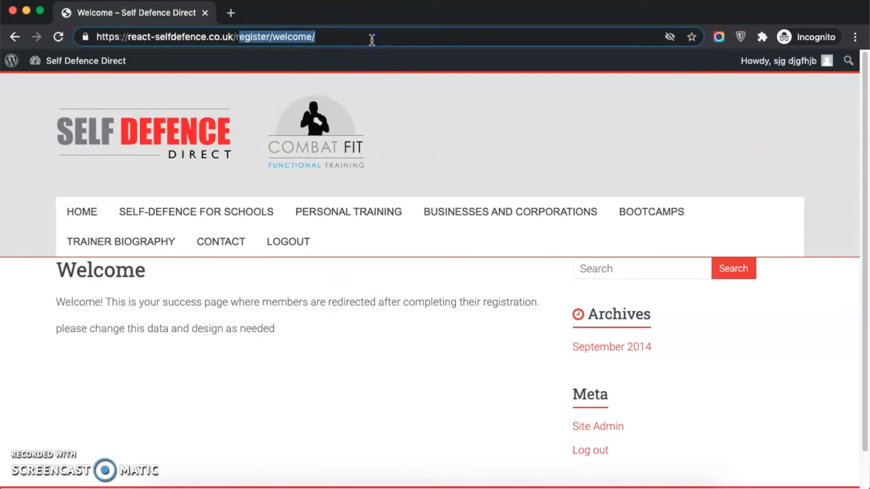
{"action": "left_click", "coordinate": [372, 40]}
{"action": "key", "text": "BackSpace"}
{"action": "key", "text": "BackSpace"}
{"action": "key", "text": "BackSpace"}
{"action": "key", "text": "BackSpace"}
{"action": "key", "text": "BackSpace"}
{"action": "key", "text": "BackSpace"}
{"action": "key", "text": "BackSpace"}
{"action": "key", "text": "BackSpace"}
{"action": "key", "text": "BackSpace"}
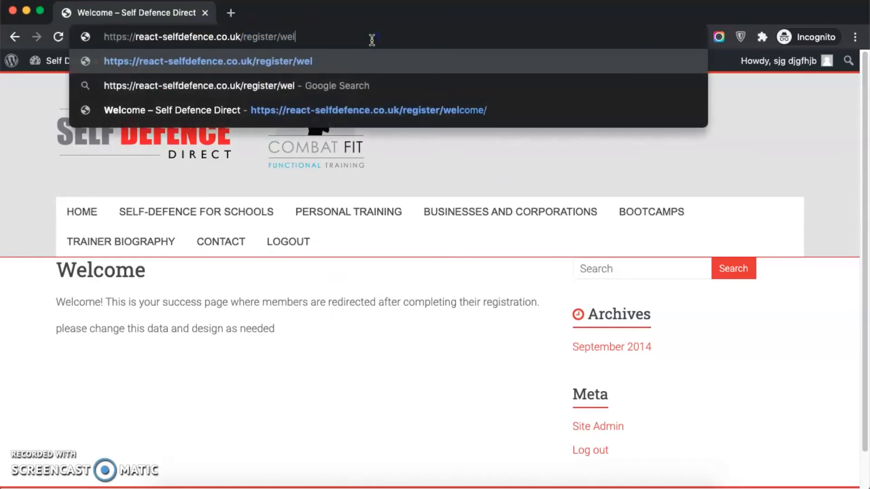
{"action": "key", "text": "BackSpace"}
{"action": "key", "text": "BackSpace"}
{"action": "key", "text": "BackSpace"}
{"action": "key", "text": "BackSpace"}
{"action": "key", "text": "BackSpace"}
{"action": "key", "text": "BackSpace"}
{"action": "key", "text": "BackSpace"}
{"action": "key", "text": "BackSpace"}
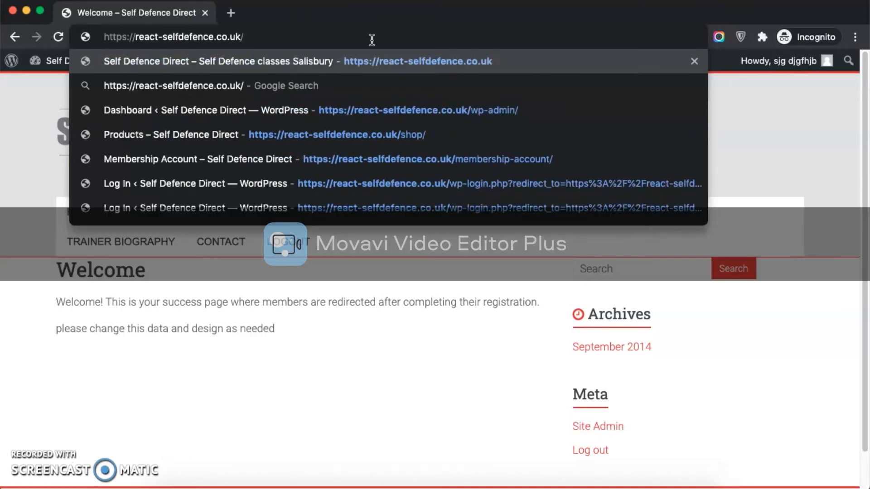
{"action": "type", "text": "sc"}
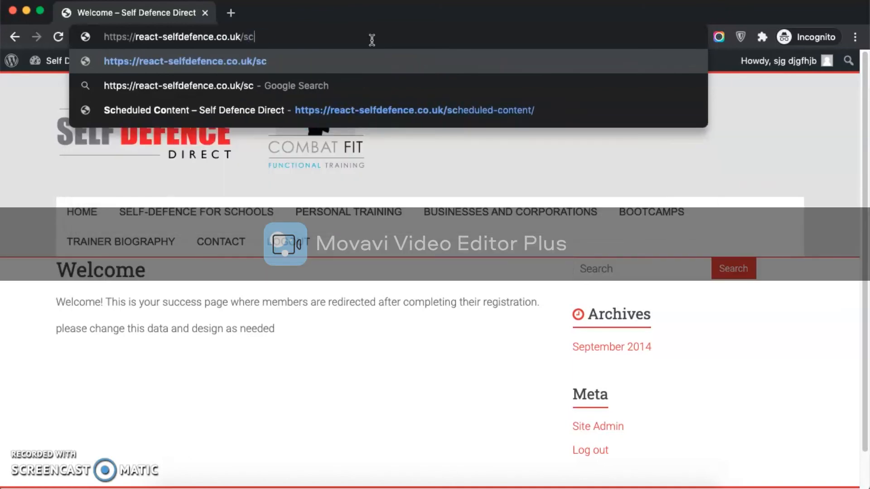
{"action": "key", "text": "Down"}
{"action": "key", "text": "Down"}
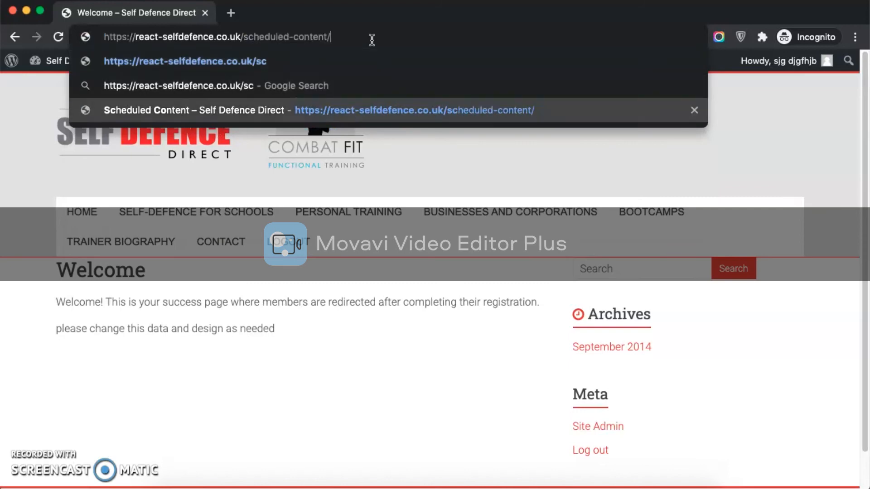
{"action": "key", "text": "Return"}
{"action": "left_click", "coordinate": [371, 40]}
{"action": "left_click_drag", "start_coordinate": [332, 39], "coordinate": [204, 37]}
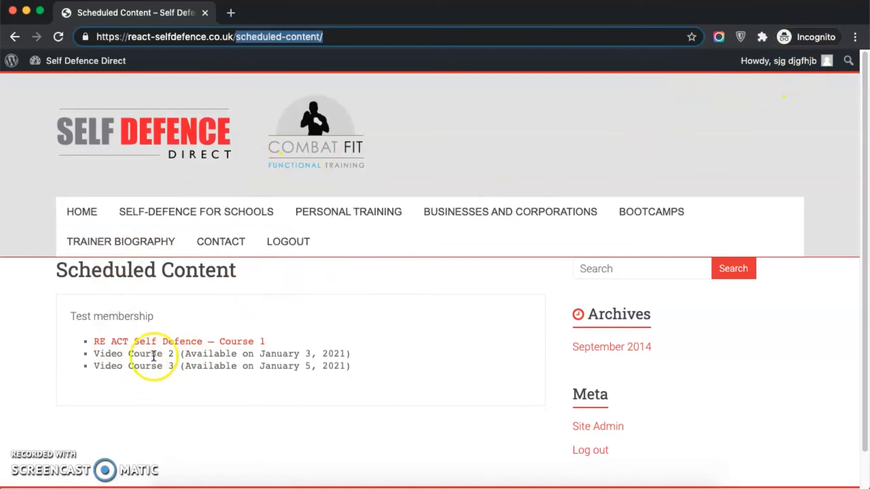
- Open RE ACT Self Defence – Course 1 in a new tab and review the availability dates of Video Course 2 and Video Course 3
{"action": "left_click", "coordinate": [180, 344], "text": "super"}
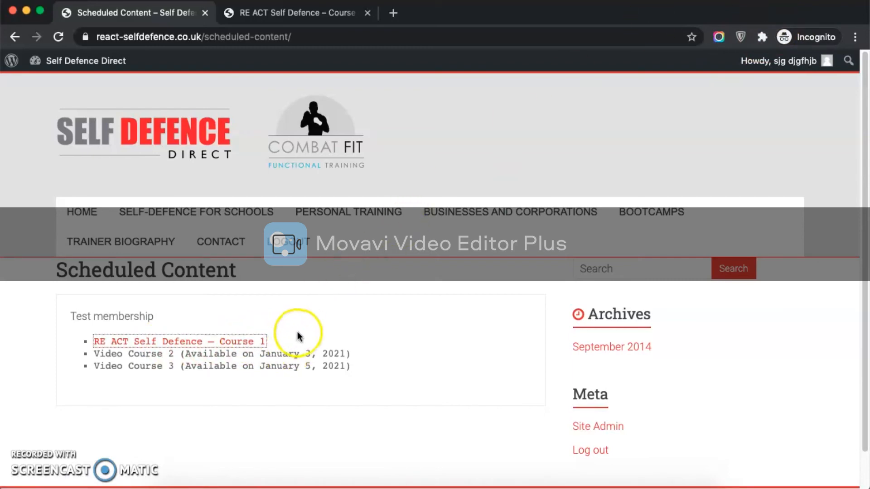
{"action": "left_click_drag", "start_coordinate": [299, 335], "coordinate": [275, 338]}
{"action": "left_click_drag", "start_coordinate": [95, 353], "coordinate": [181, 356]}
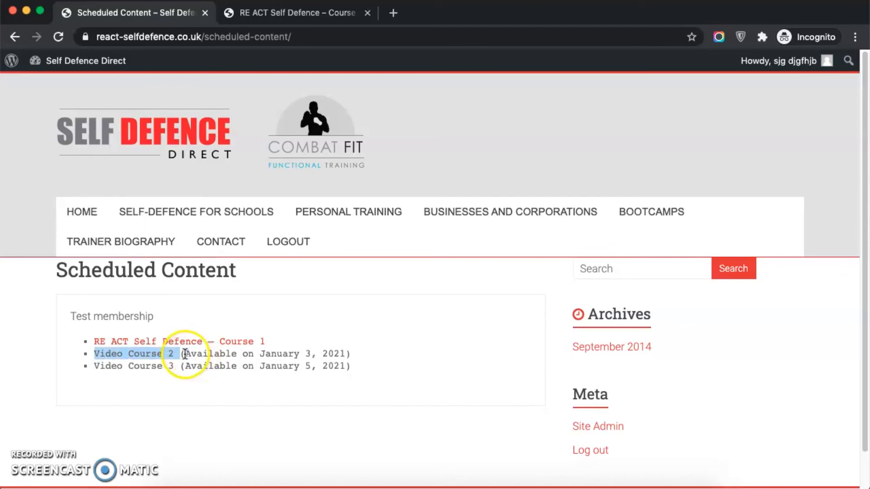
{"action": "left_click_drag", "start_coordinate": [185, 354], "coordinate": [309, 354]}
{"action": "left_click_drag", "start_coordinate": [95, 367], "coordinate": [328, 389]}
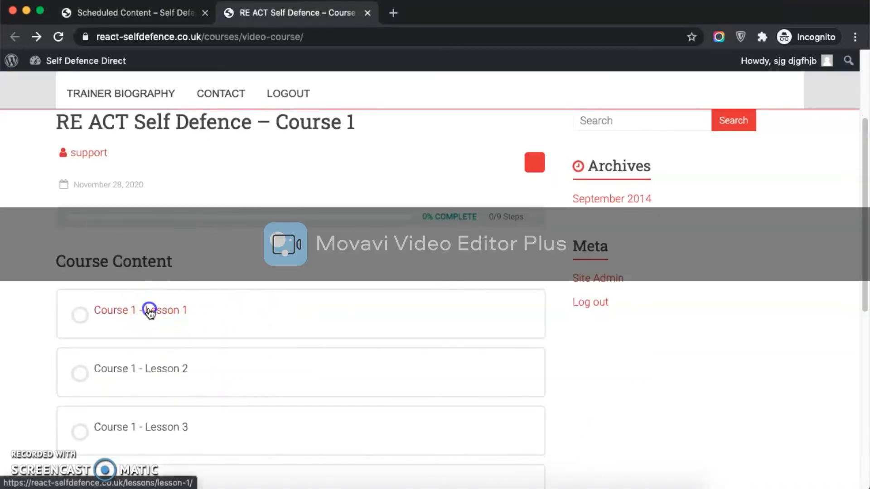
- Open Course 1 - Lesson 1 from the course content and look through its text and video
{"action": "left_click", "coordinate": [149, 311]}
{"action": "scroll", "coordinate": [155, 303], "scroll_direction": "down", "scroll_amount": 10}
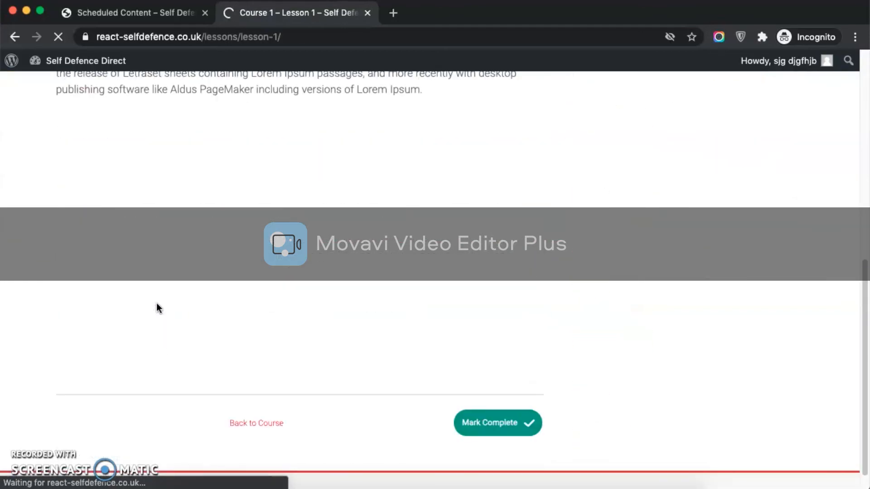
{"action": "scroll", "coordinate": [272, 282], "scroll_direction": "up", "scroll_amount": 5}
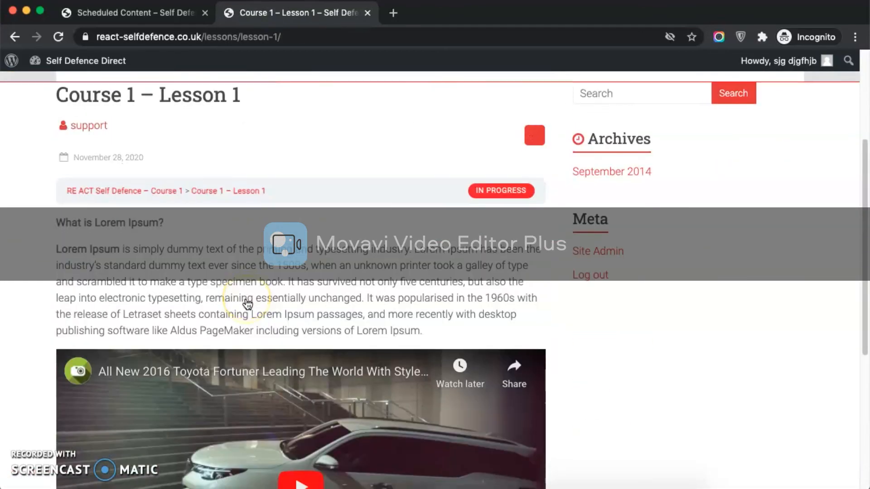
{"action": "scroll", "coordinate": [247, 304], "scroll_direction": "down", "scroll_amount": 4}
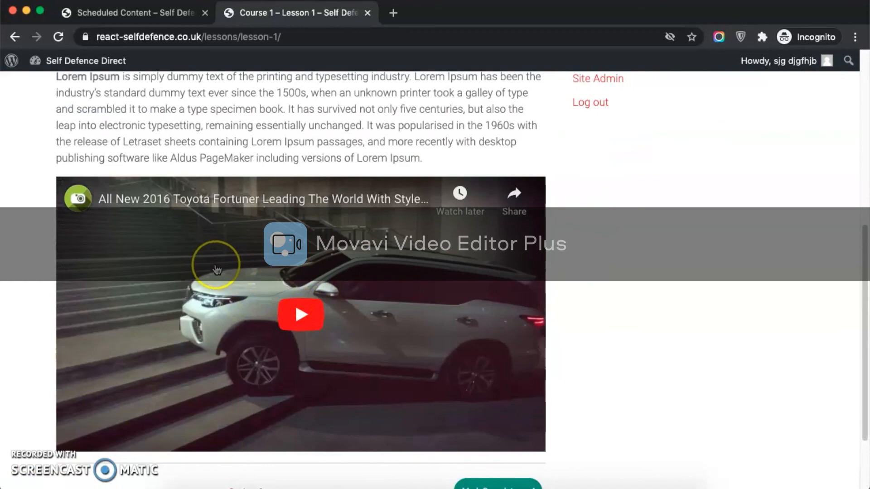
{"action": "scroll", "coordinate": [218, 272], "scroll_direction": "down", "scroll_amount": 2}
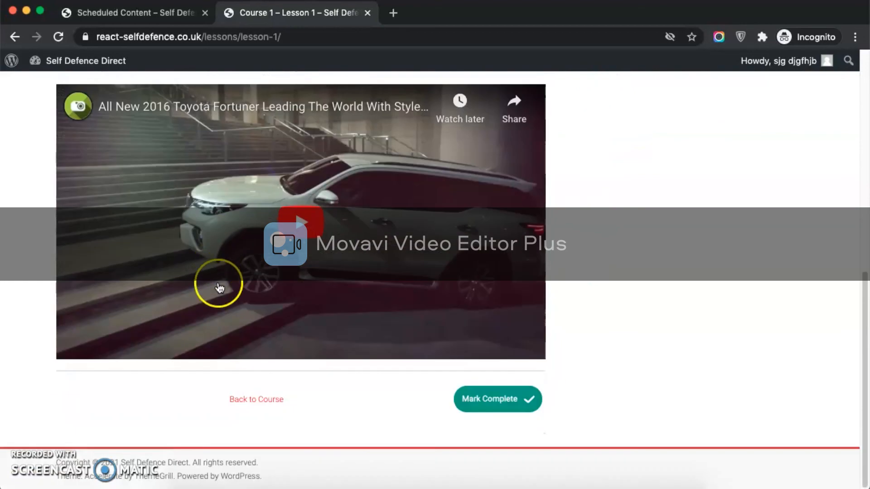
- Mark Course 1 - Lesson 1 as complete and look through the Lesson 2 page
{"action": "left_click", "coordinate": [498, 400]}
{"action": "scroll", "coordinate": [127, 408], "scroll_direction": "down", "scroll_amount": 6}
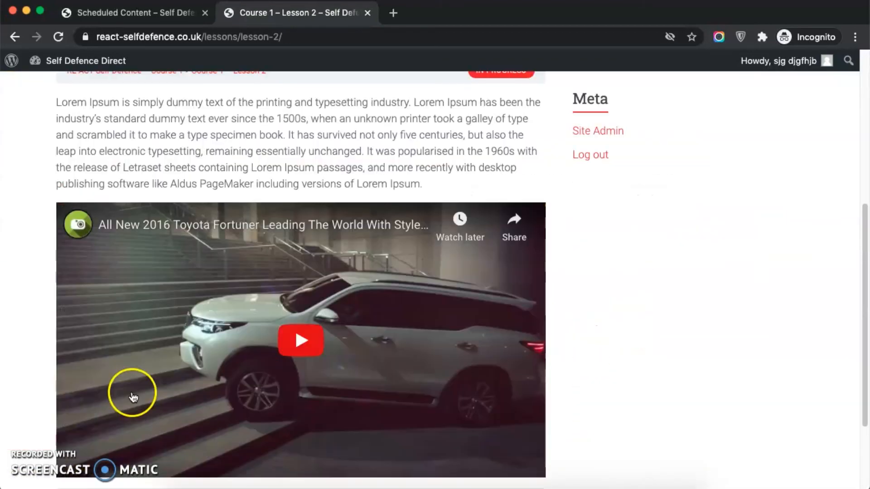
{"action": "scroll", "coordinate": [150, 403], "scroll_direction": "down", "scroll_amount": 3}
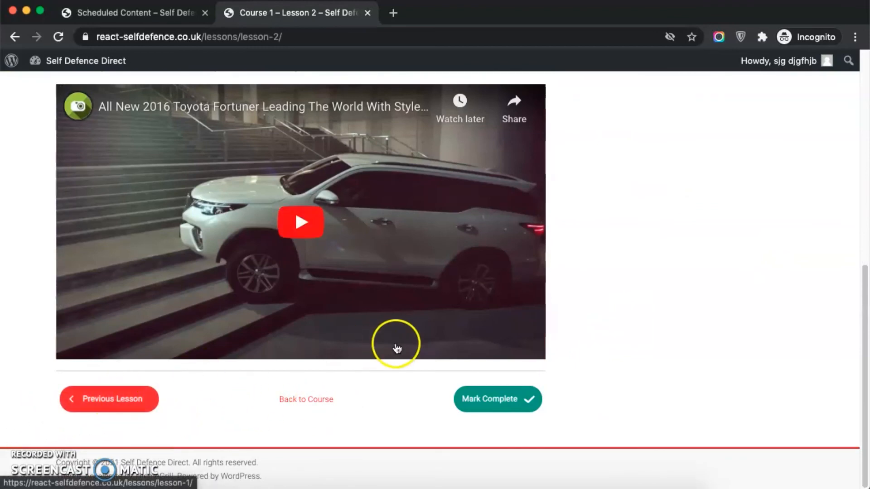
- Mark Course 1 - Lesson 2 as complete and look through the Lesson 3 page
{"action": "left_click", "coordinate": [497, 401]}
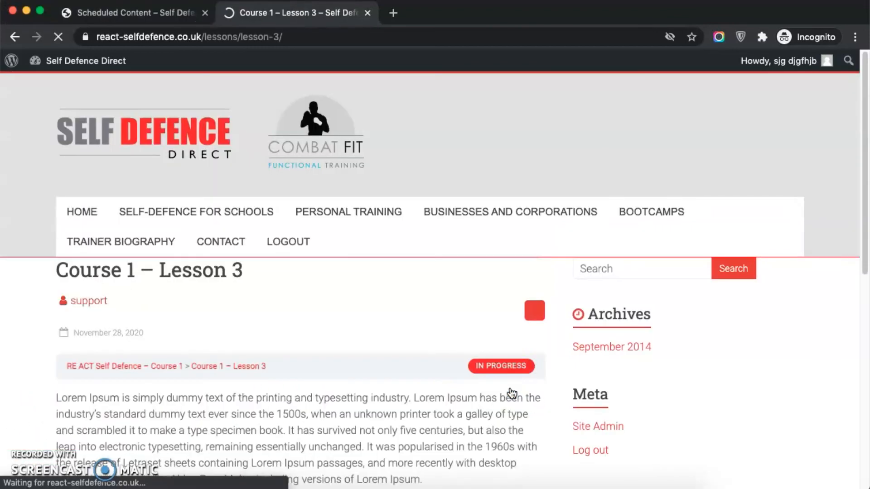
{"action": "left_click_drag", "start_coordinate": [153, 272], "coordinate": [305, 281]}
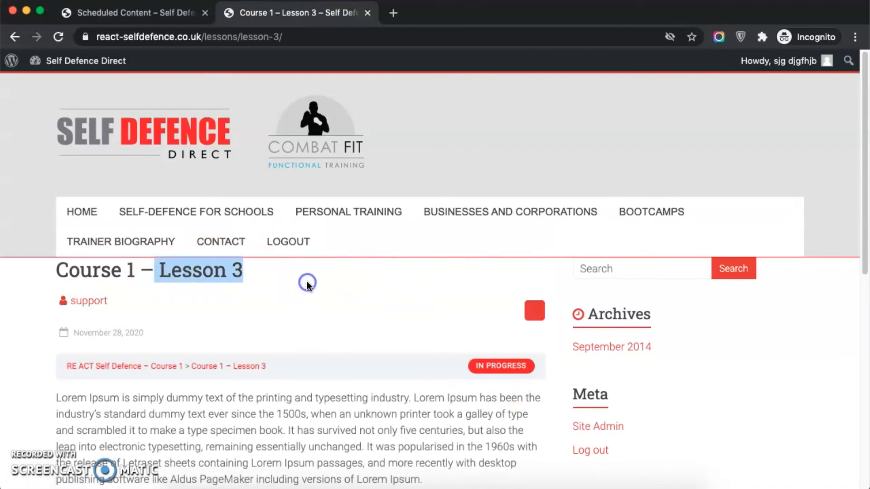
{"action": "scroll", "coordinate": [305, 288], "scroll_direction": "down", "scroll_amount": 10}
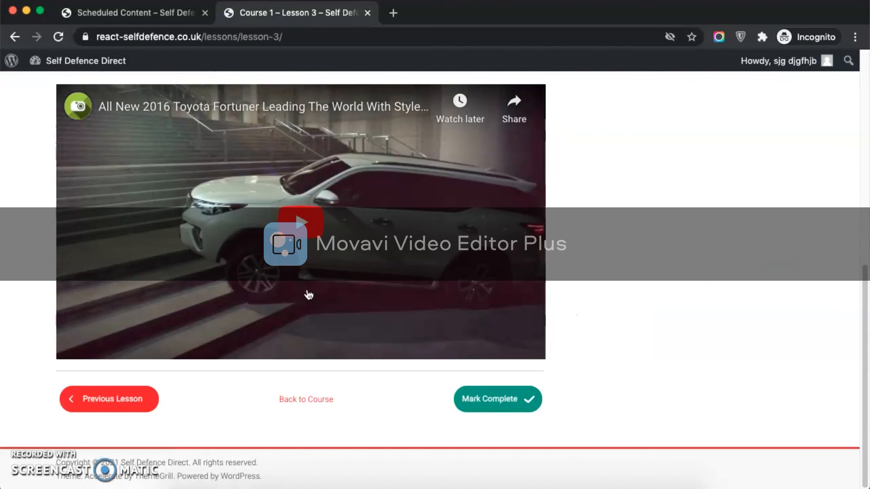
{"action": "scroll", "coordinate": [230, 356], "scroll_direction": "up", "scroll_amount": 10}
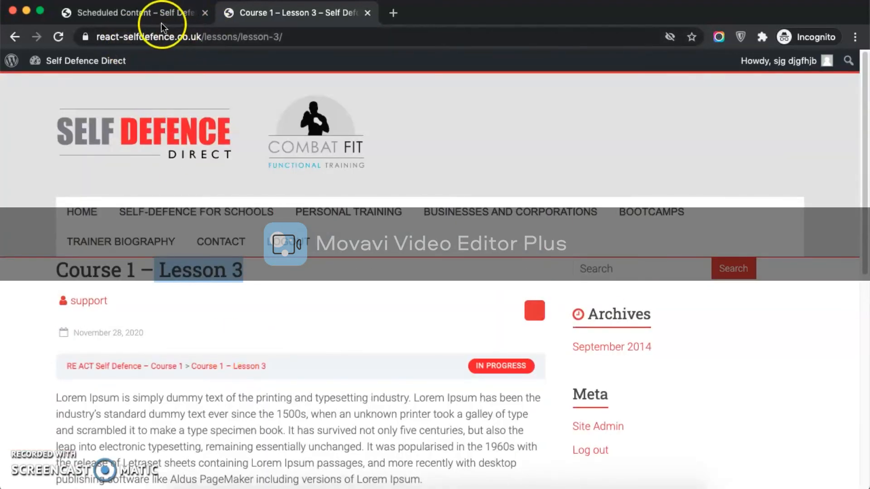
- Point out Video Course 2 on the scheduled content page and load its course address directly at react-selfdefence.co.uk/courses/video-course-2/
{"action": "left_click", "coordinate": [159, 13]}
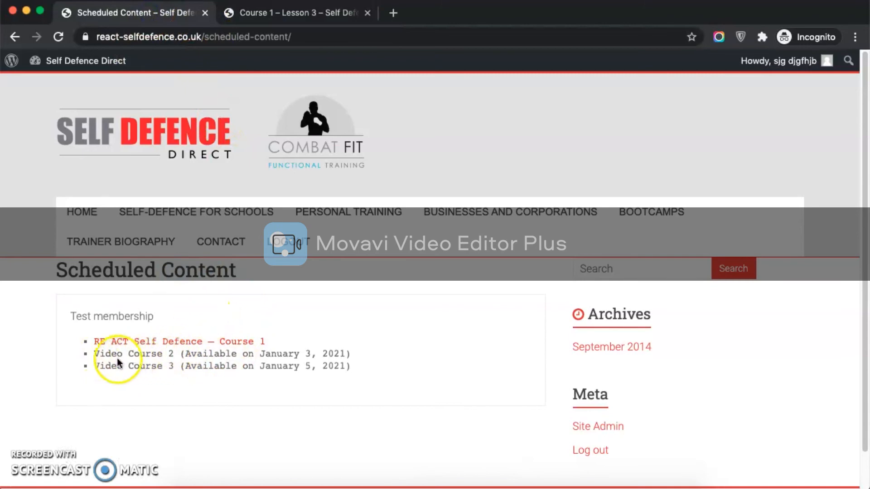
{"action": "left_click_drag", "start_coordinate": [94, 354], "coordinate": [180, 349]}
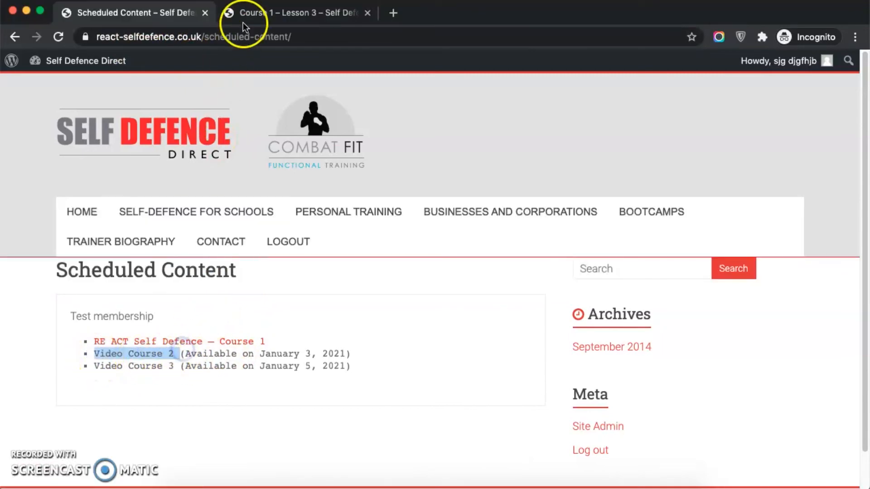
{"action": "left_click", "coordinate": [290, 14]}
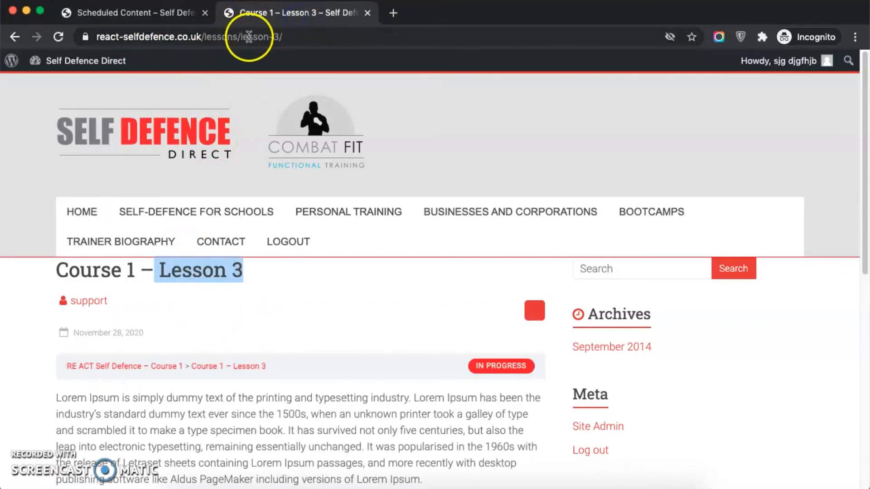
{"action": "left_click_drag", "start_coordinate": [210, 40], "coordinate": [418, 43]}
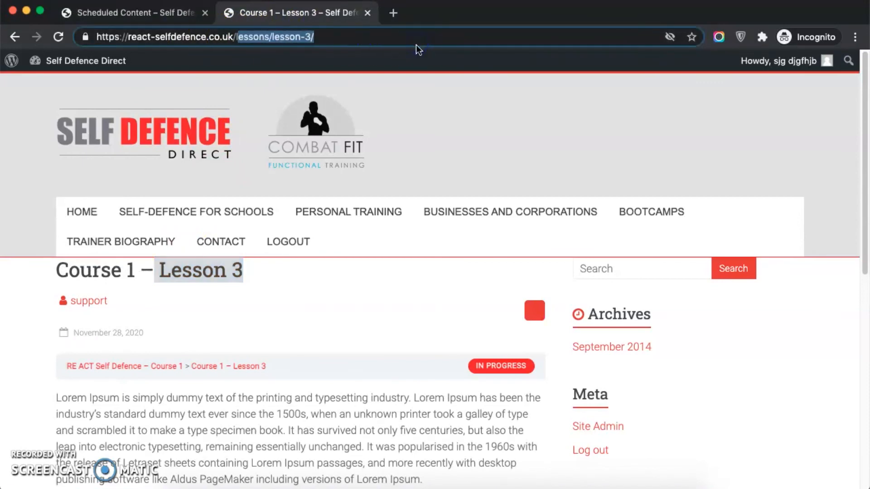
{"action": "key", "text": "BackSpace"}
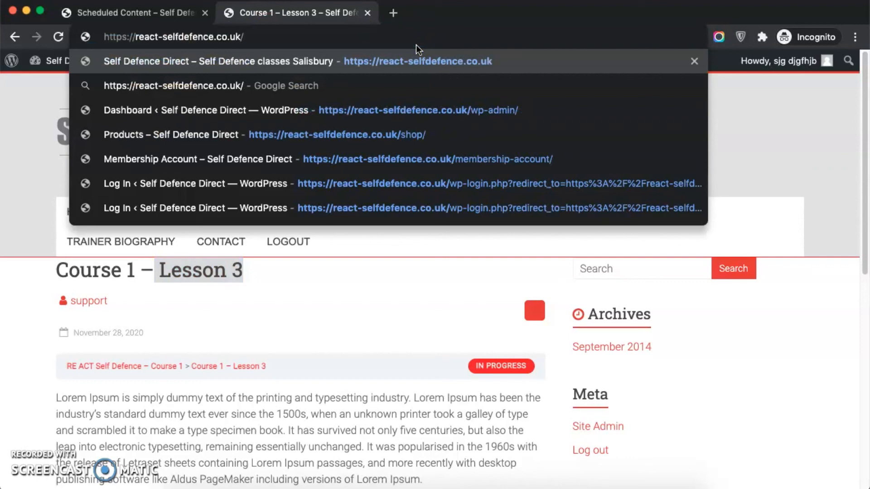
{"action": "type", "text": "cou"}
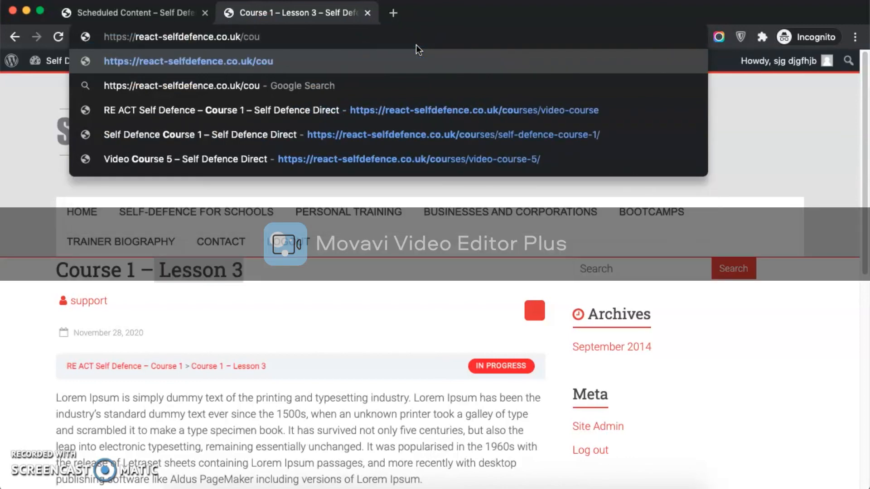
{"action": "key", "text": "Down"}
{"action": "key", "text": "Down"}
{"action": "key", "text": "Down"}
{"action": "key", "text": "Down"}
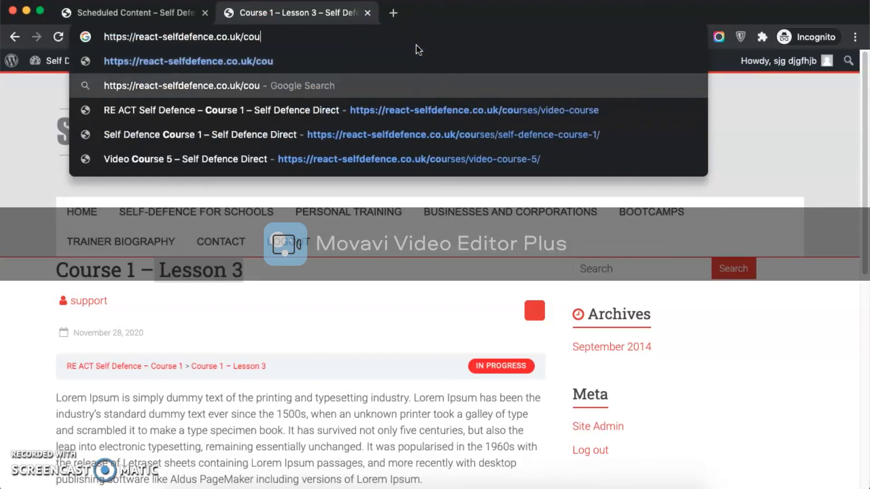
{"action": "key", "text": "BackSpace"}
{"action": "key", "text": "BackSpace"}
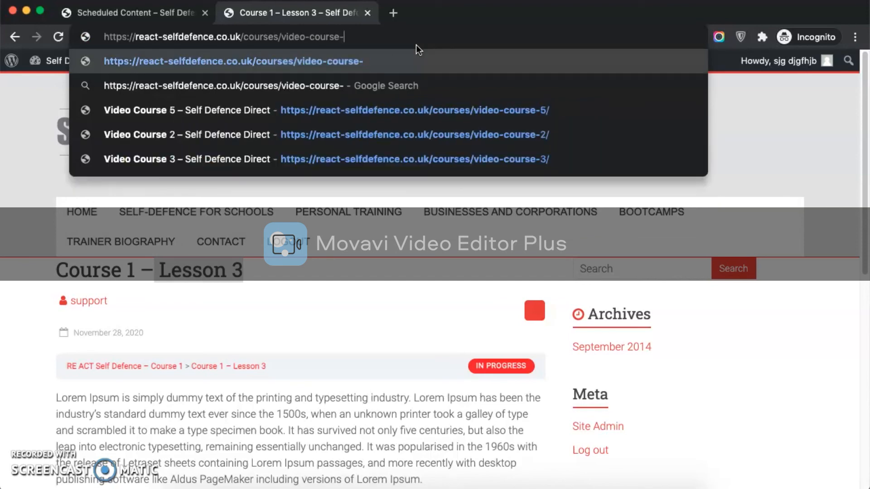
{"action": "type", "text": "2"}
{"action": "key", "text": "Return"}
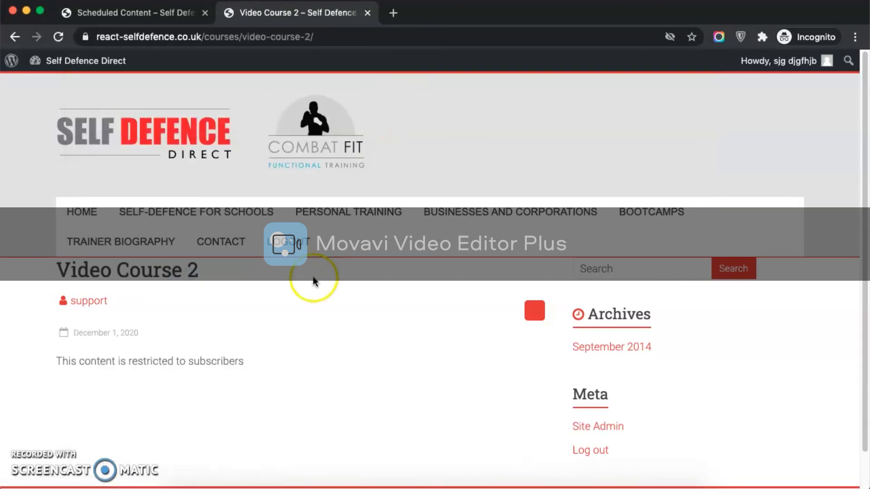
- Compare the restriction text on the Video Course 2 page with the Restricted Content Message setting in the site's admin window
{"action": "left_click_drag", "start_coordinate": [59, 360], "coordinate": [262, 360]}
{"action": "left_click", "coordinate": [154, 365]}
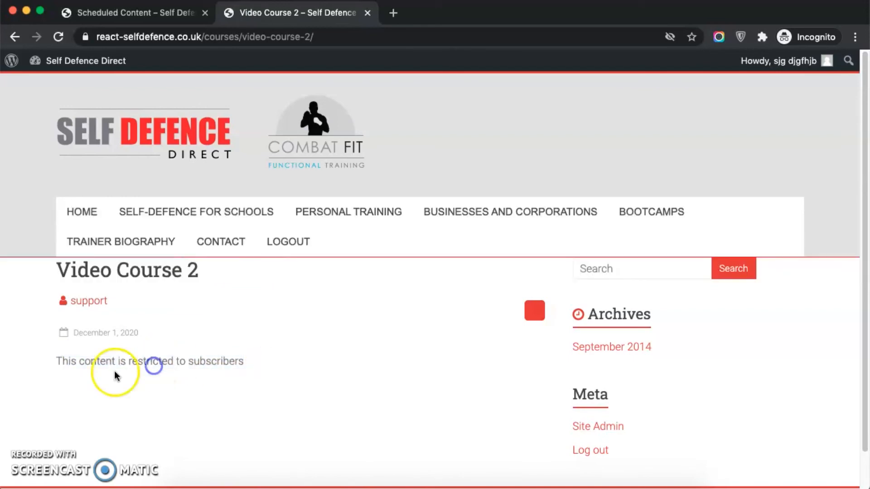
{"action": "key", "text": "super+grave"}
{"action": "left_click_drag", "start_coordinate": [121, 181], "coordinate": [241, 181]}
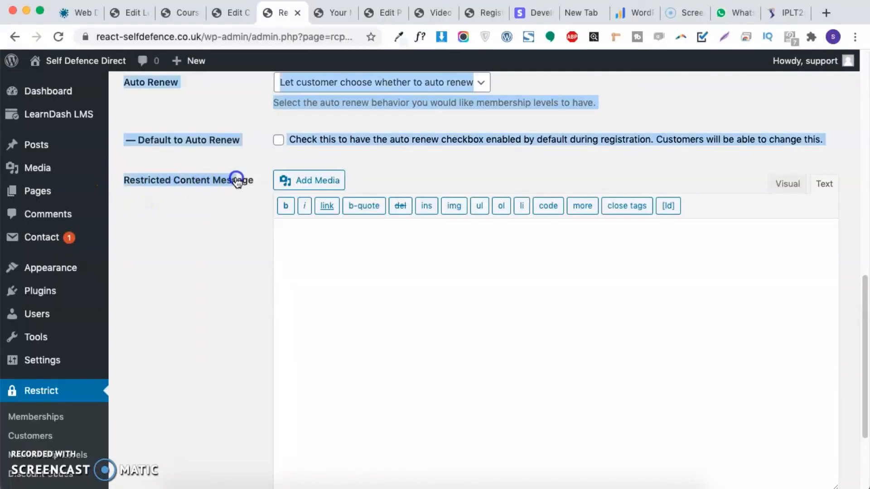
{"action": "left_click", "coordinate": [235, 222]}
{"action": "key", "text": "super+grave"}
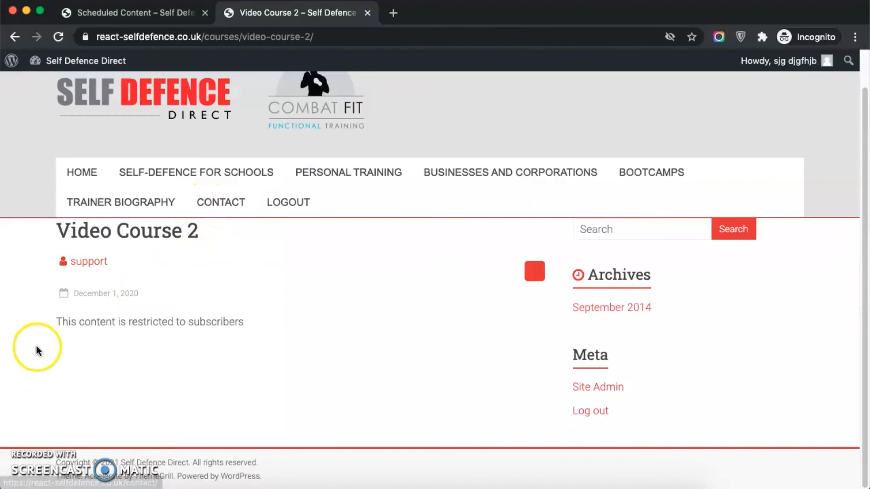
{"action": "left_click_drag", "start_coordinate": [53, 321], "coordinate": [296, 318]}
- Open the Restrict memberships list in the admin window and point out the newly registered customer's Test membership
{"action": "key", "text": "super+grave"}
{"action": "scroll", "coordinate": [65, 320], "scroll_direction": "up", "scroll_amount": 10}
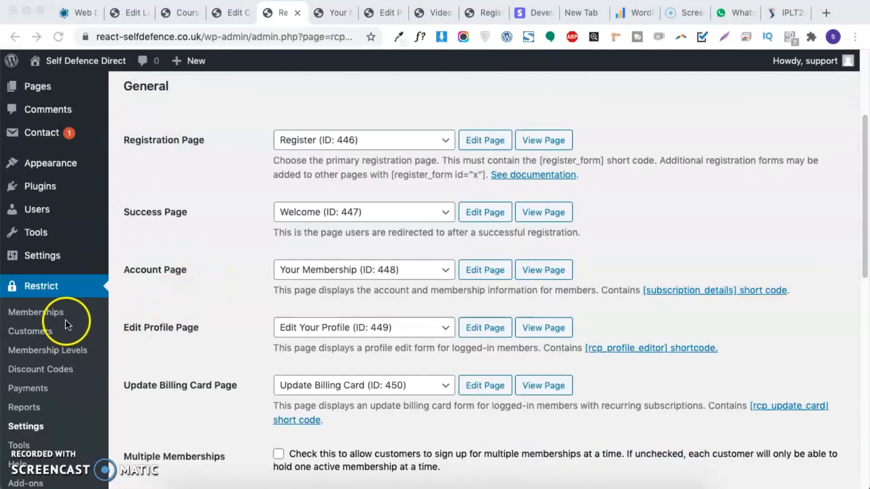
{"action": "left_click", "coordinate": [44, 313]}
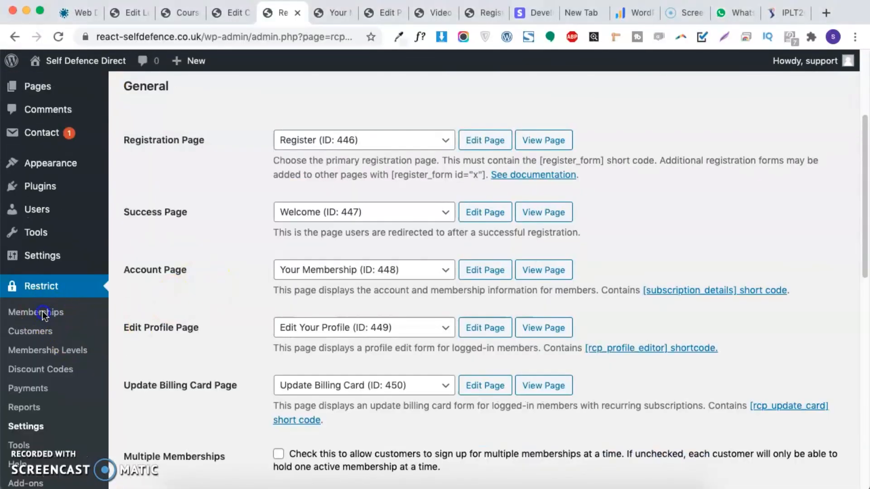
{"action": "left_click", "coordinate": [44, 313]}
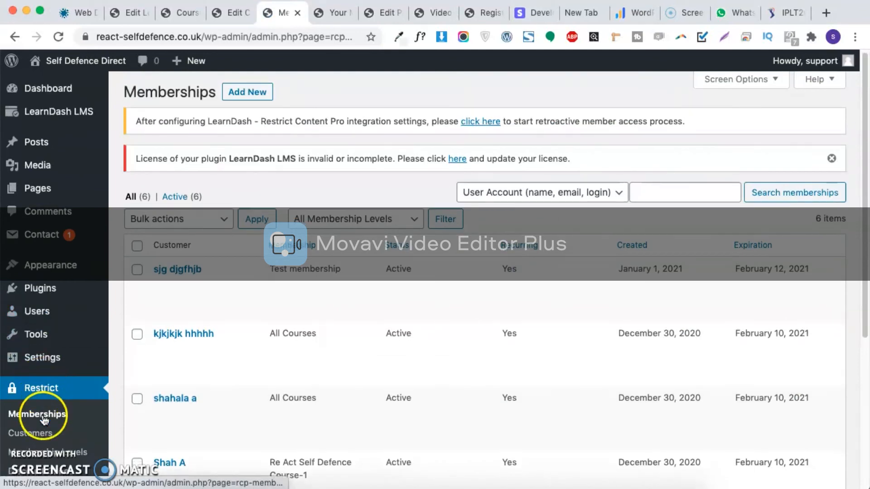
{"action": "scroll", "coordinate": [190, 249], "scroll_direction": "down", "scroll_amount": 3}
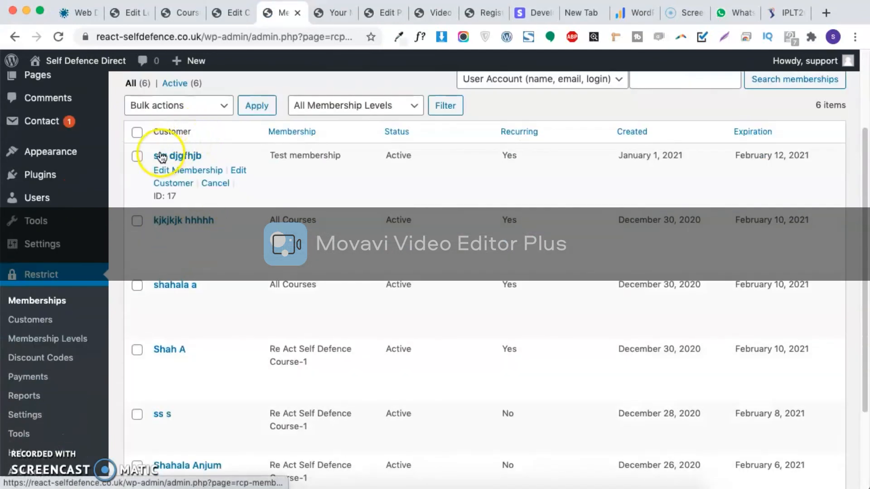
{"action": "left_click_drag", "start_coordinate": [230, 156], "coordinate": [152, 154]}
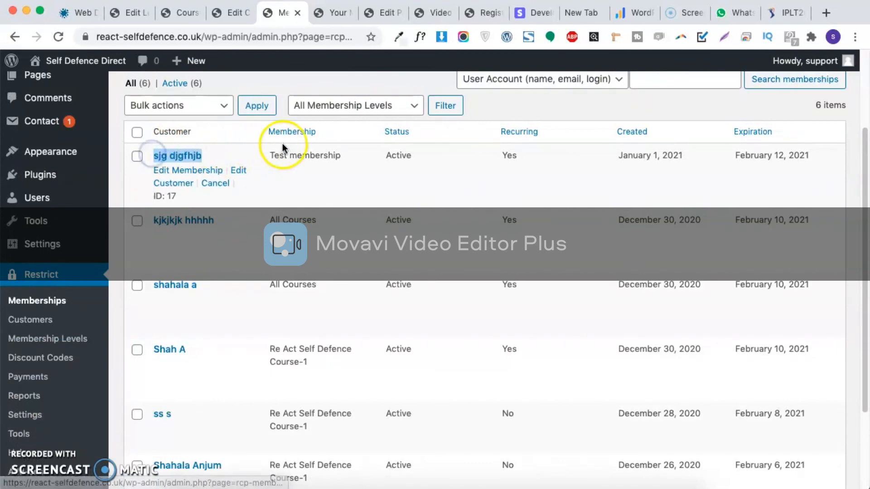
{"action": "left_click_drag", "start_coordinate": [266, 155], "coordinate": [339, 154]}
{"action": "scroll", "coordinate": [319, 234], "scroll_direction": "down", "scroll_amount": 1}
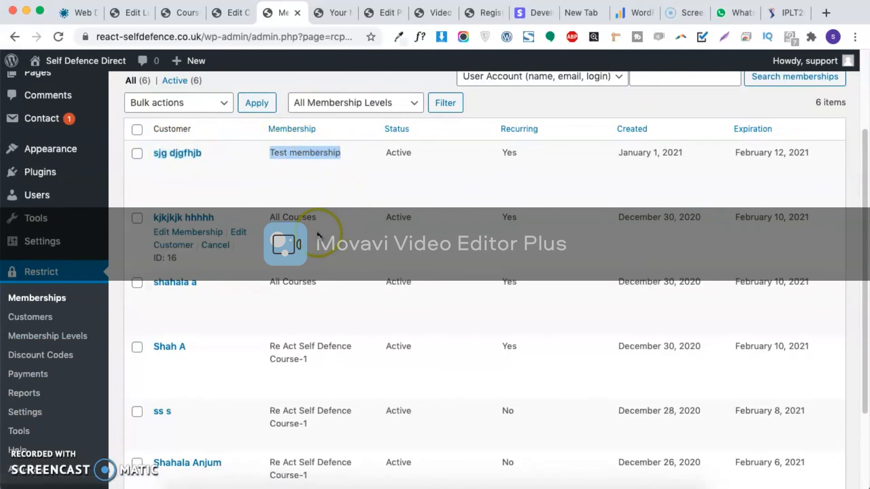
- Open the Restrict customers list and look through the registered customers
{"action": "scroll", "coordinate": [320, 235], "scroll_direction": "down", "scroll_amount": 3}
{"action": "left_click", "coordinate": [39, 293]}
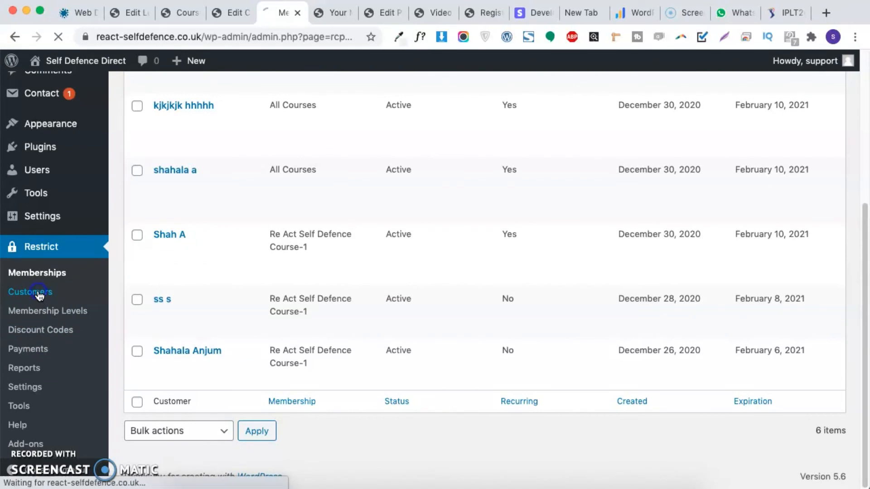
{"action": "scroll", "coordinate": [240, 288], "scroll_direction": "down", "scroll_amount": 4}
{"action": "scroll", "coordinate": [247, 287], "scroll_direction": "up", "scroll_amount": 4}
{"action": "scroll", "coordinate": [247, 288], "scroll_direction": "down", "scroll_amount": 4}
{"action": "scroll", "coordinate": [247, 287], "scroll_direction": "up", "scroll_amount": 4}
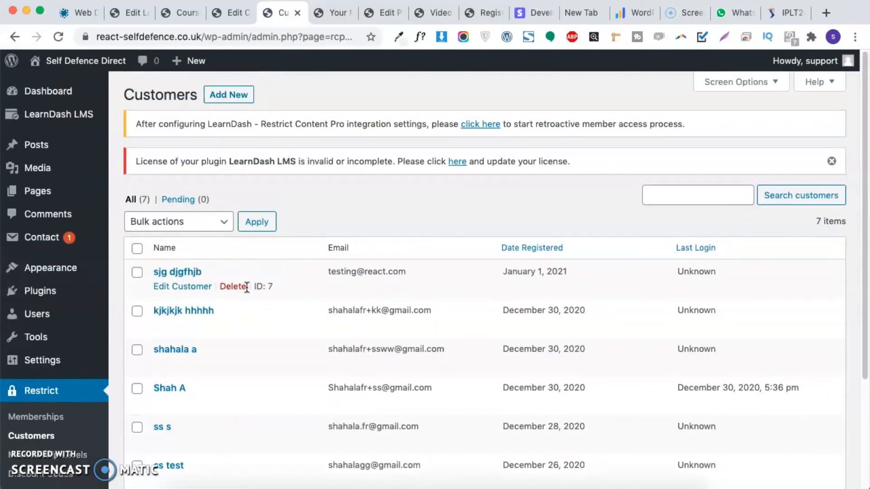
- Open the RE ACT Self Defence – Course 1 course for editing from the LearnDash courses list
{"action": "mouse_move", "coordinate": [58, 113]}
{"action": "left_click", "coordinate": [158, 137]}
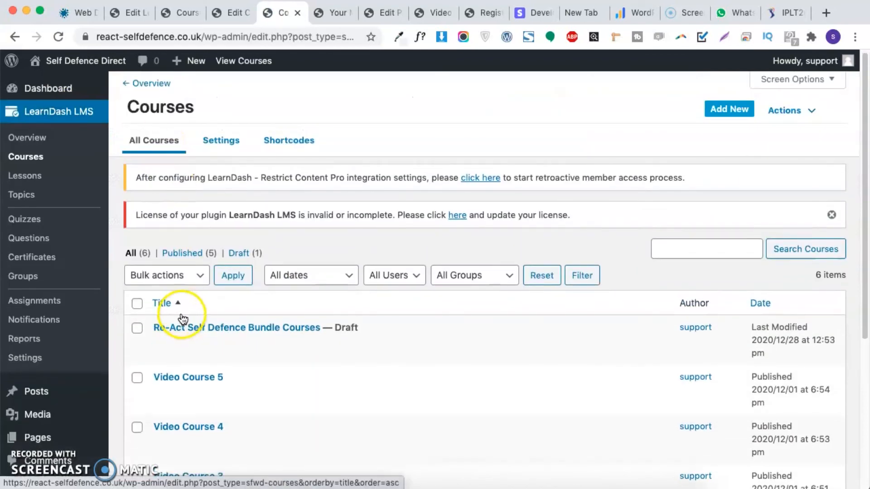
{"action": "scroll", "coordinate": [181, 318], "scroll_direction": "down", "scroll_amount": 5}
{"action": "left_click", "coordinate": [161, 368]}
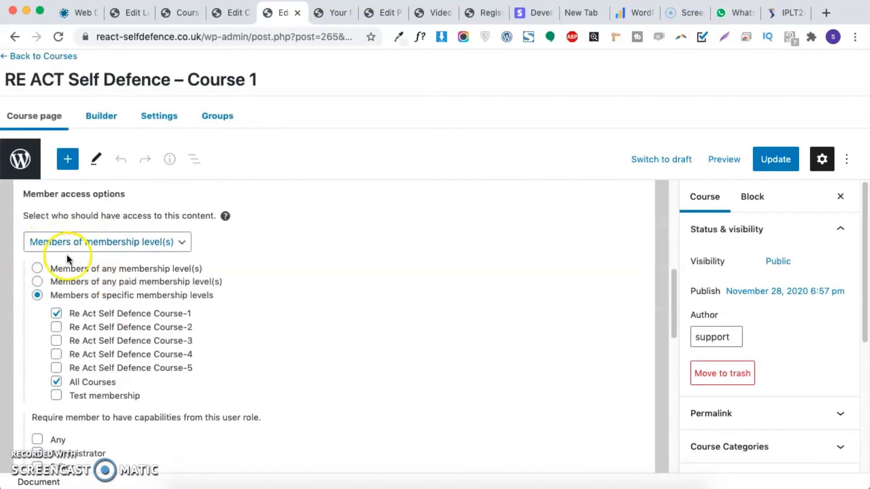
- Try the Members with an access level option for Course 1's content access and return to Members of membership level(s)
{"action": "left_click", "coordinate": [86, 242]}
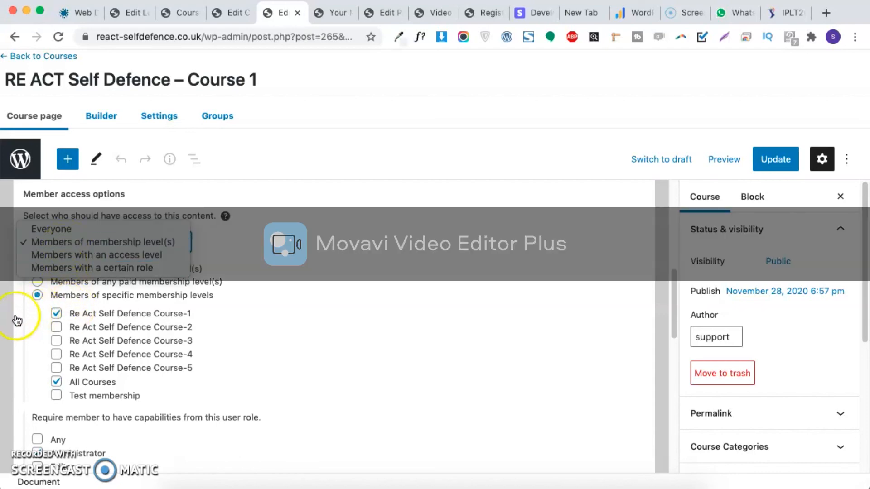
{"action": "left_click", "coordinate": [82, 246]}
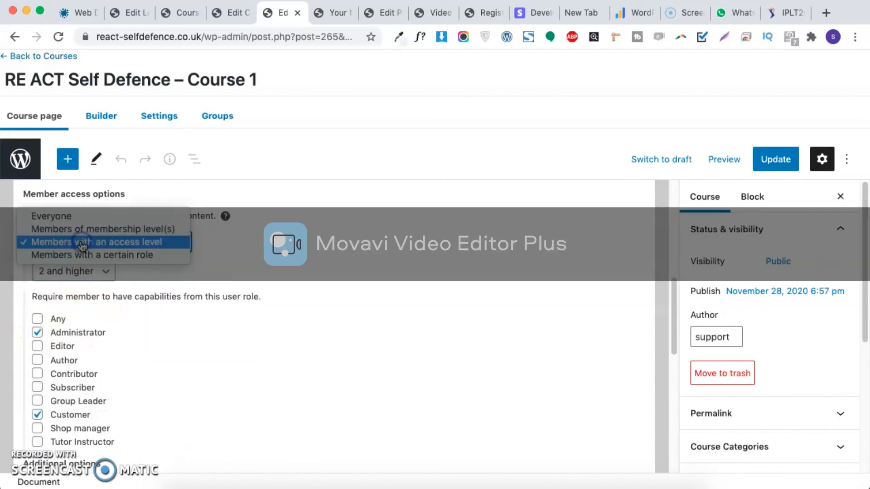
{"action": "left_click", "coordinate": [93, 229]}
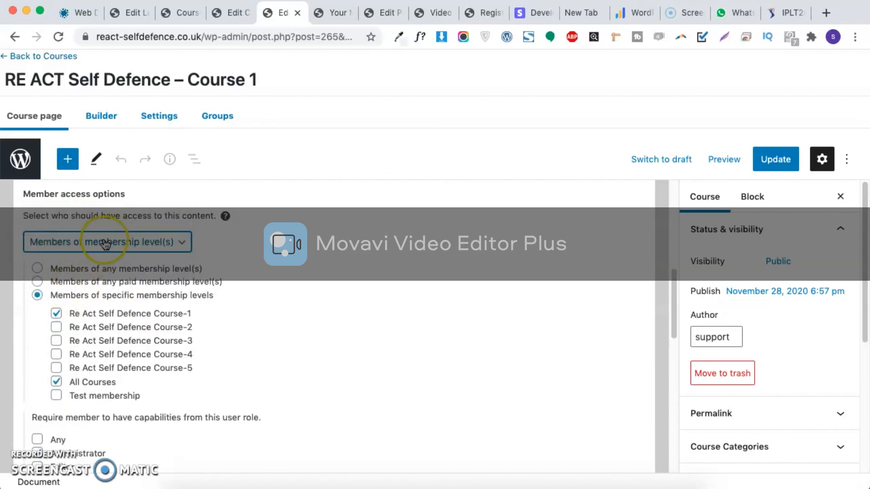
{"action": "left_click", "coordinate": [105, 244]}
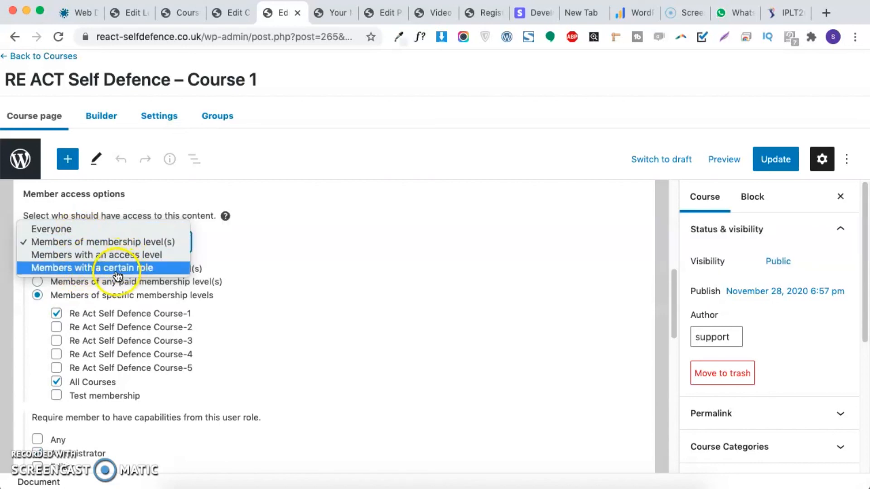
{"action": "left_click", "coordinate": [107, 242]}
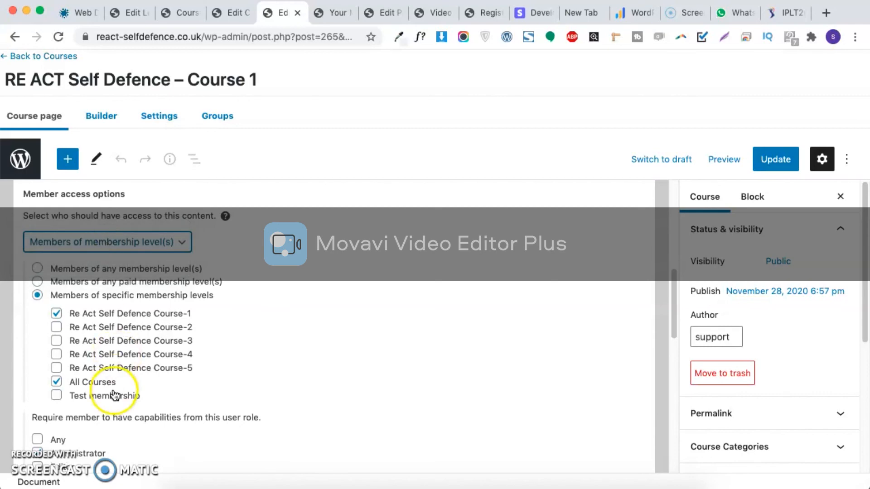
{"action": "scroll", "coordinate": [95, 396], "scroll_direction": "down", "scroll_amount": 1}
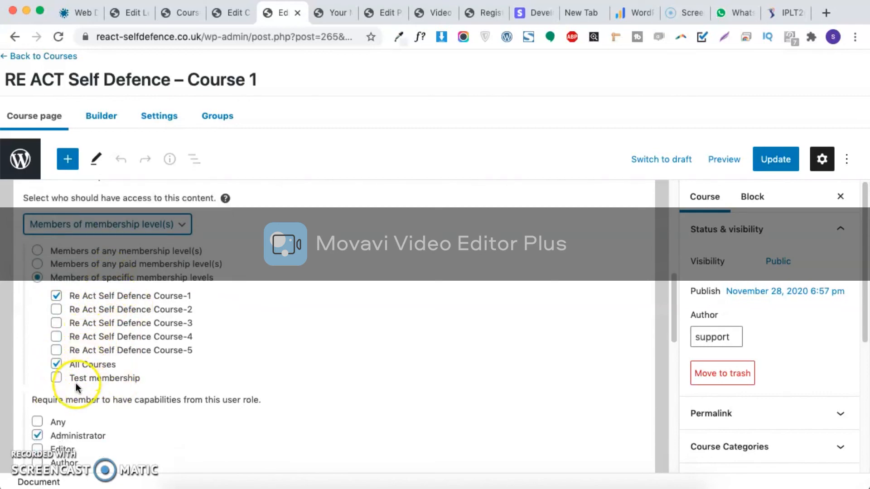
- Compare Course 1's drip schedule with the drip schedule on the membership level page and view the course's associated content
{"action": "scroll", "coordinate": [58, 390], "scroll_direction": "down", "scroll_amount": 5}
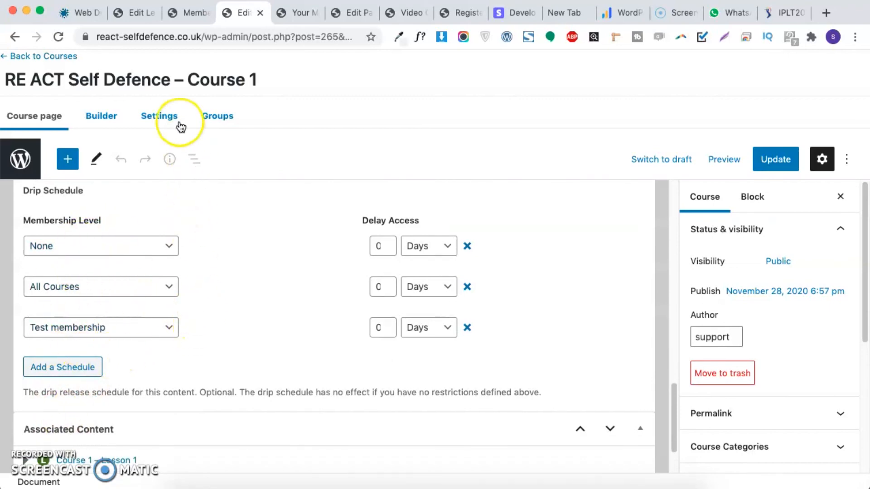
{"action": "left_click", "coordinate": [189, 13]}
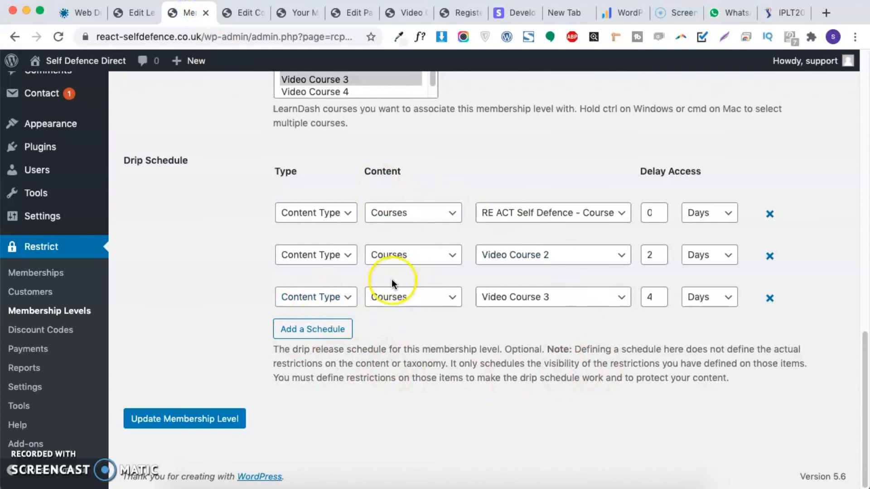
{"action": "left_click", "coordinate": [243, 13]}
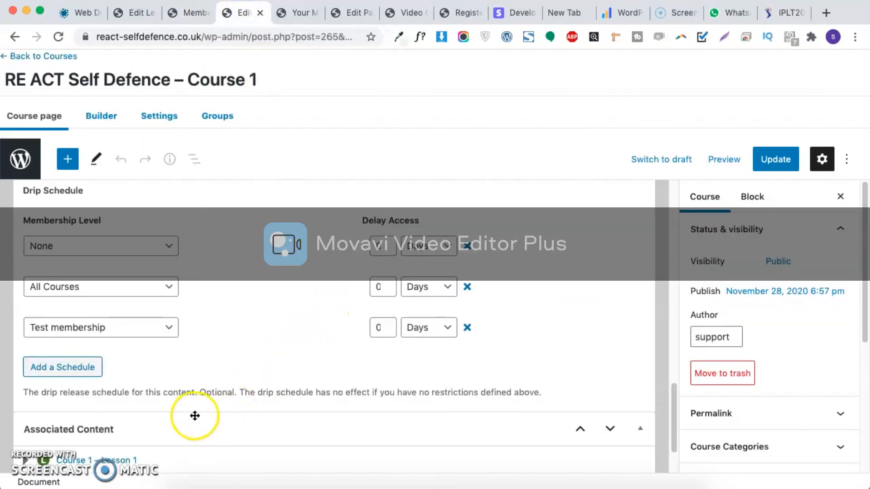
{"action": "scroll", "coordinate": [195, 415], "scroll_direction": "down", "scroll_amount": 3}
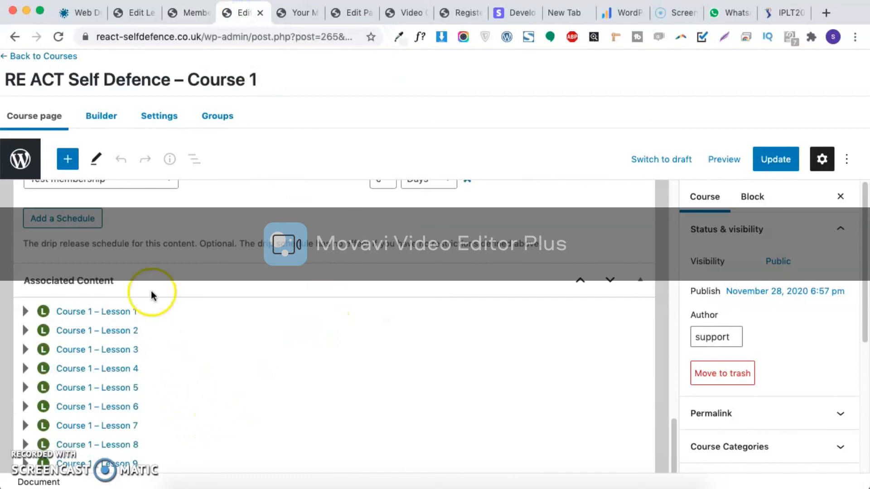